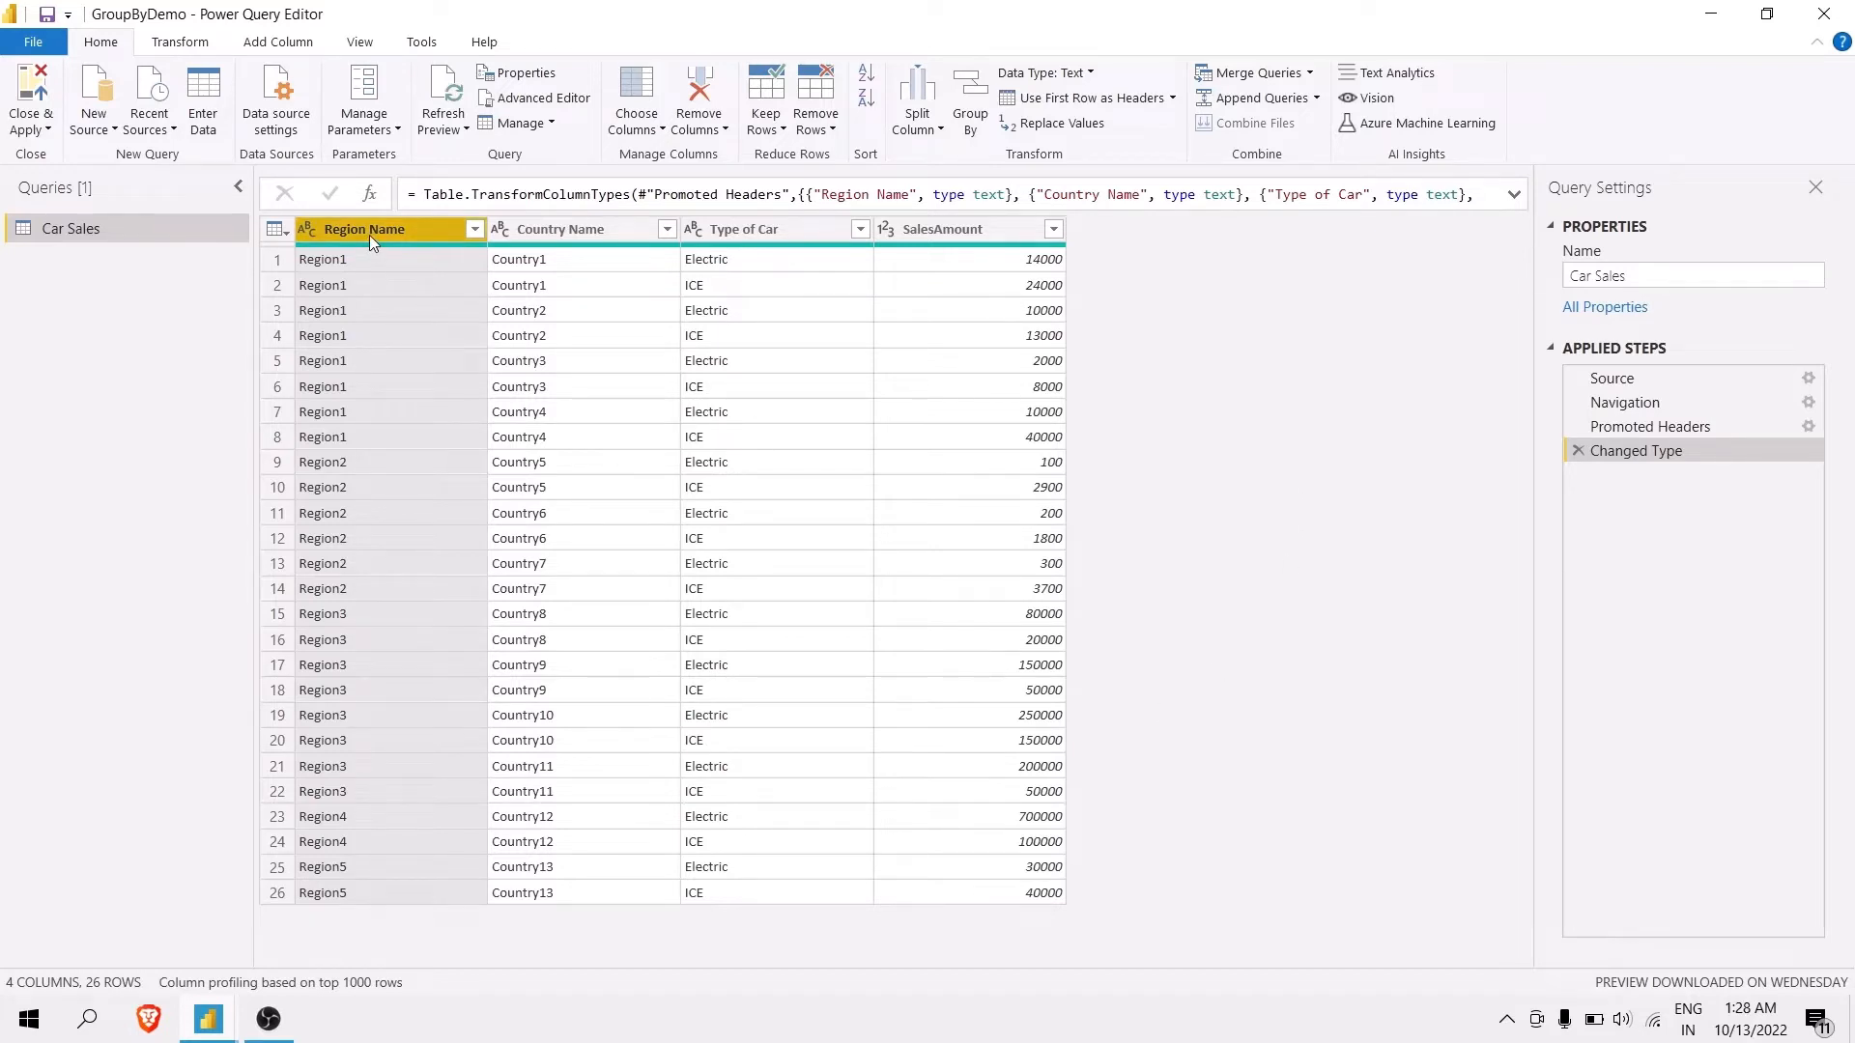
# Review the Region Name, Country Name, Type of Car and SalesAmount columns of the Car Sales table.
pyautogui.keyDown('ctrl'); pyautogui.click(577, 236); pyautogui.keyUp('ctrl')
pyautogui.click(749, 230)
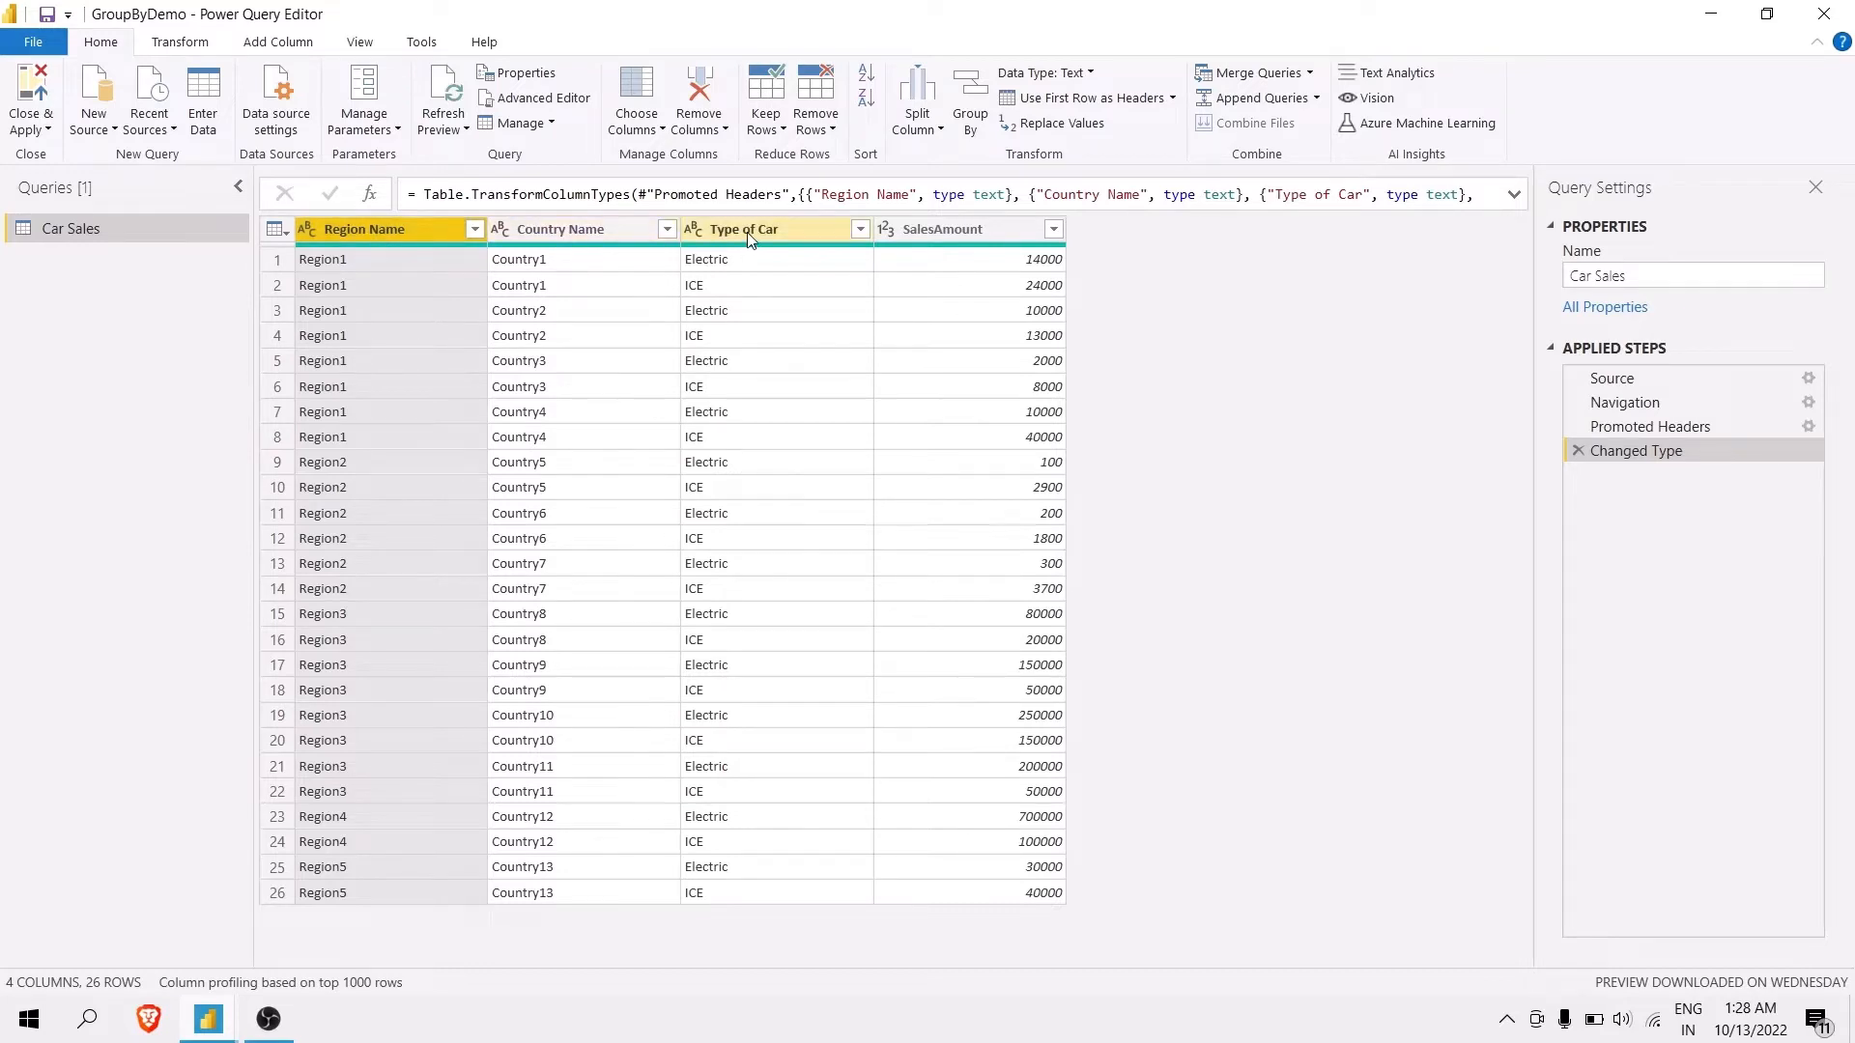
pyautogui.click(916, 228)
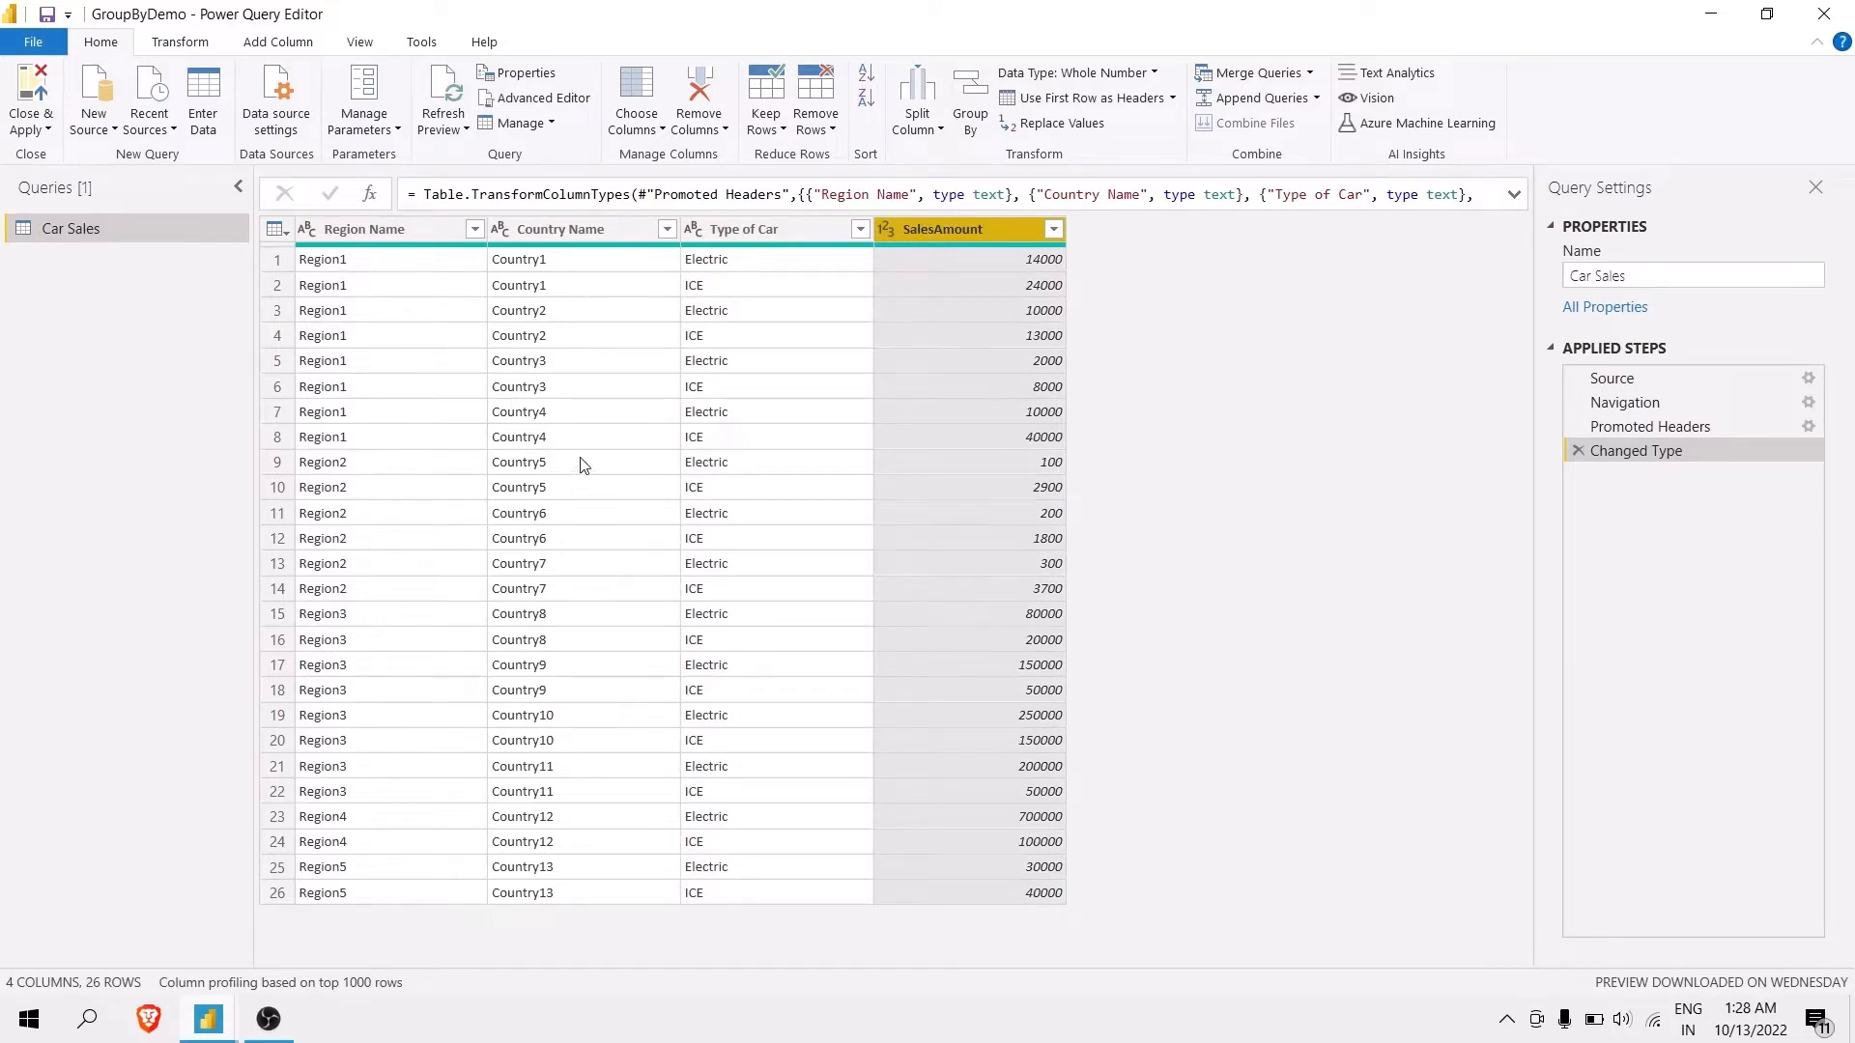
pyautogui.click(739, 267)
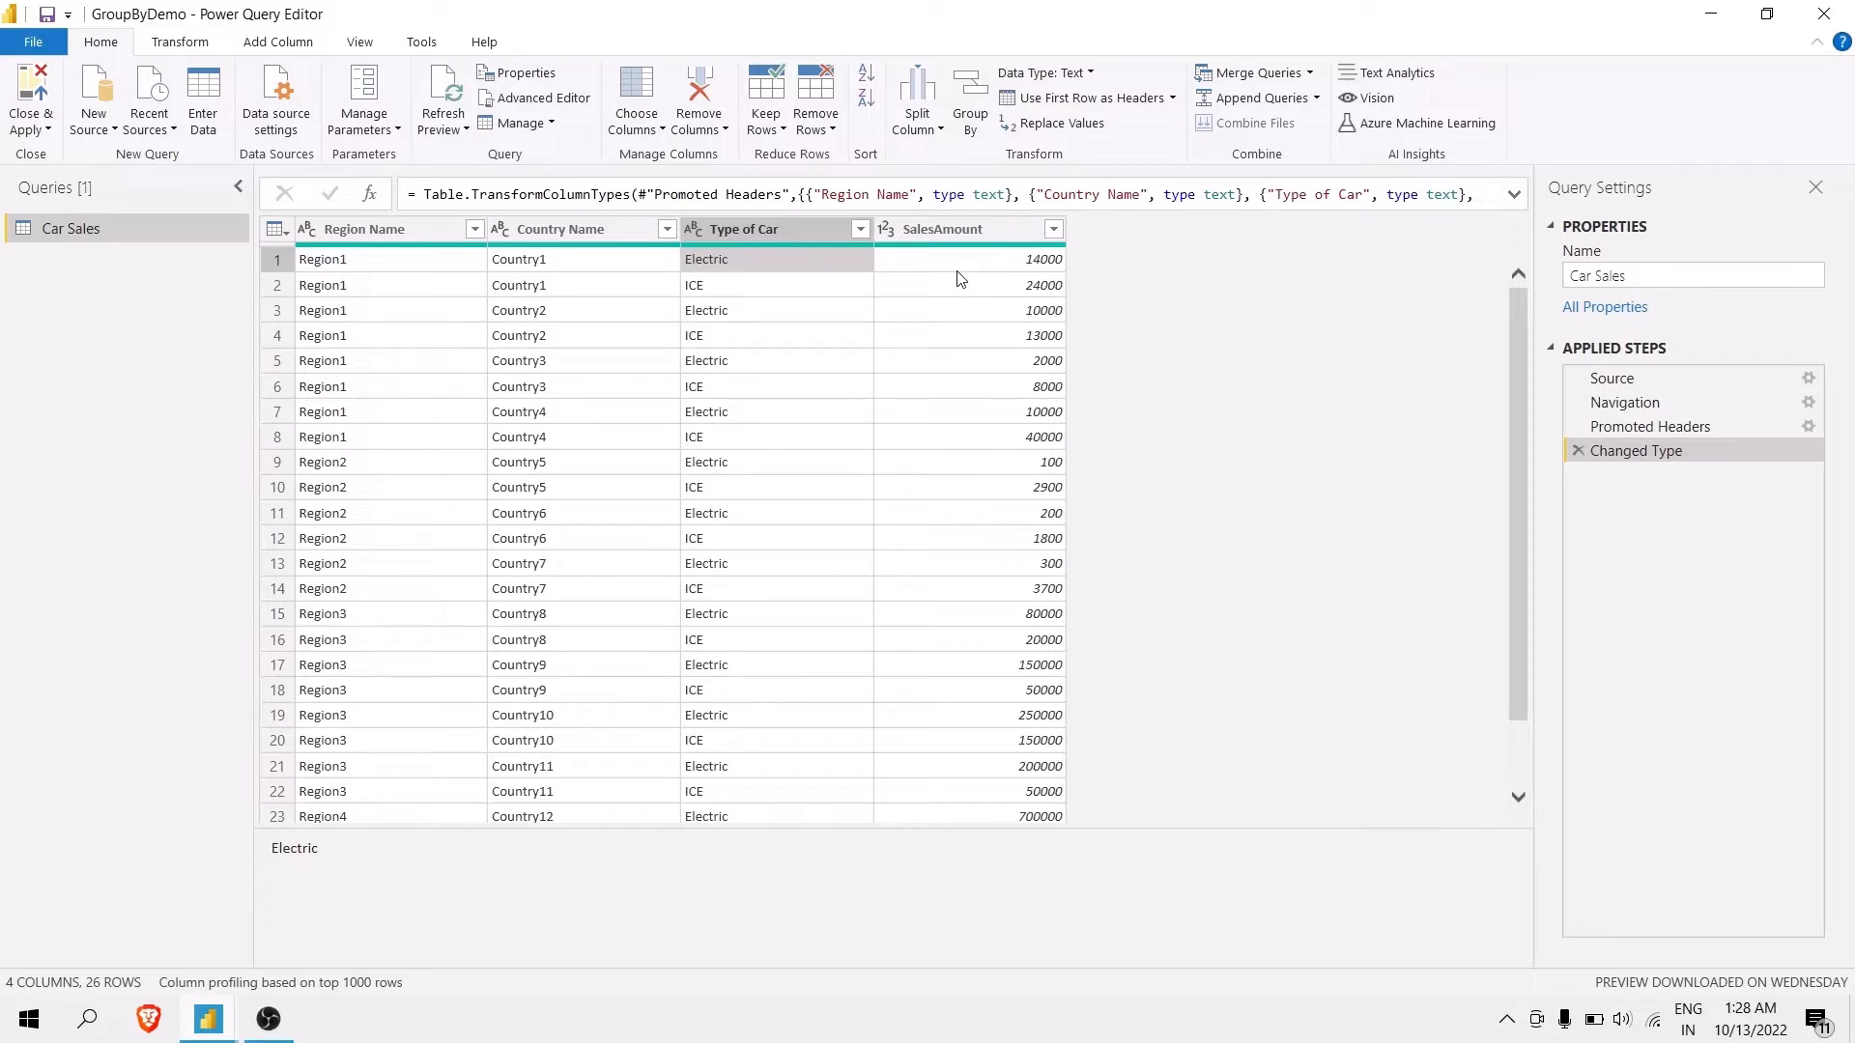
pyautogui.click(966, 236)
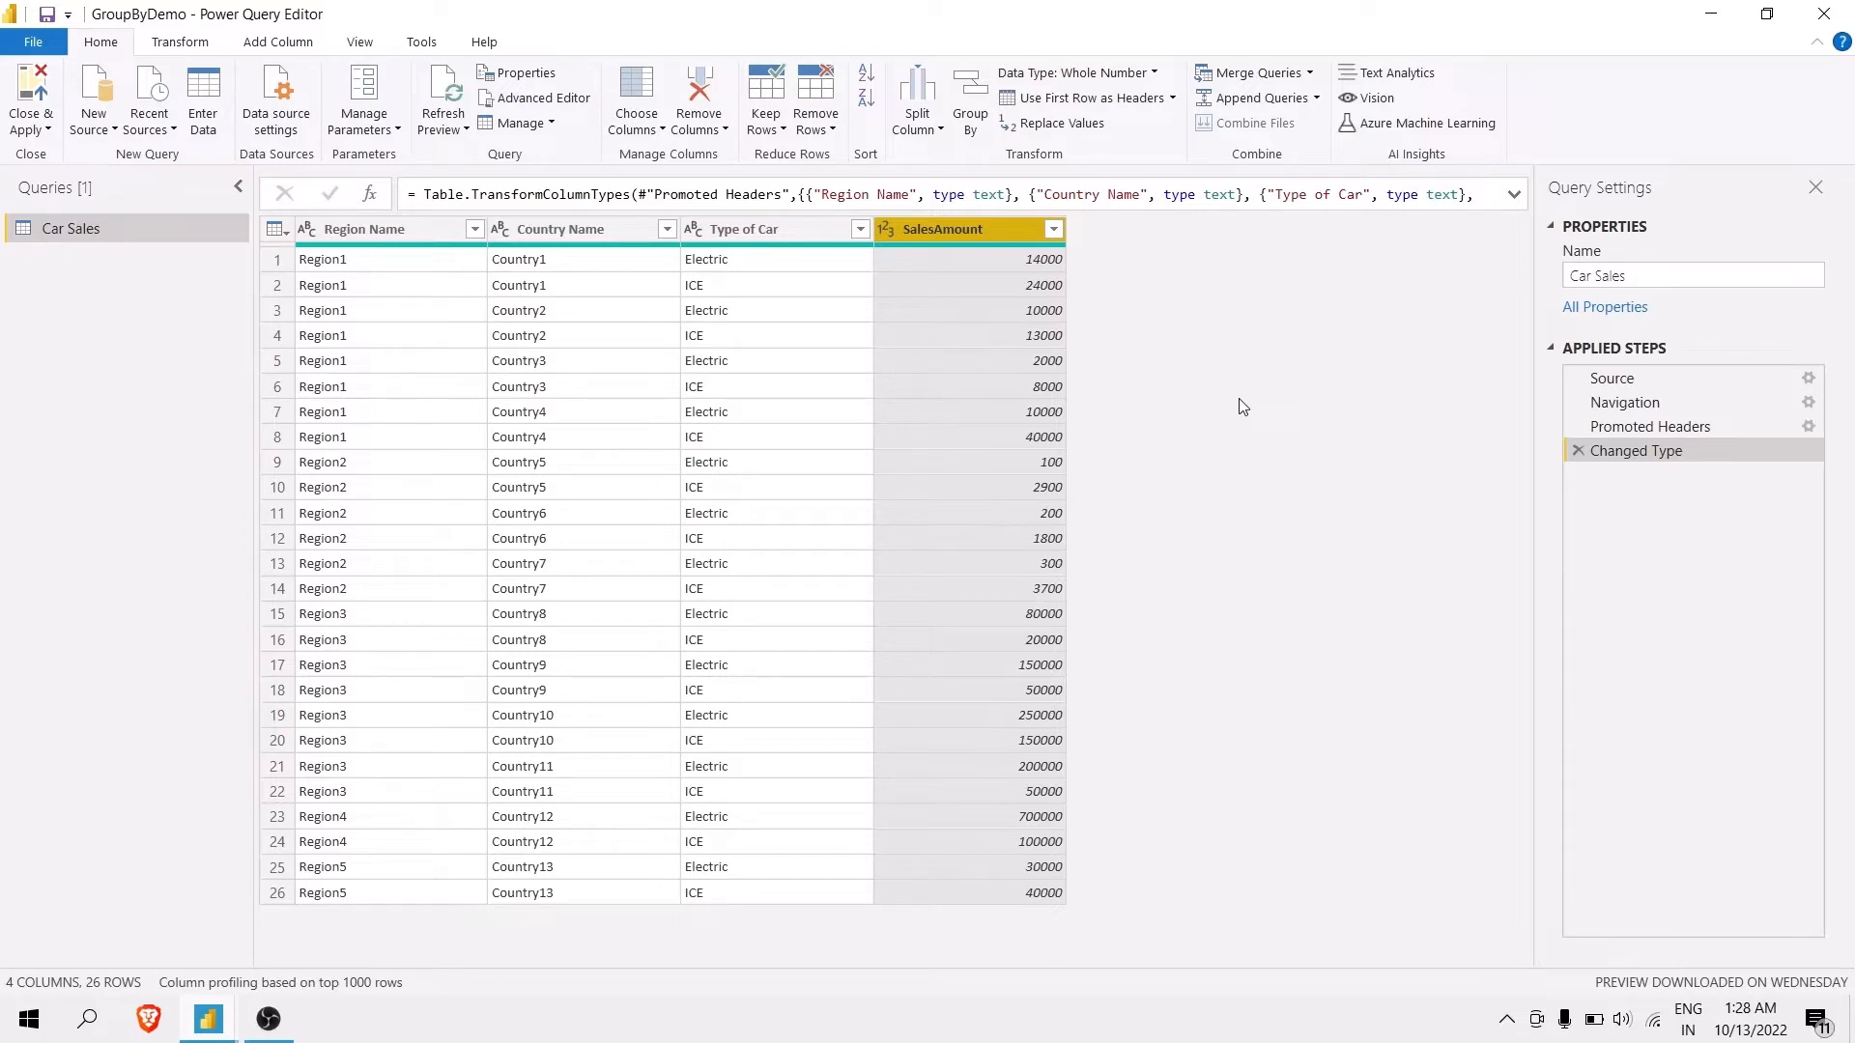
# Duplicate the Car Sales query, and duplicate that copy once more to get three identical queries.
pyautogui.rightClick(52, 226)
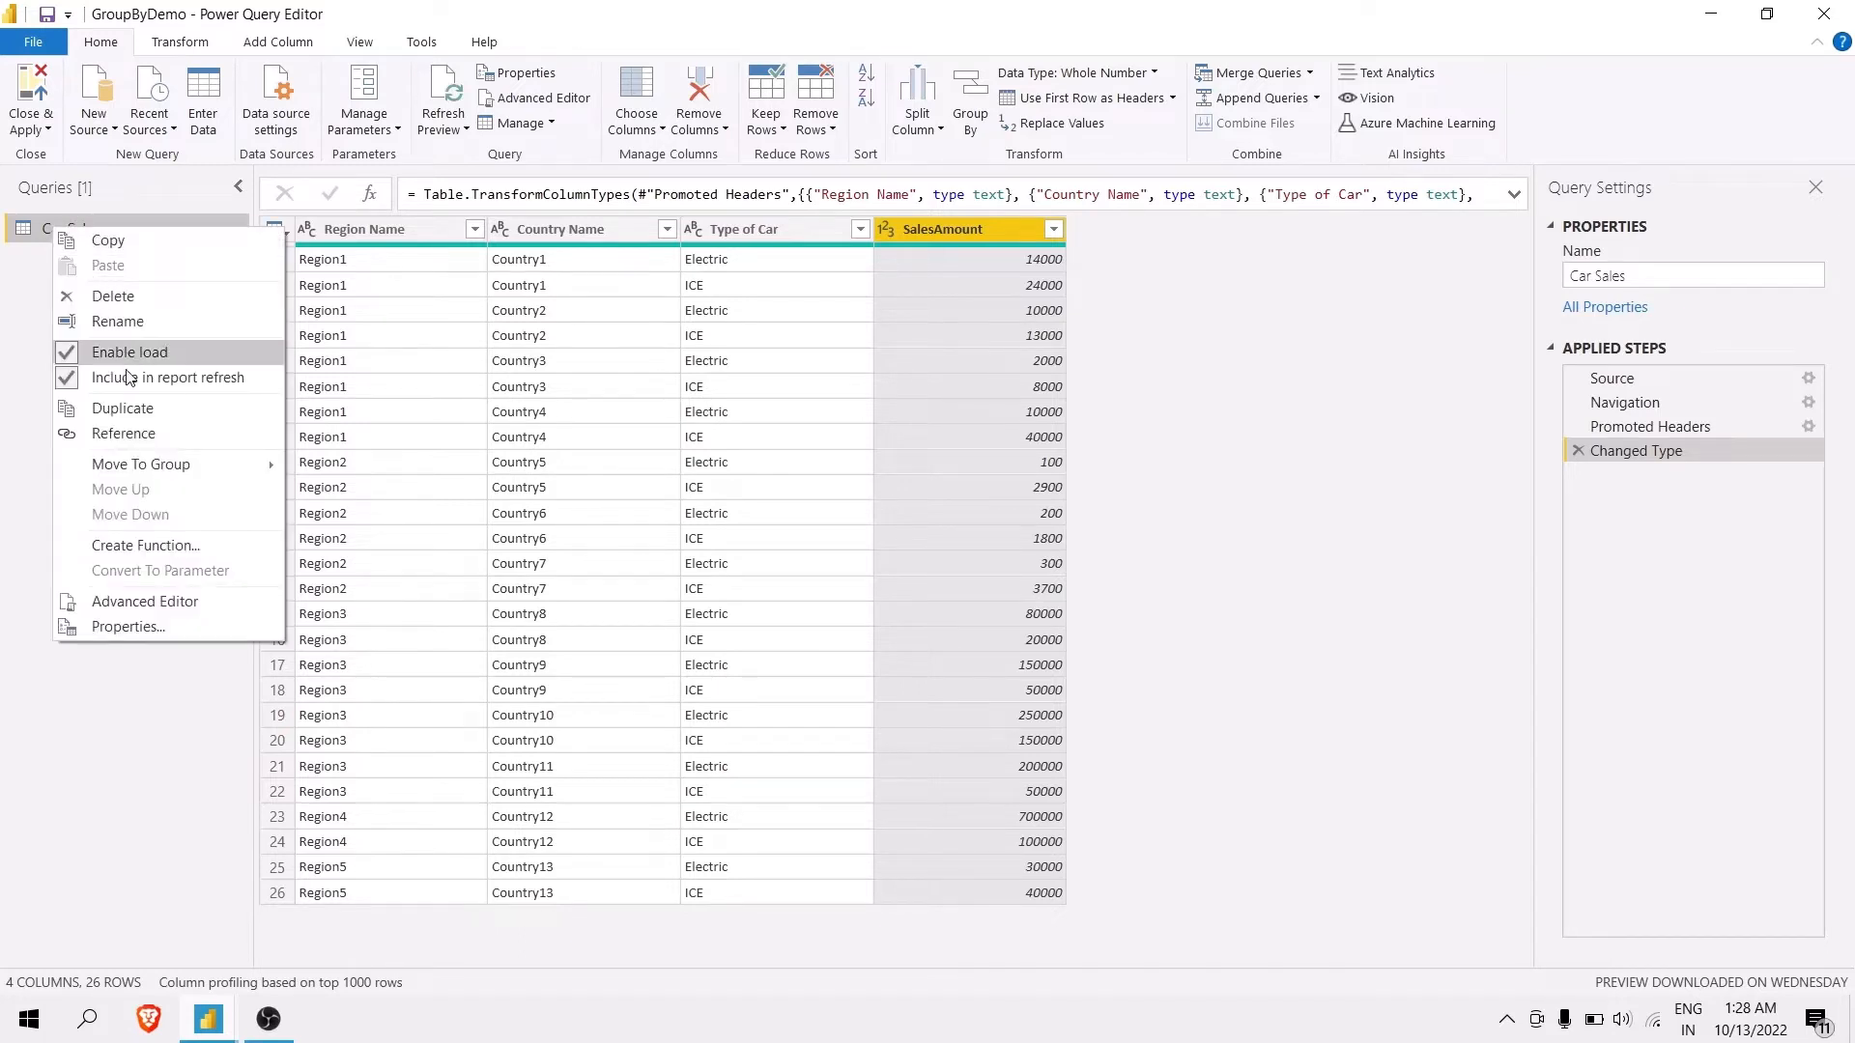
pyautogui.click(127, 410)
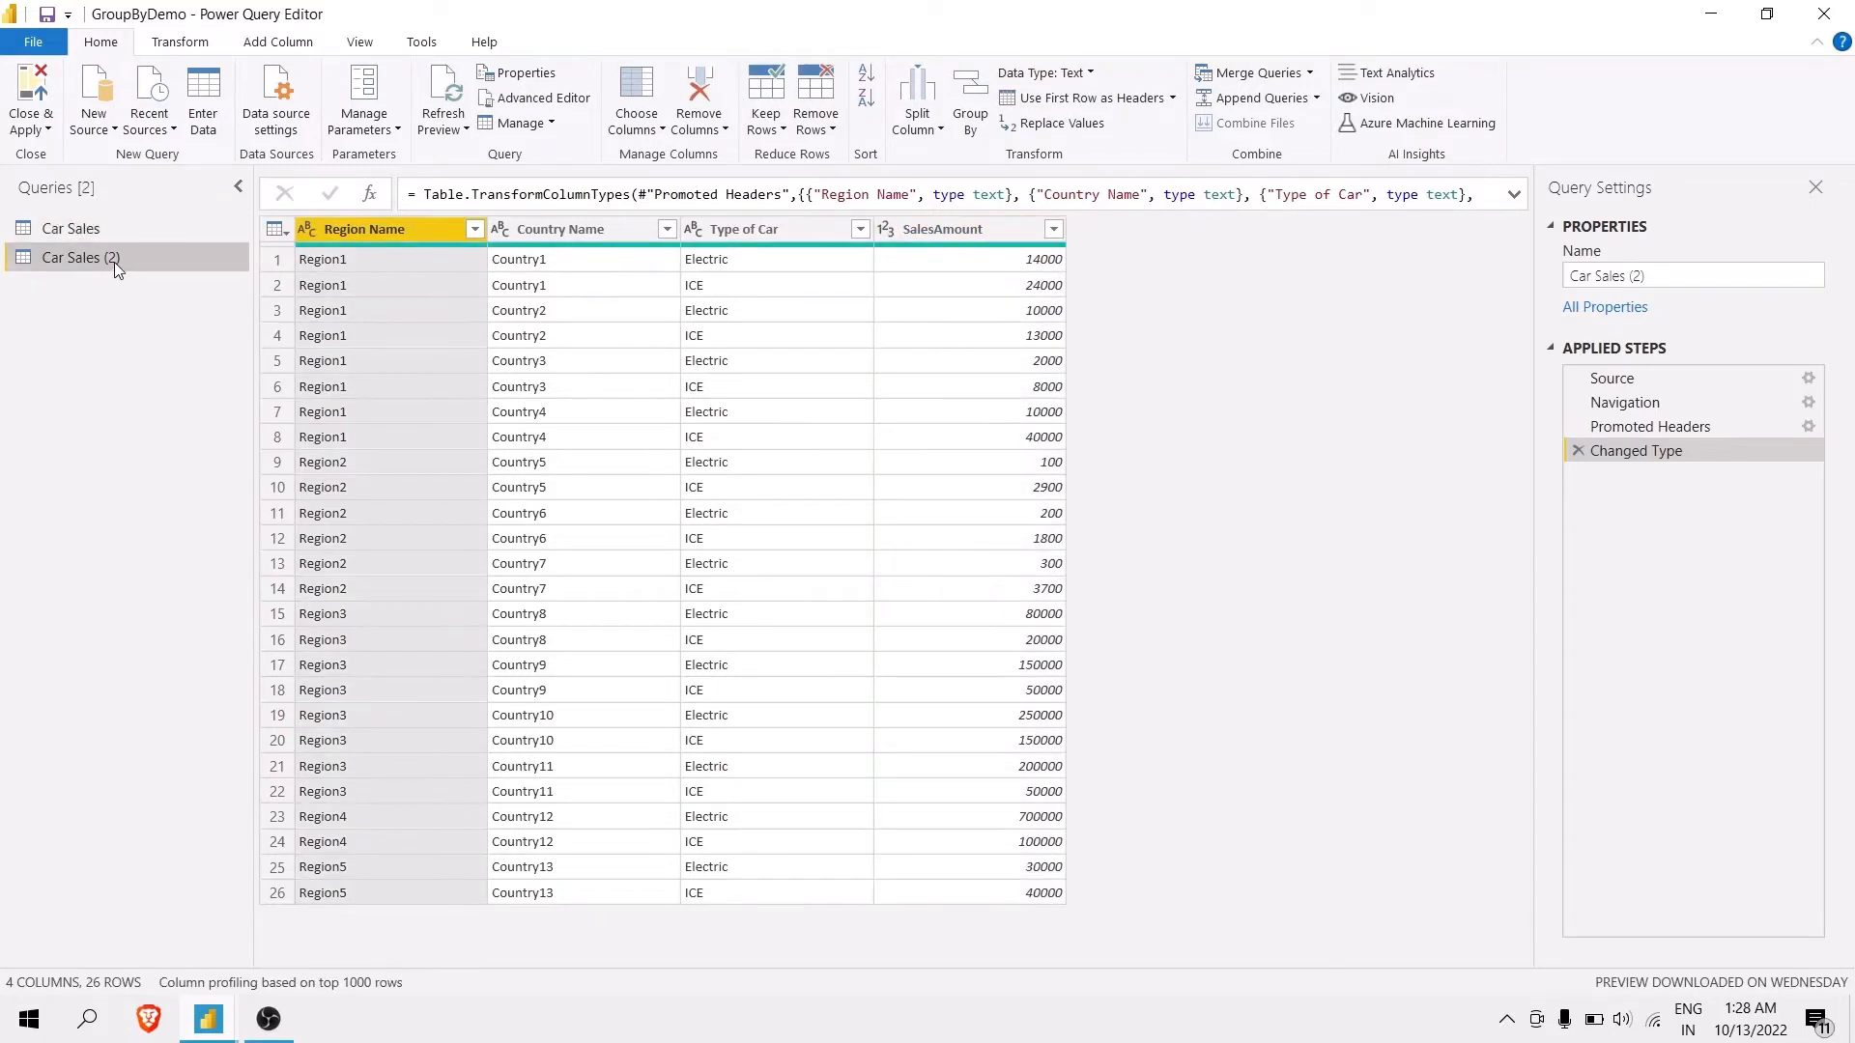
pyautogui.rightClick(114, 261)
pyautogui.click(169, 443)
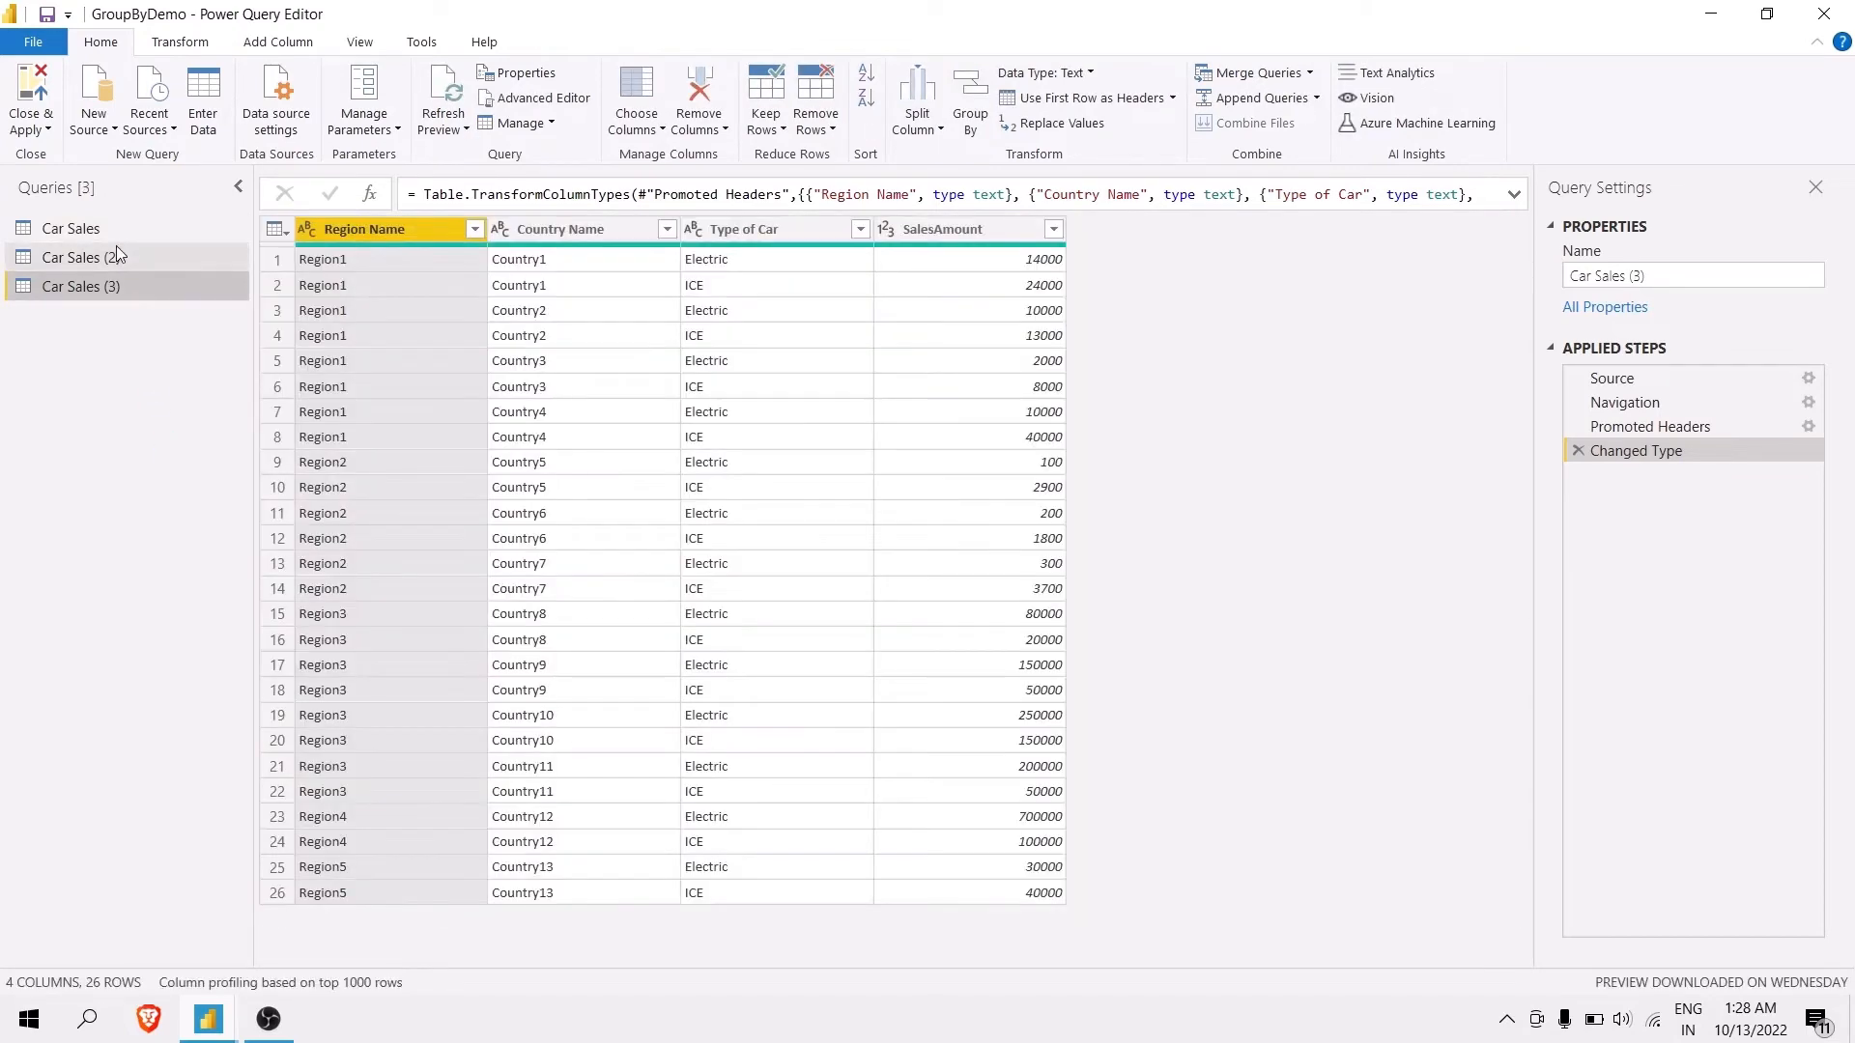
# Start a basic Group By on the Car Sales query using Region Name, naming the new column TotalSalesByRegion.
pyautogui.click(116, 230)
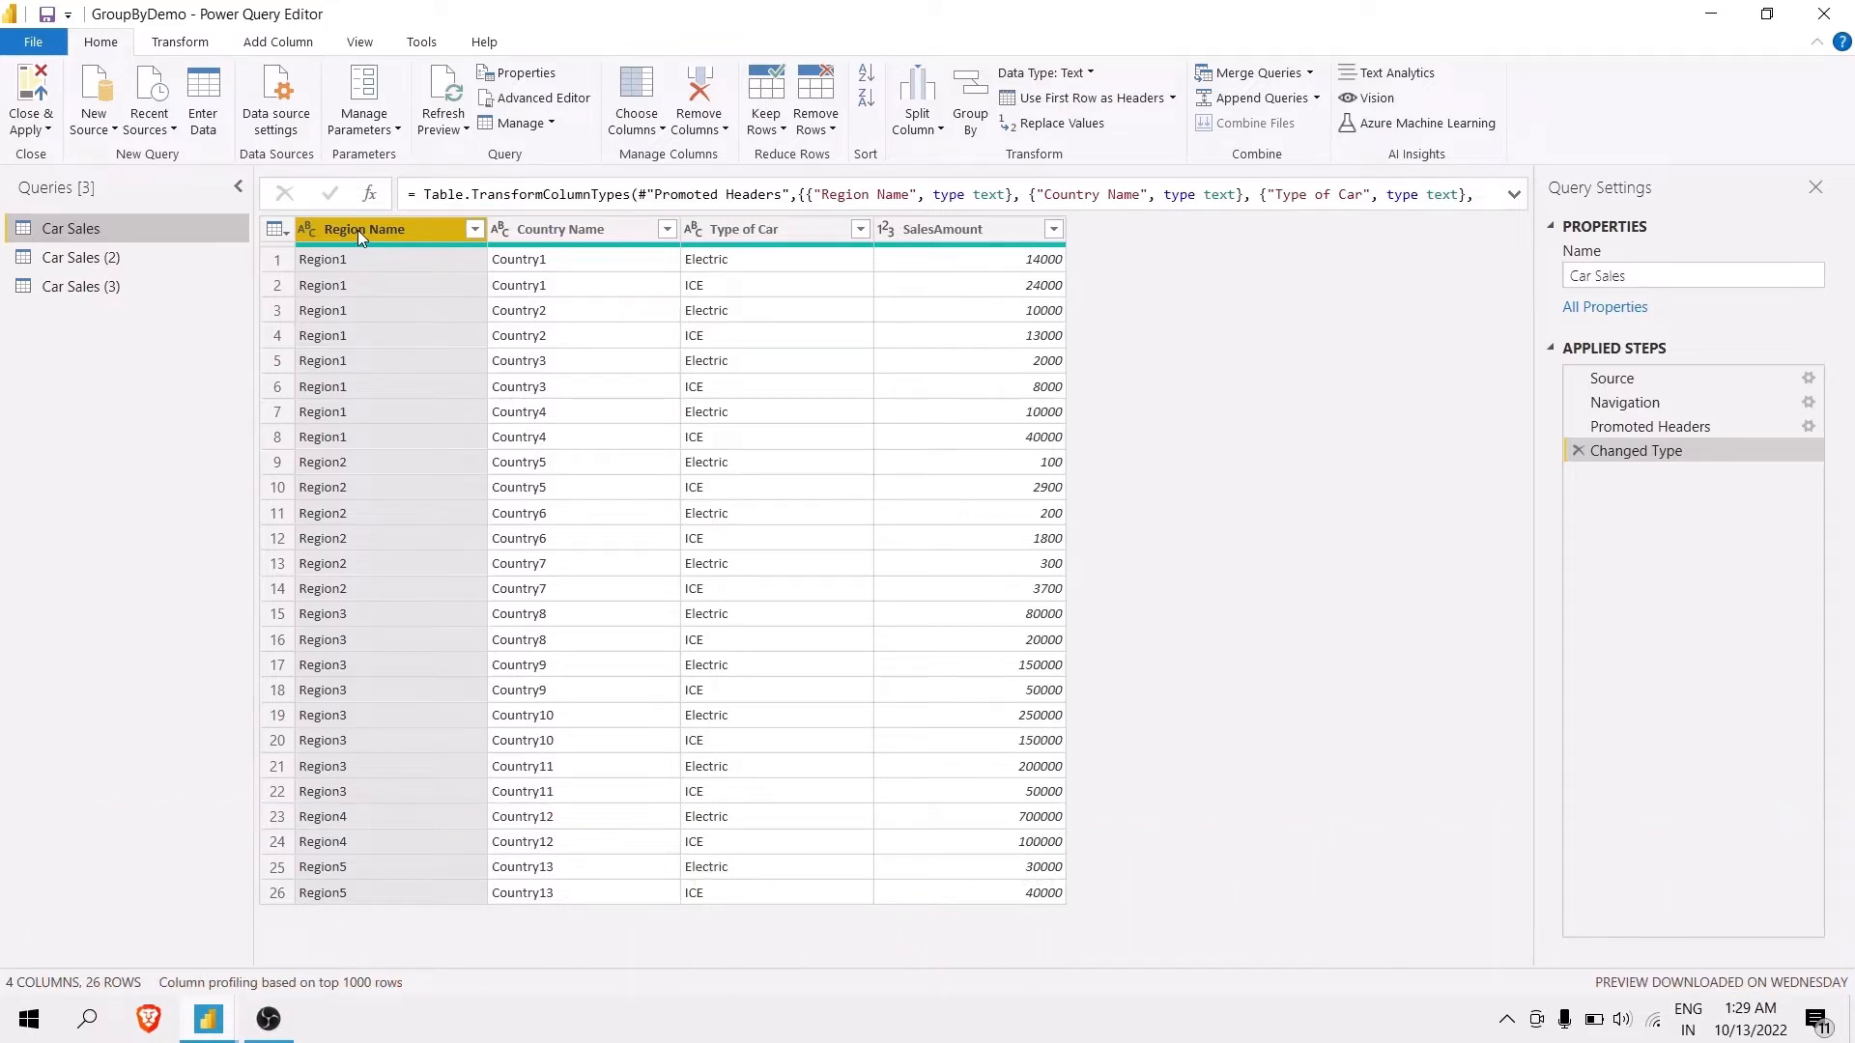
pyautogui.click(176, 48)
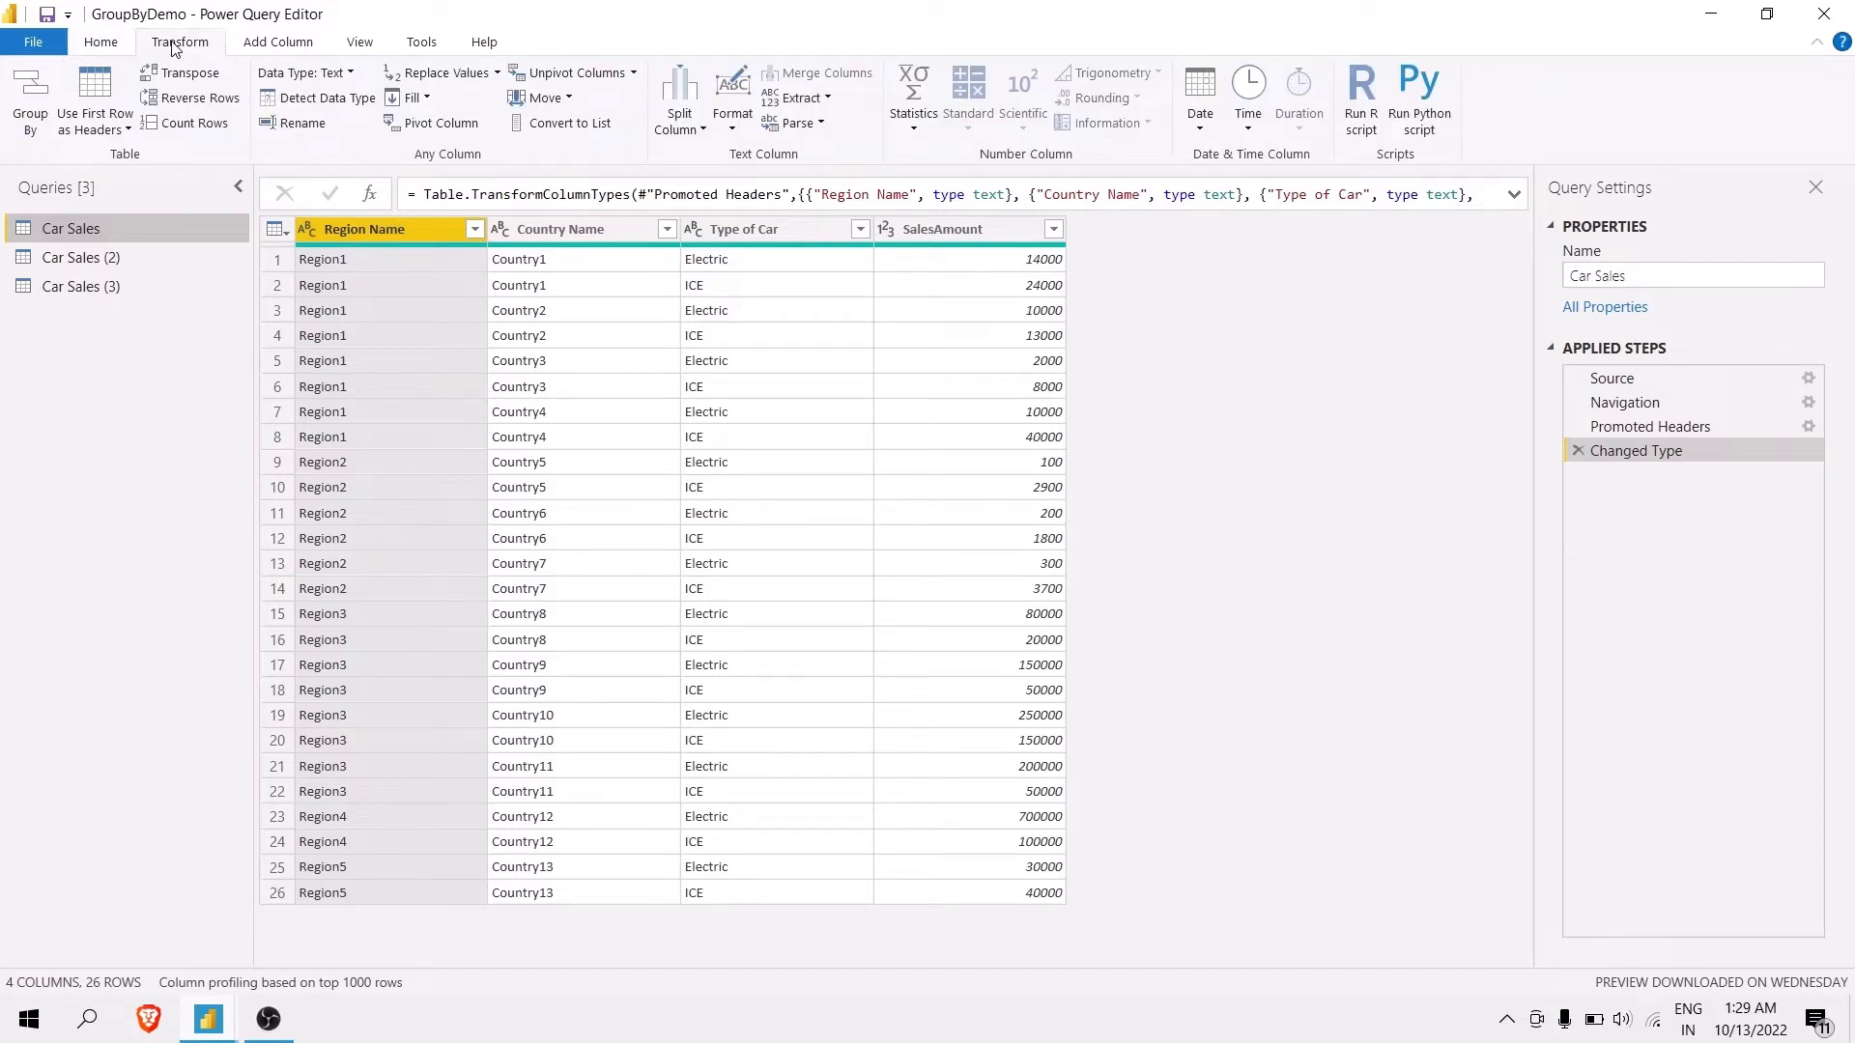
pyautogui.click(32, 106)
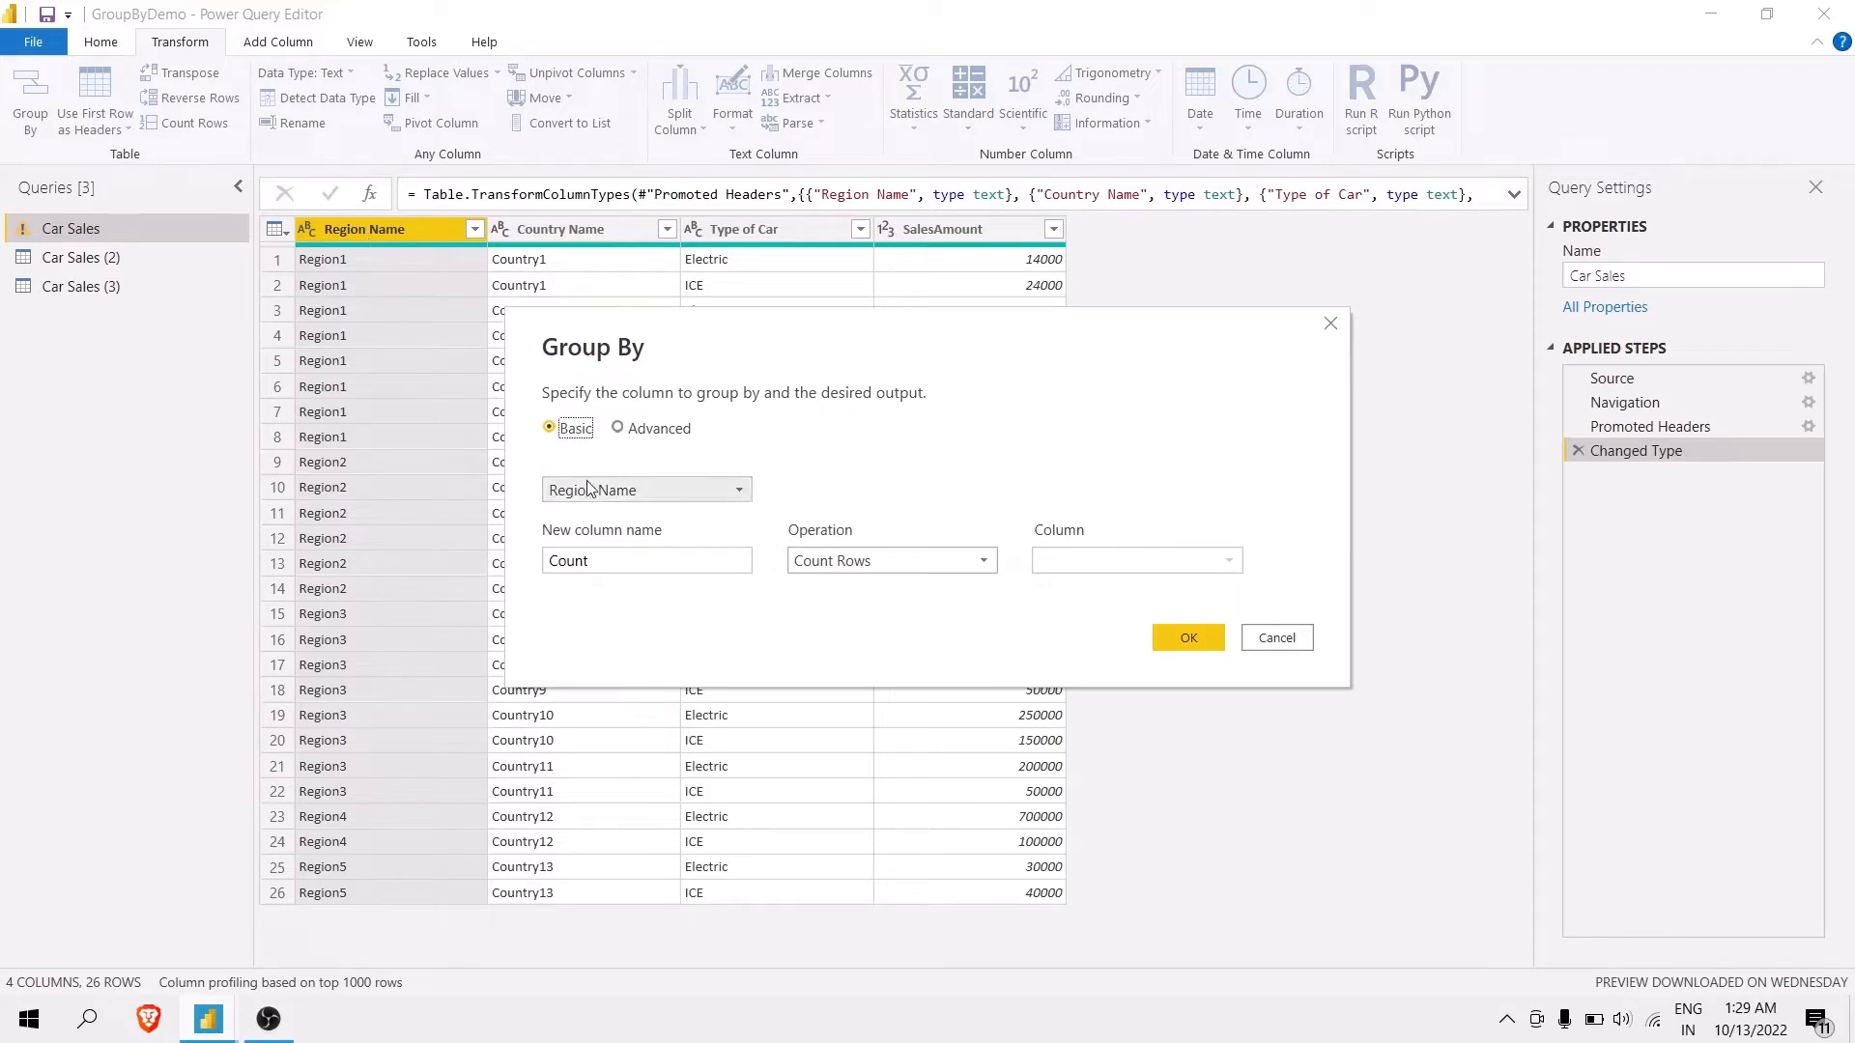
pyautogui.click(654, 493)
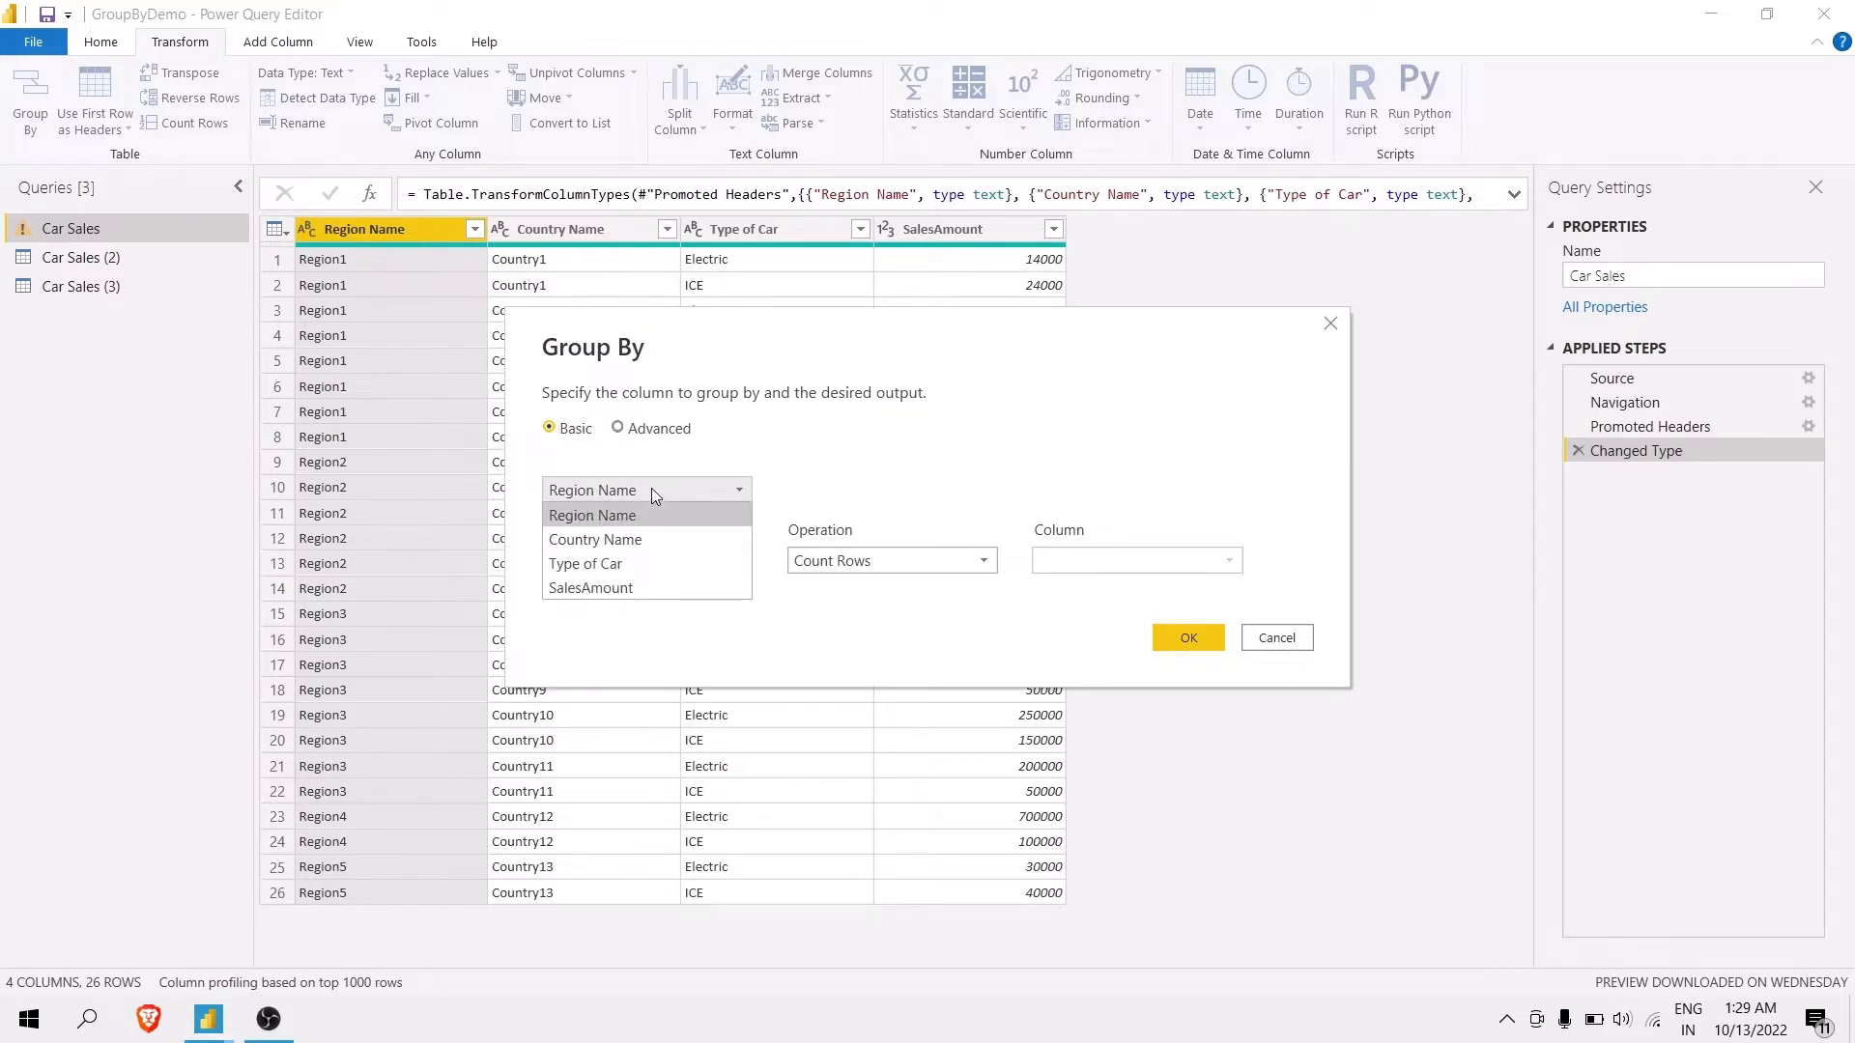
pyautogui.click(651, 493)
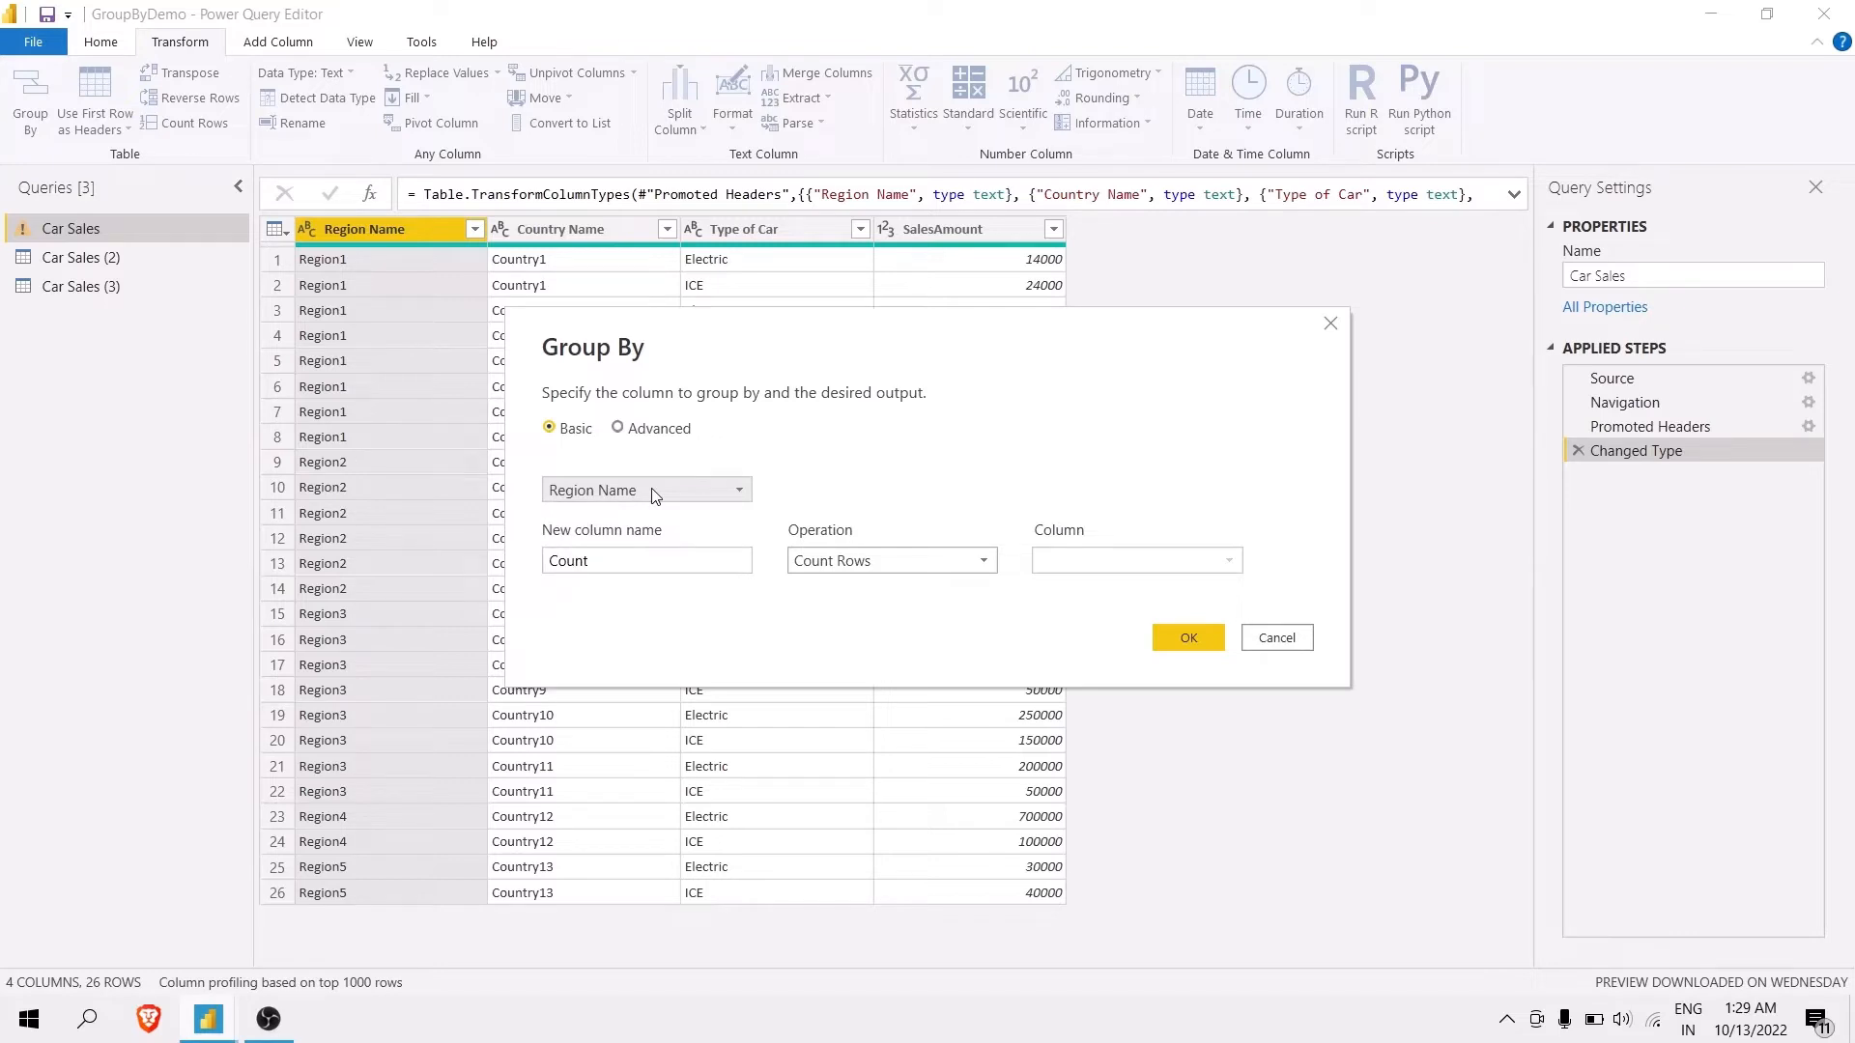
pyautogui.click(575, 569)
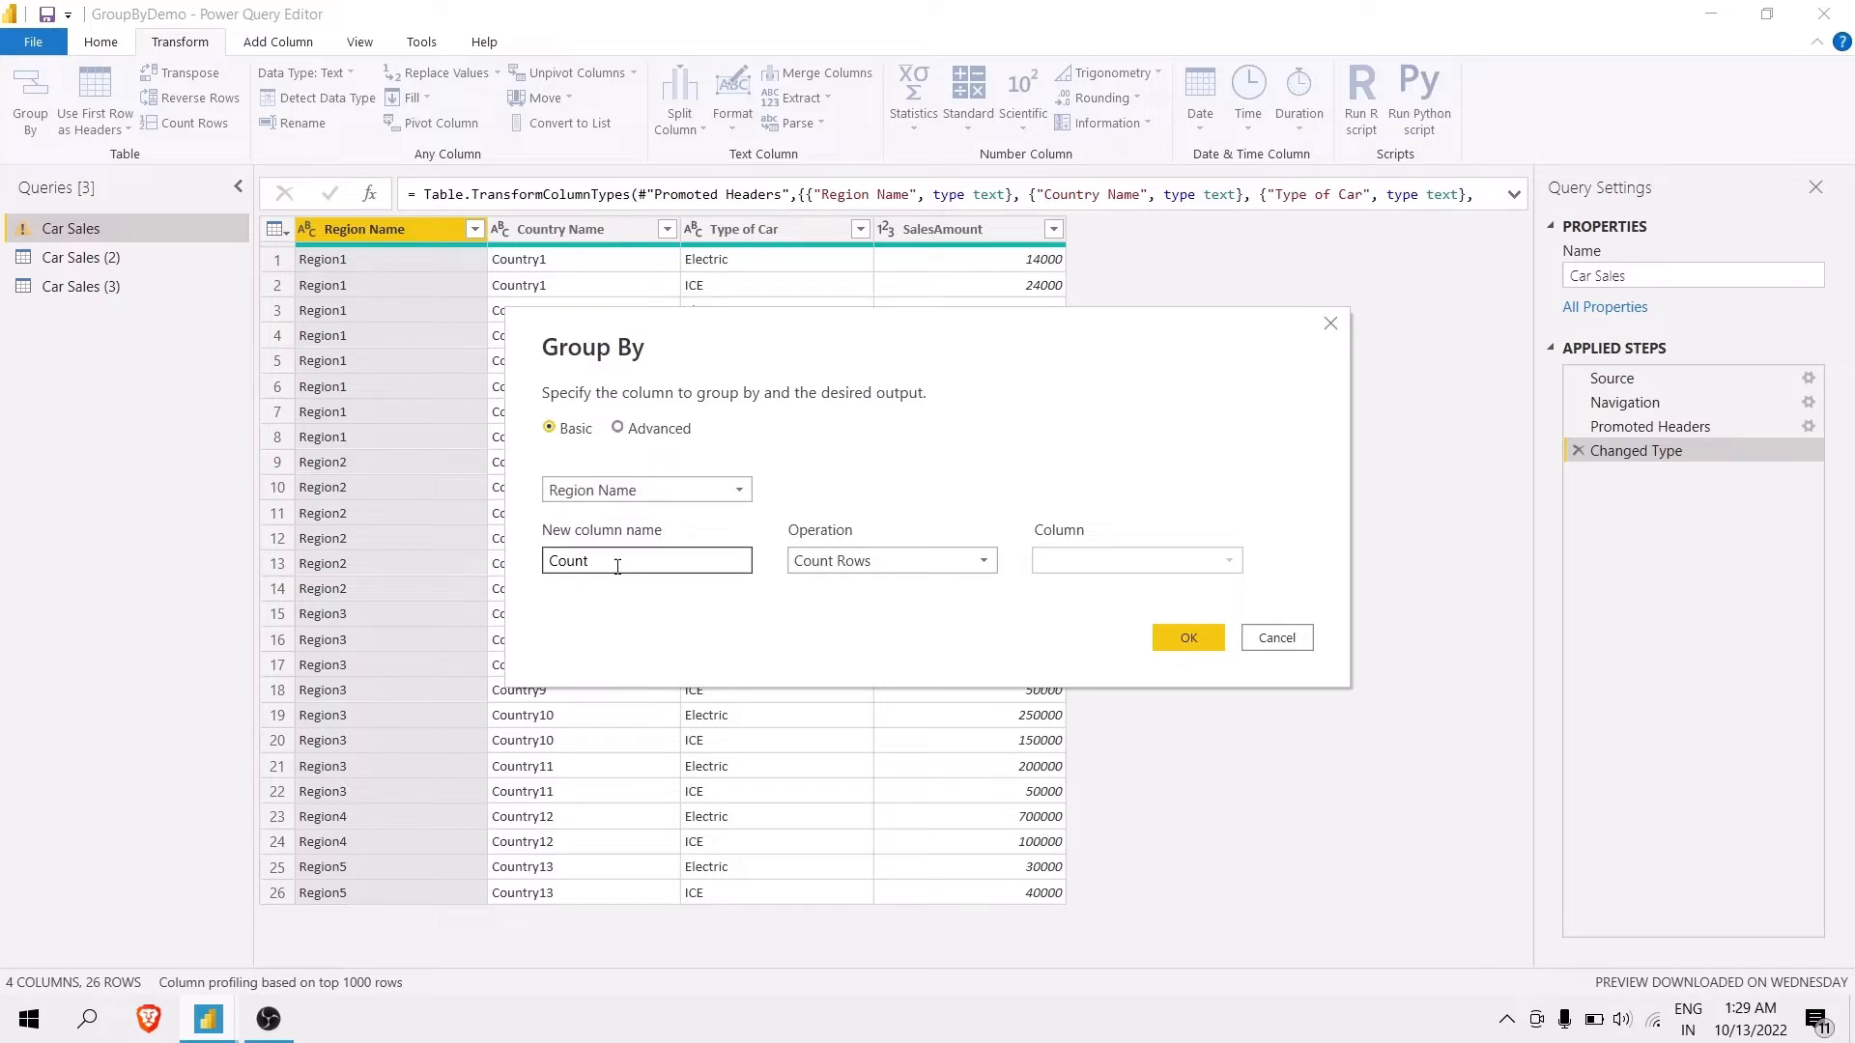
pyautogui.moveTo(617, 567); pyautogui.dragTo(547, 564)
pyautogui.write('TotalSalesByRegion')
# Set the TotalSalesByRegion aggregation to Sum of SalesAmount and apply the grouping.
pyautogui.click(824, 564)
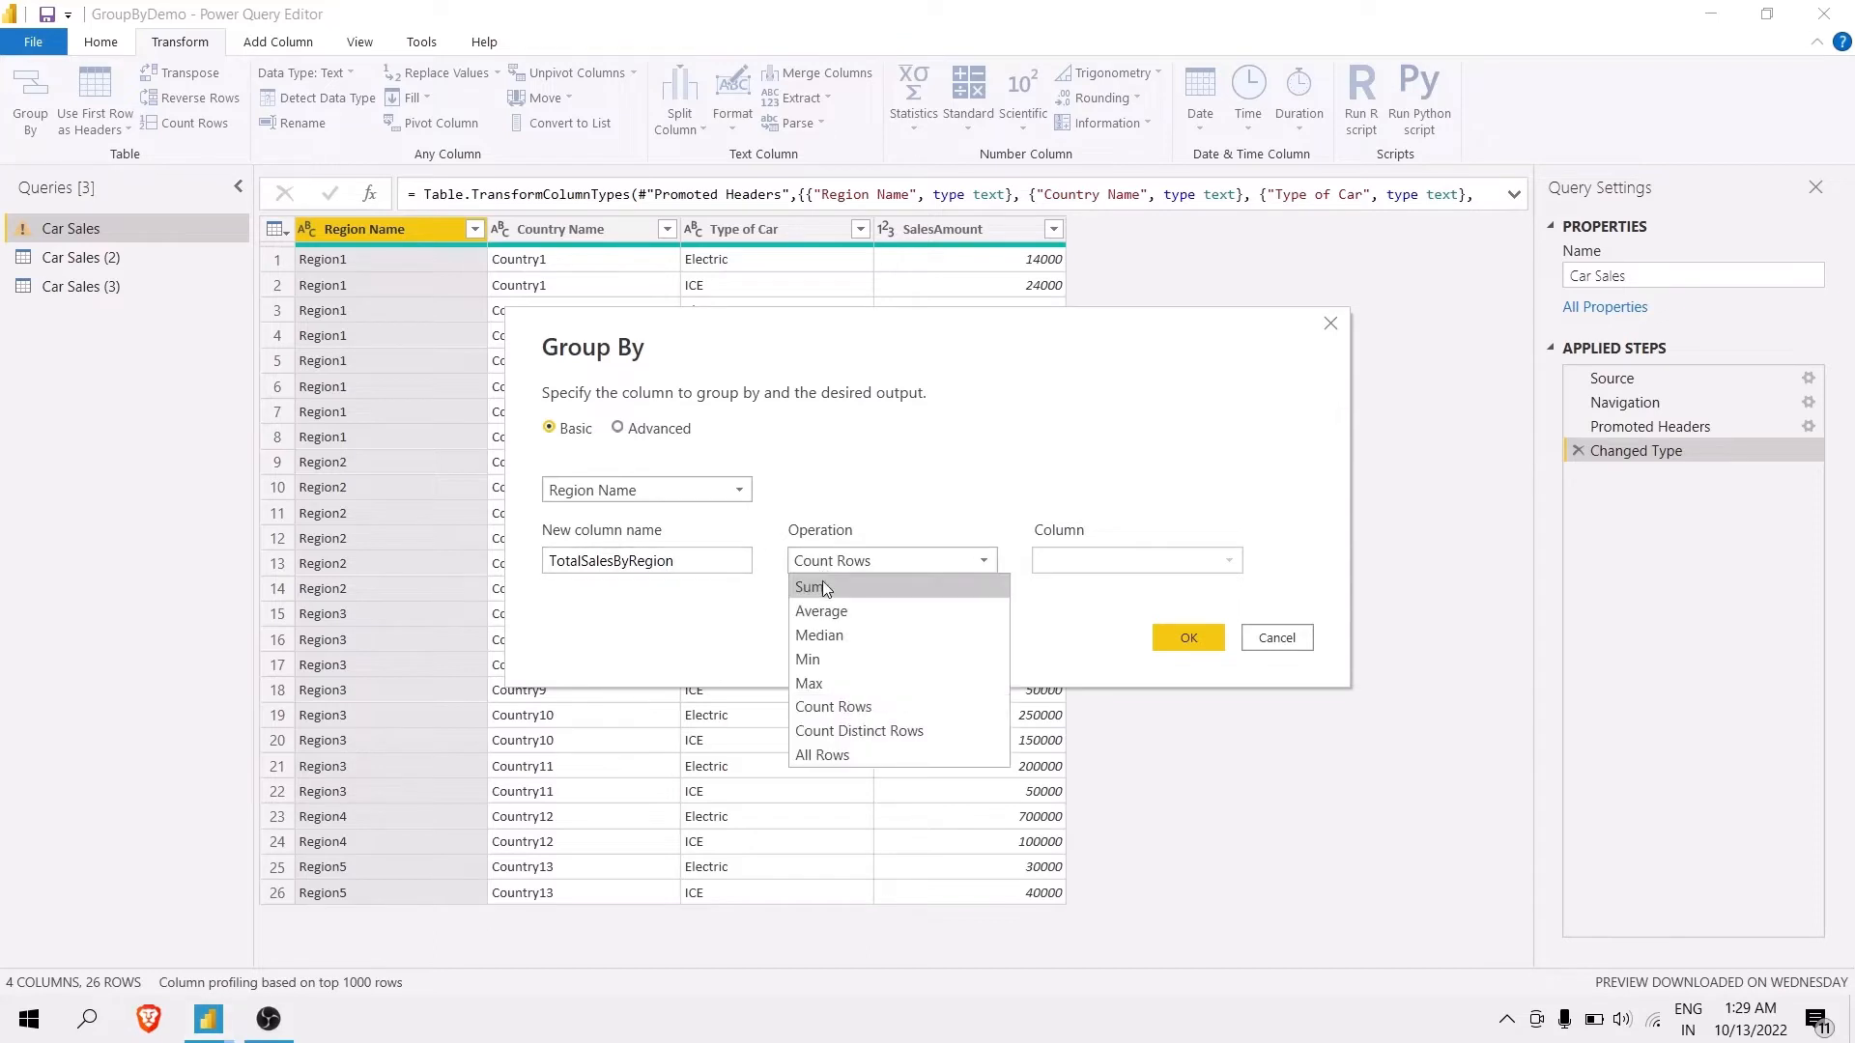
pyautogui.click(821, 585)
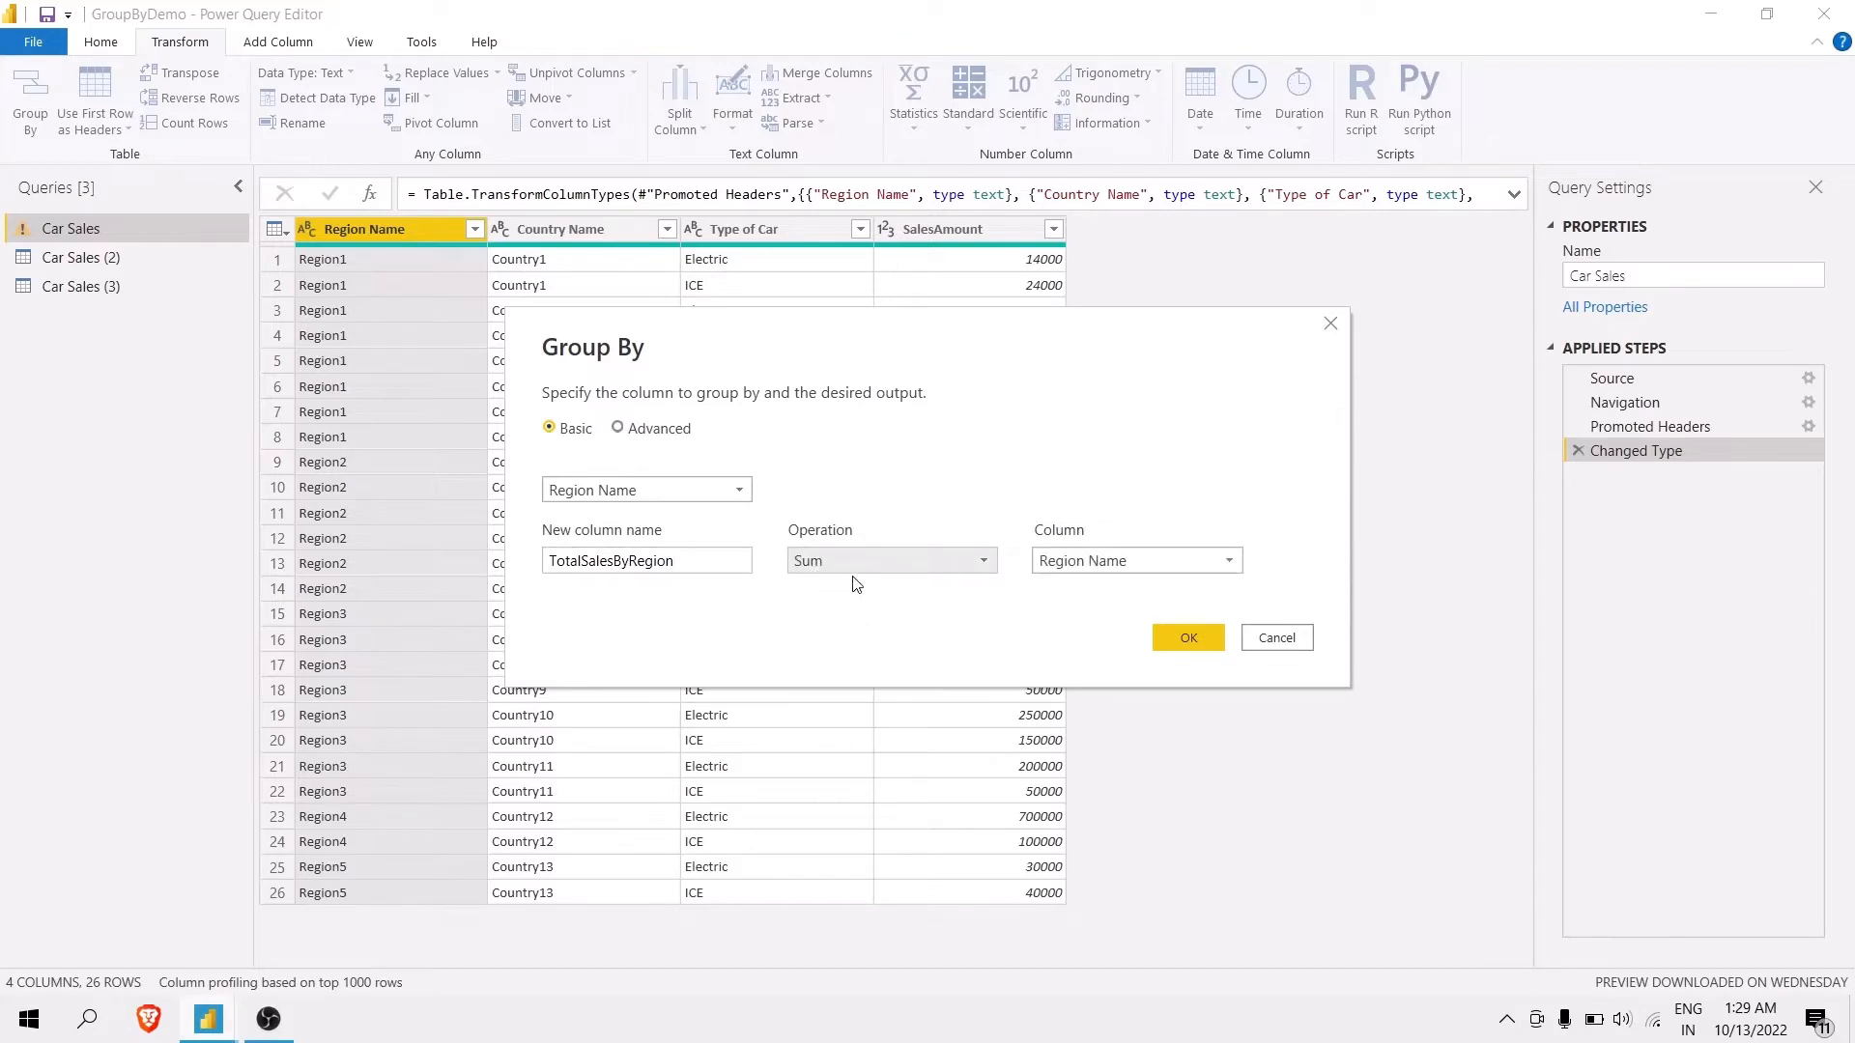
pyautogui.click(1061, 570)
pyautogui.click(1056, 655)
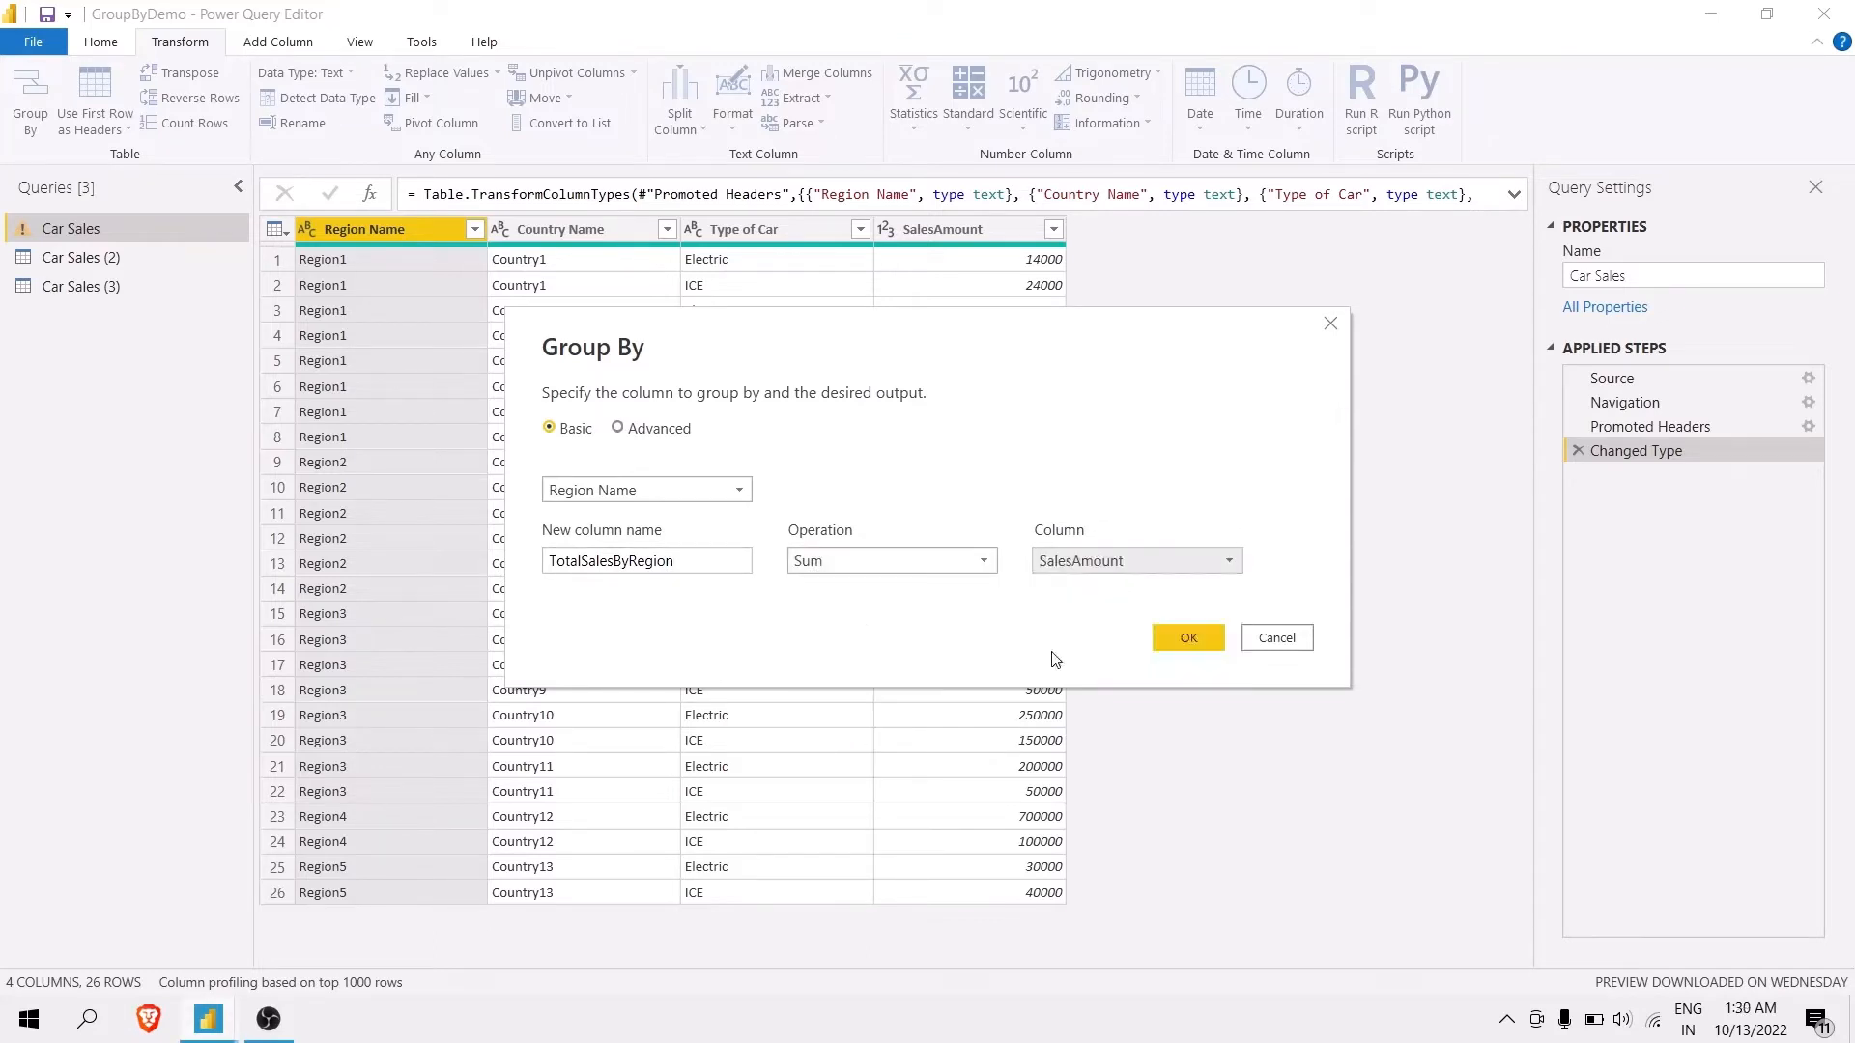
pyautogui.click(1196, 644)
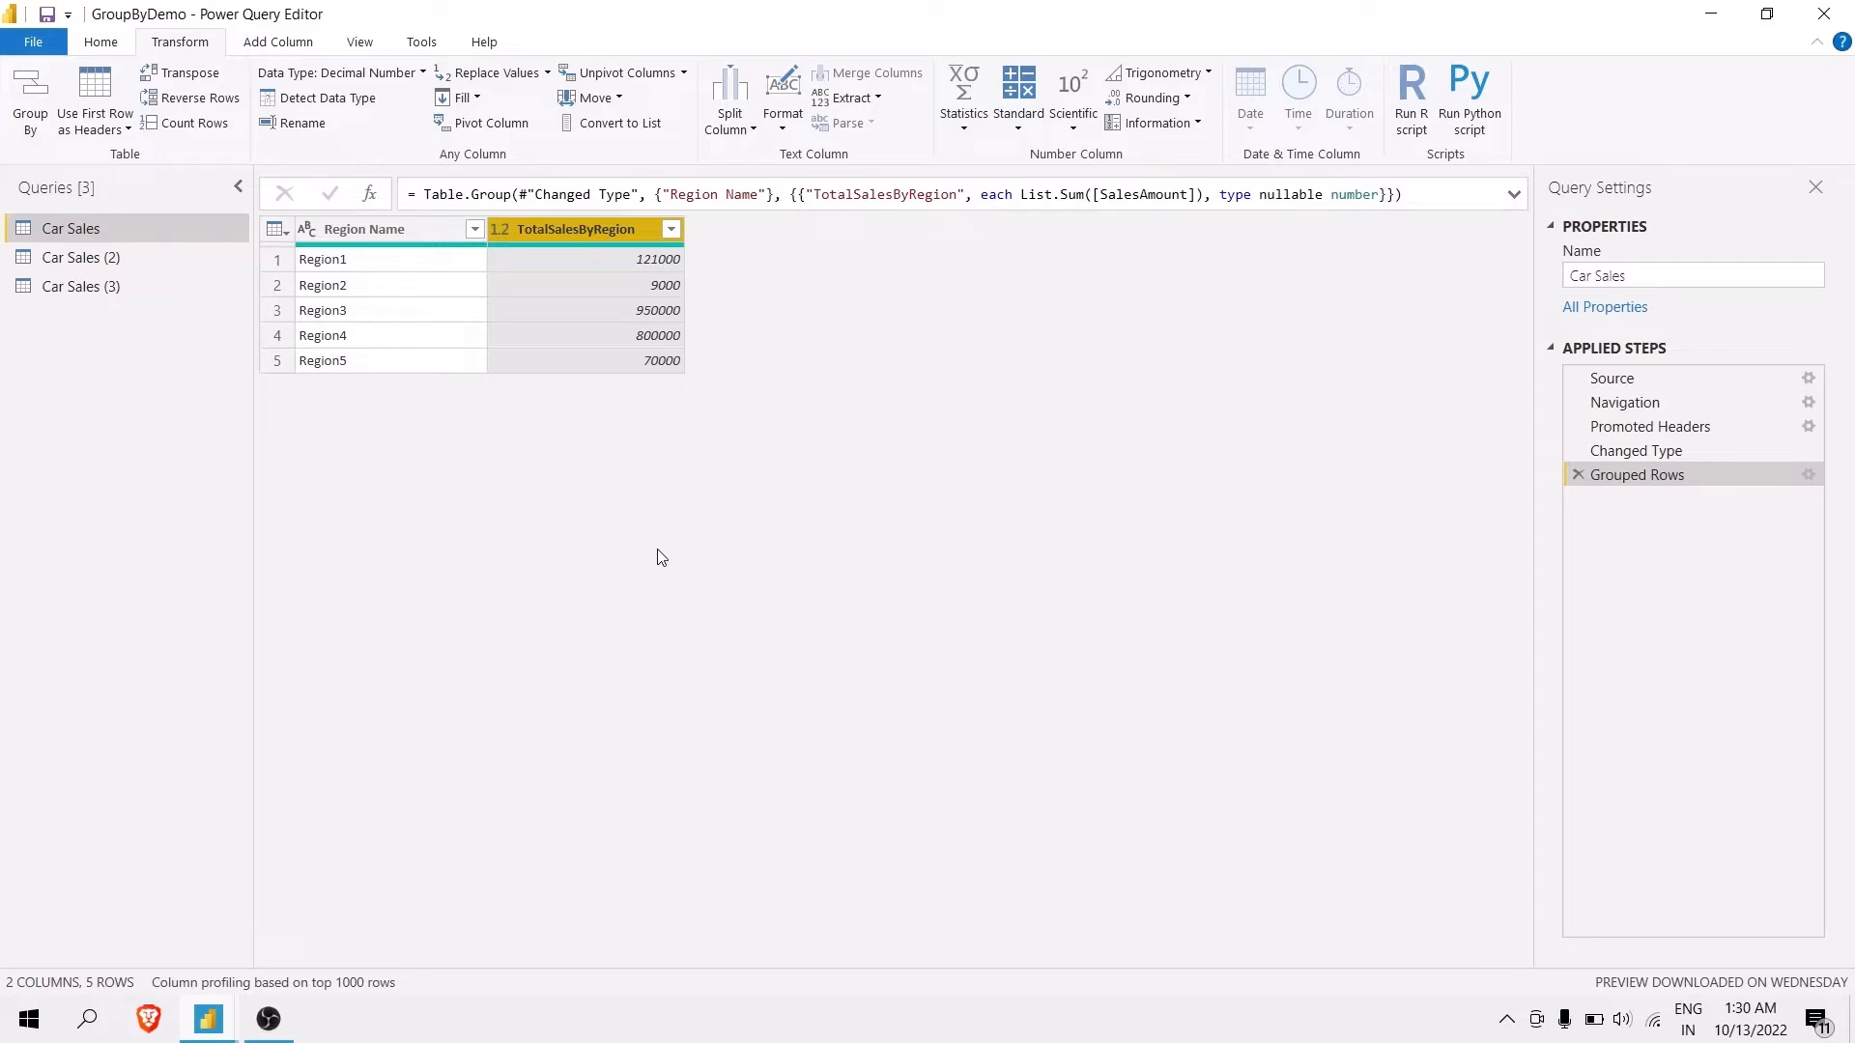
# Rename the grouped Car Sales query as TotalSalesByRegion.
pyautogui.moveTo(1649, 276); pyautogui.dragTo(1578, 284)
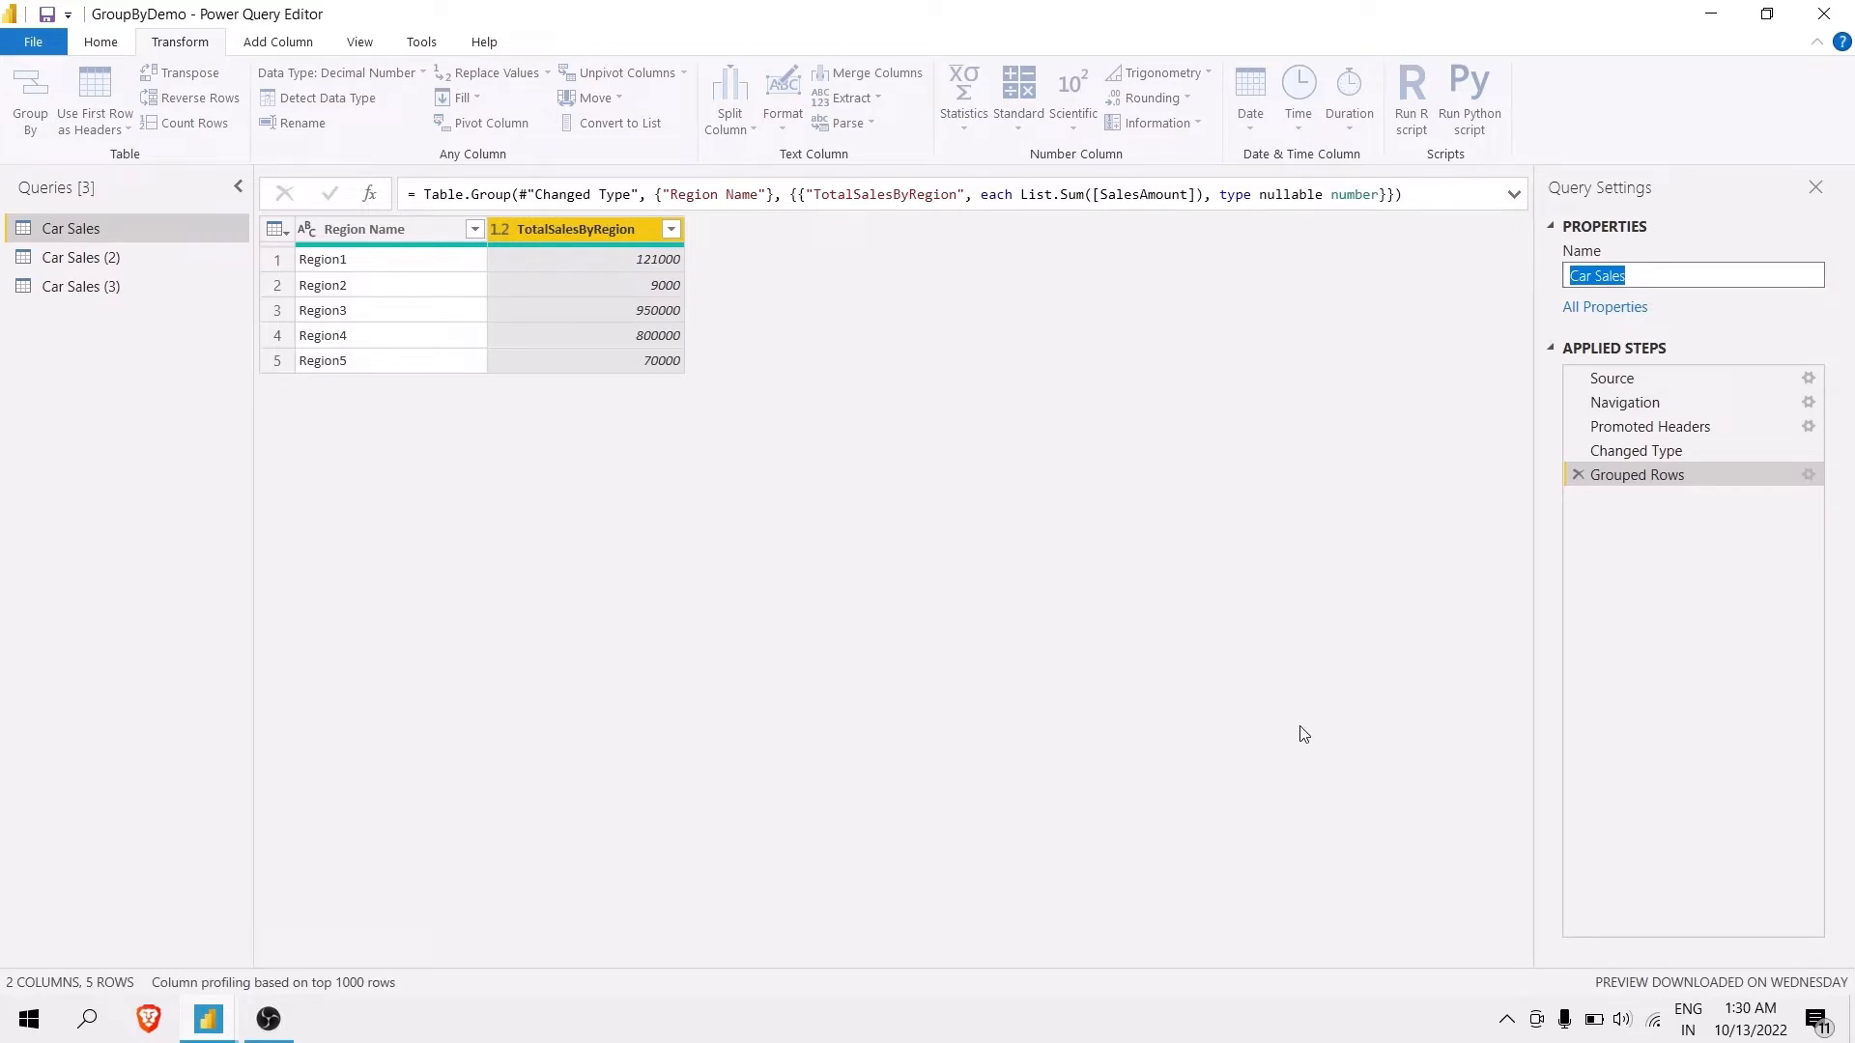
pyautogui.write('TotalSalesByRegion')
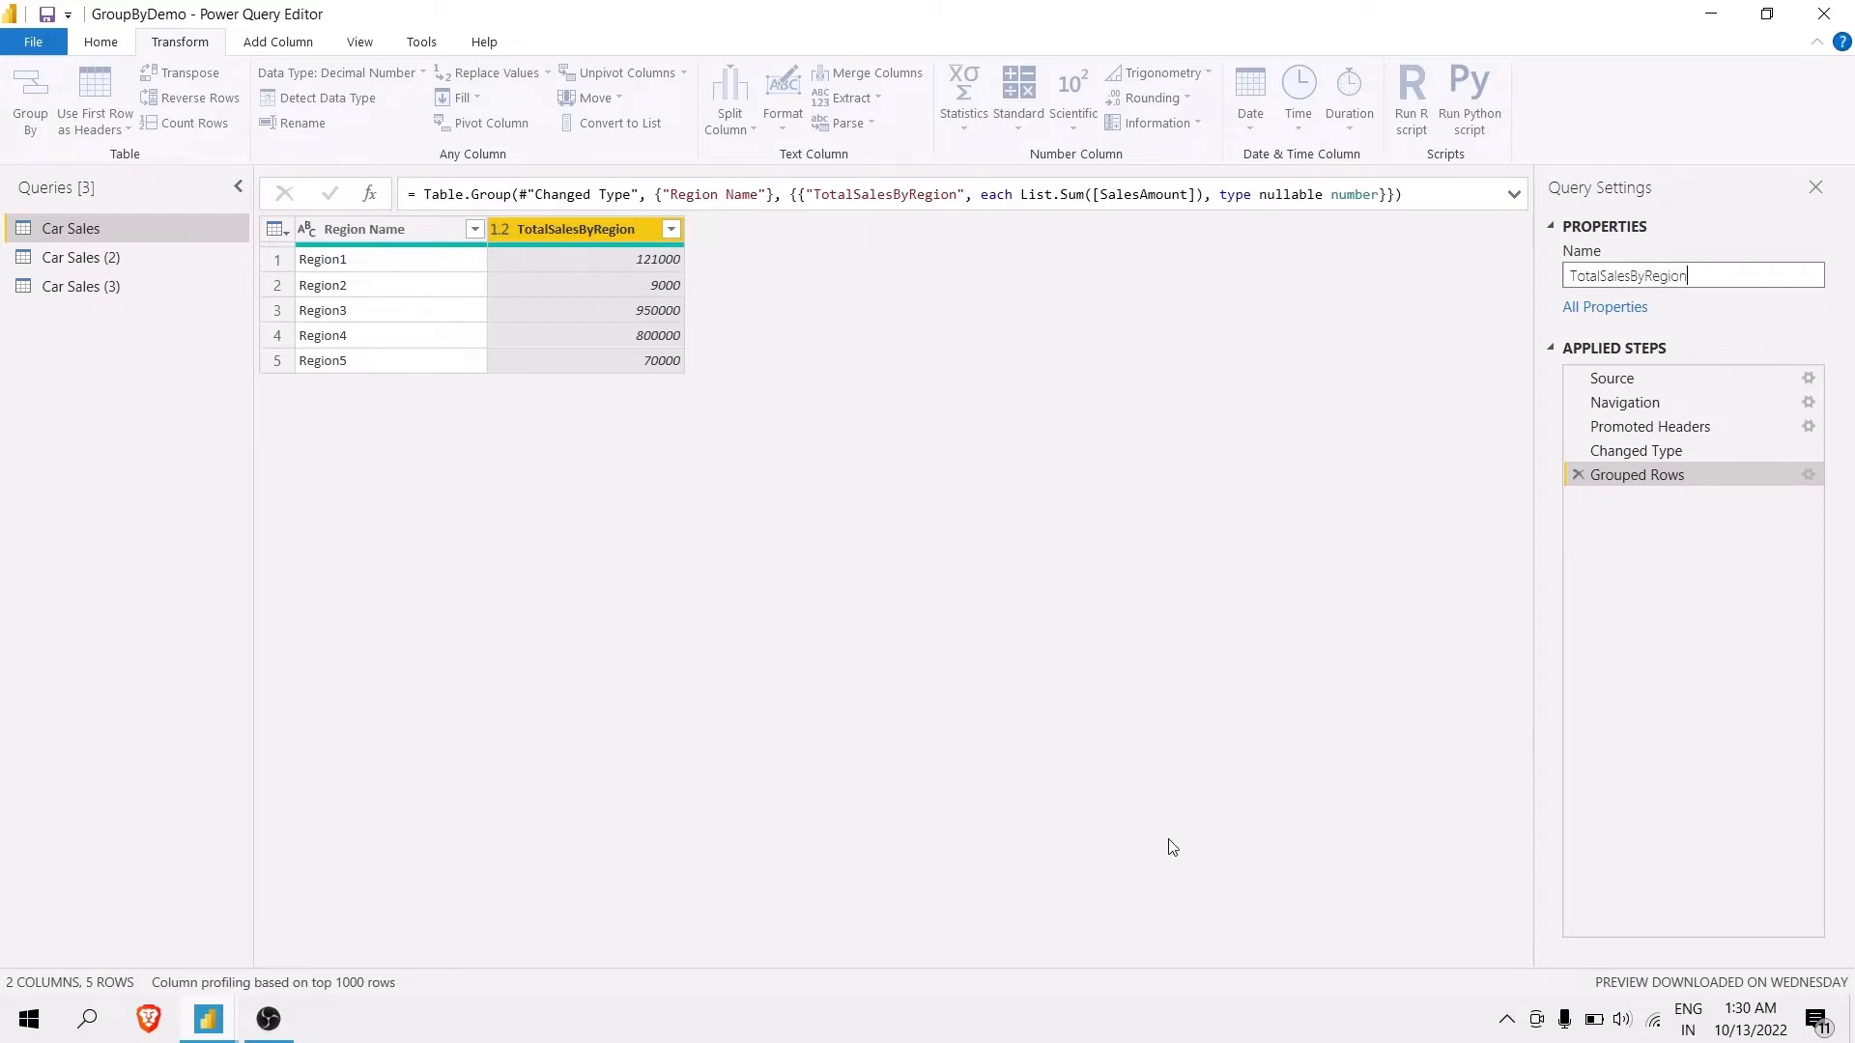
pyautogui.press('Return')
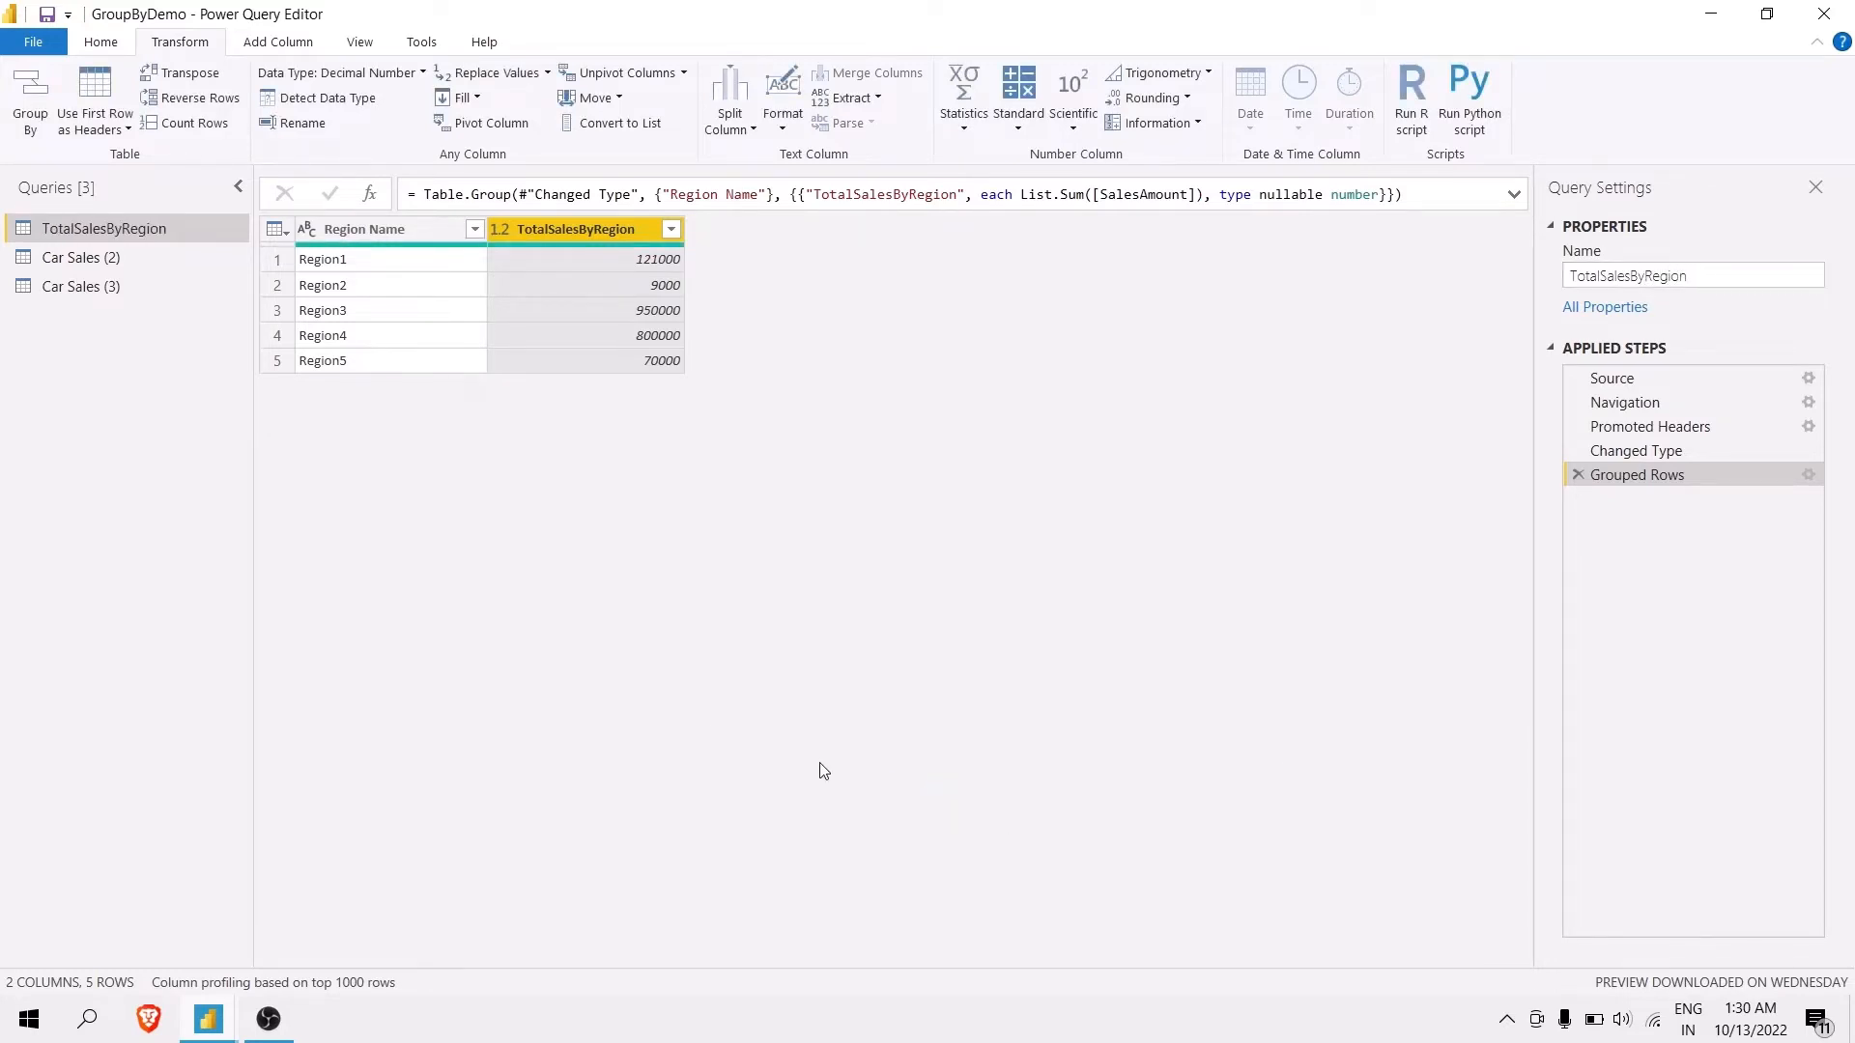
# Group the Car Sales (2) query by Region Name and Country Name, with a TotalSales column that sums SalesAmount.
pyautogui.click(72, 263)
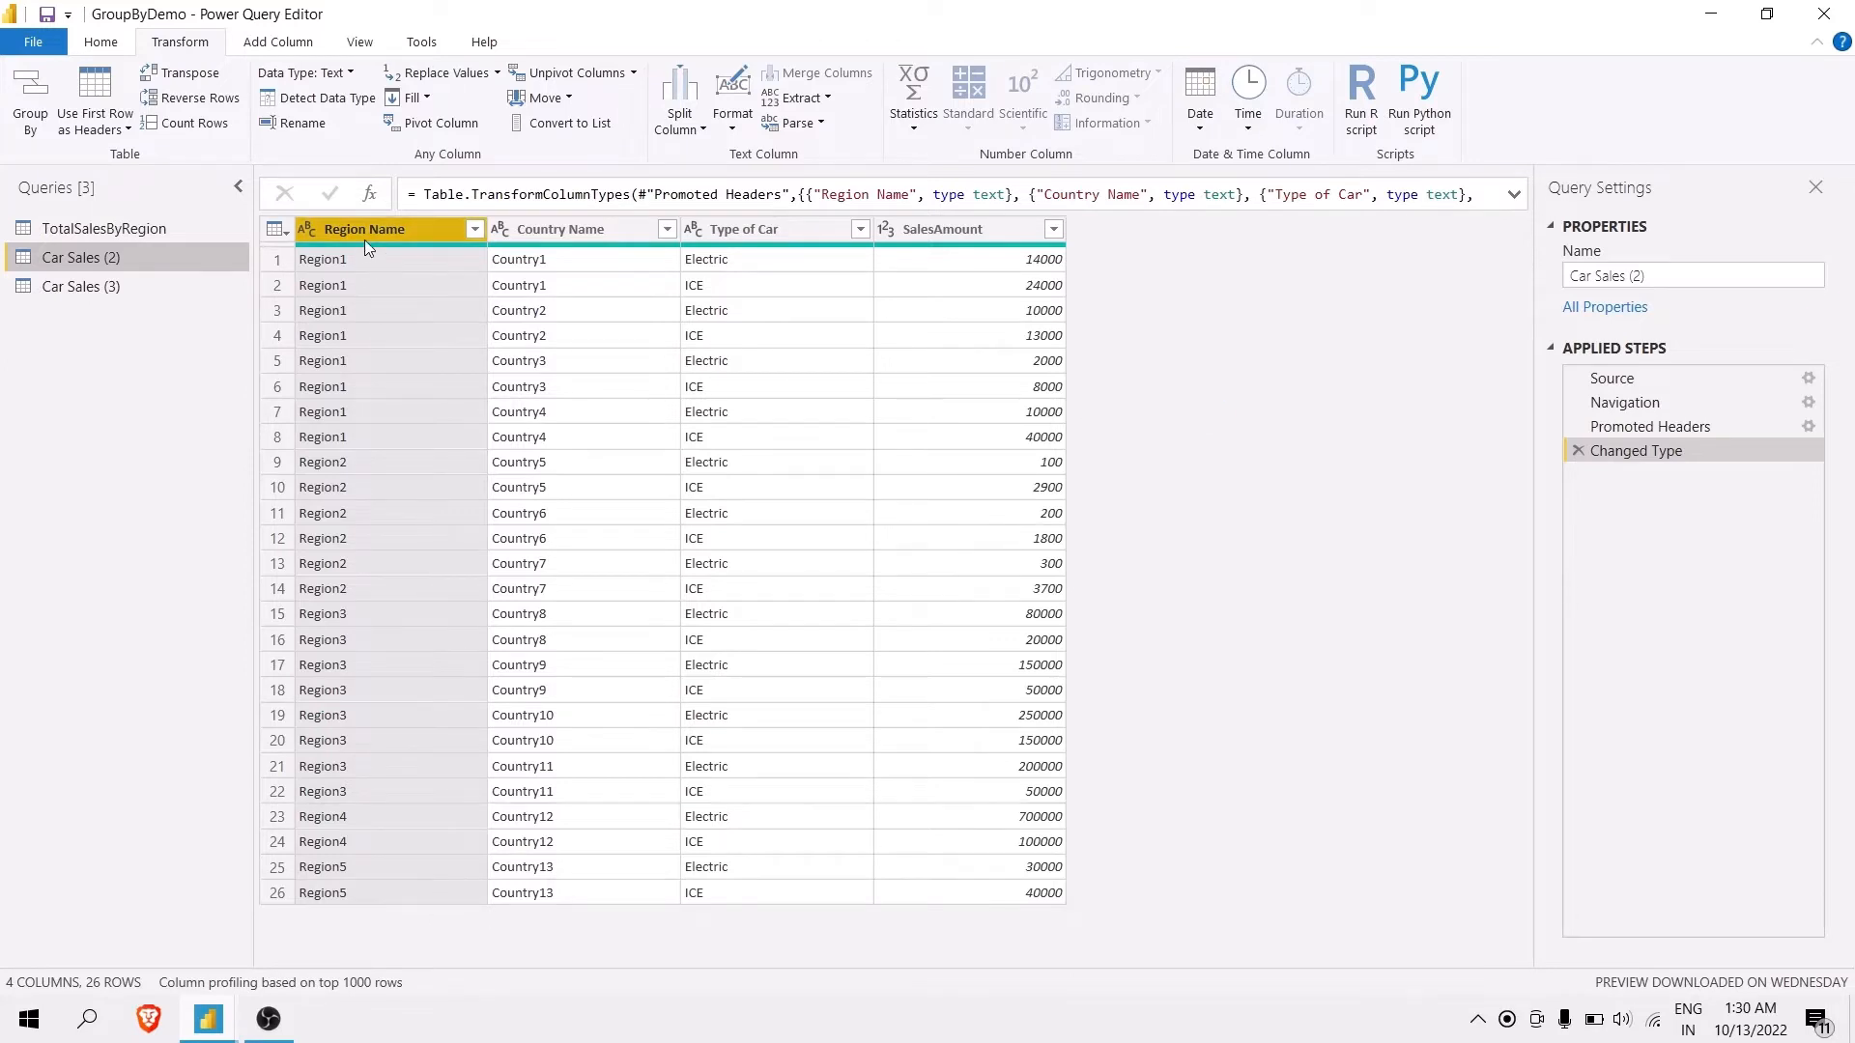
pyautogui.keyDown('ctrl'); pyautogui.click(534, 232); pyautogui.keyUp('ctrl')
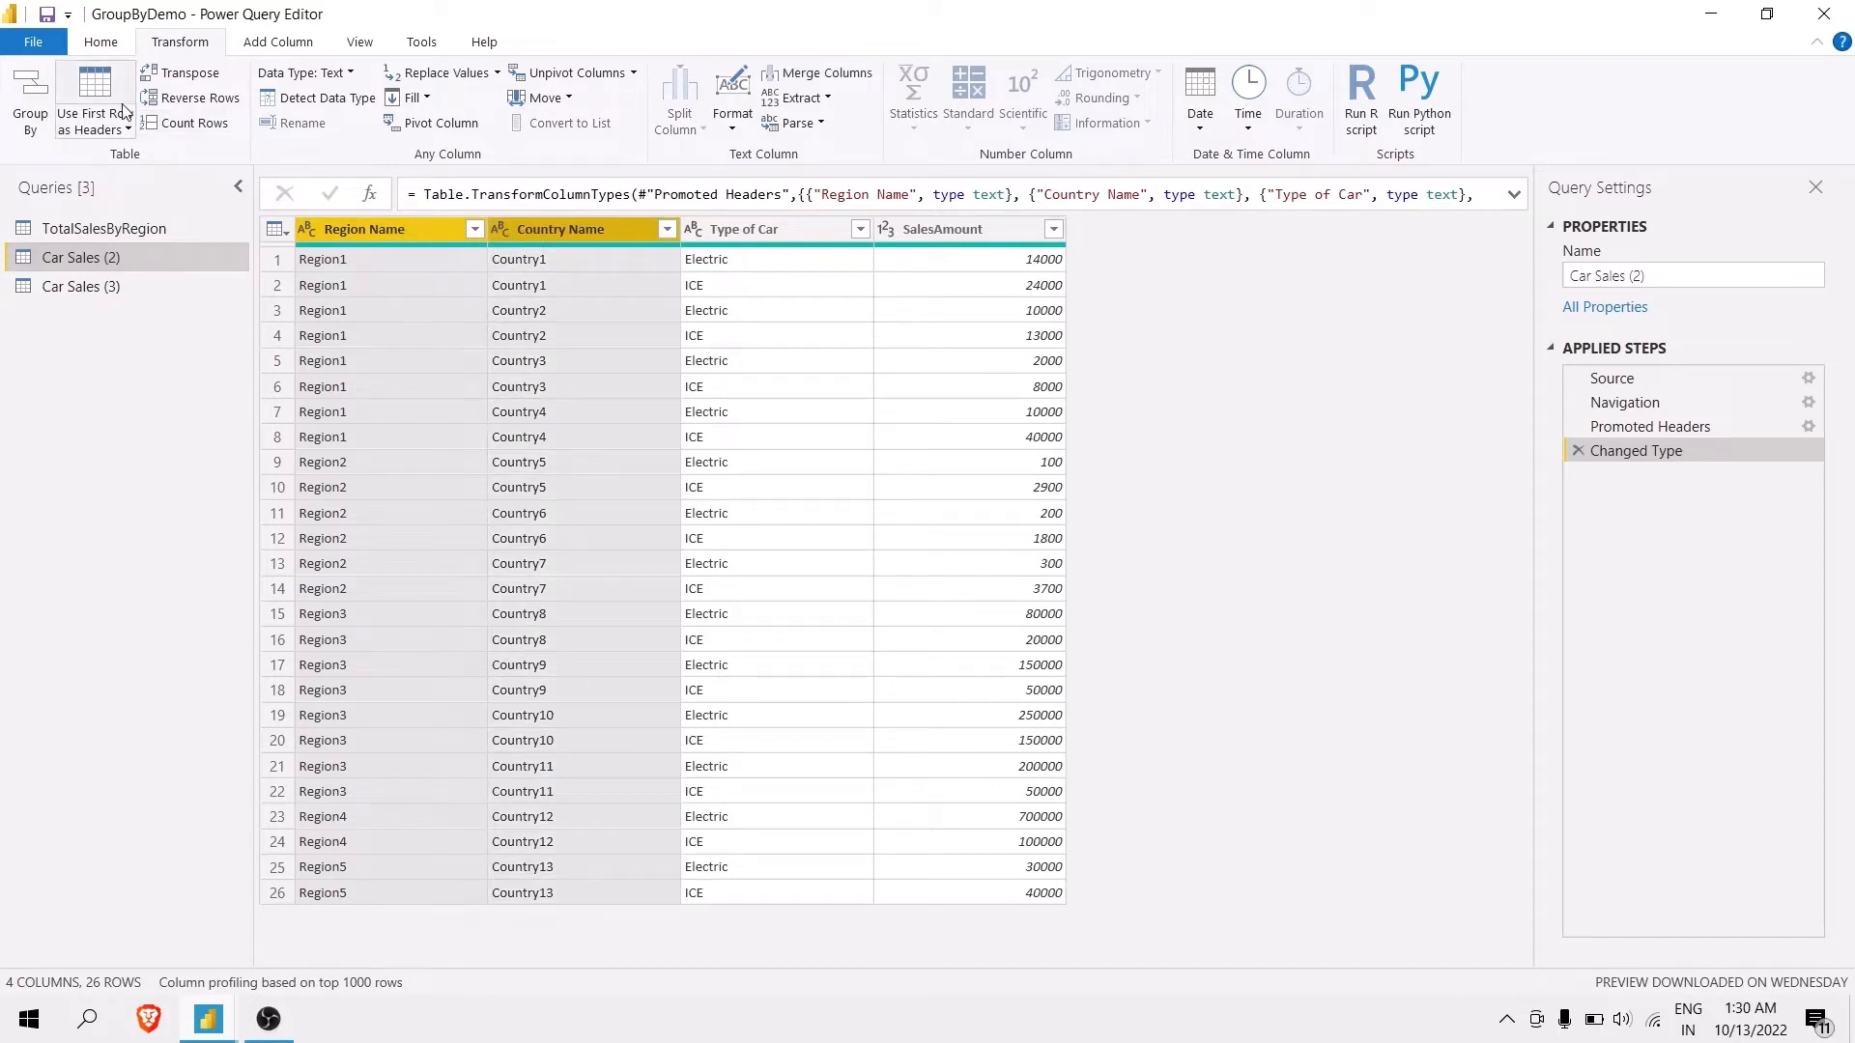
pyautogui.click(30, 92)
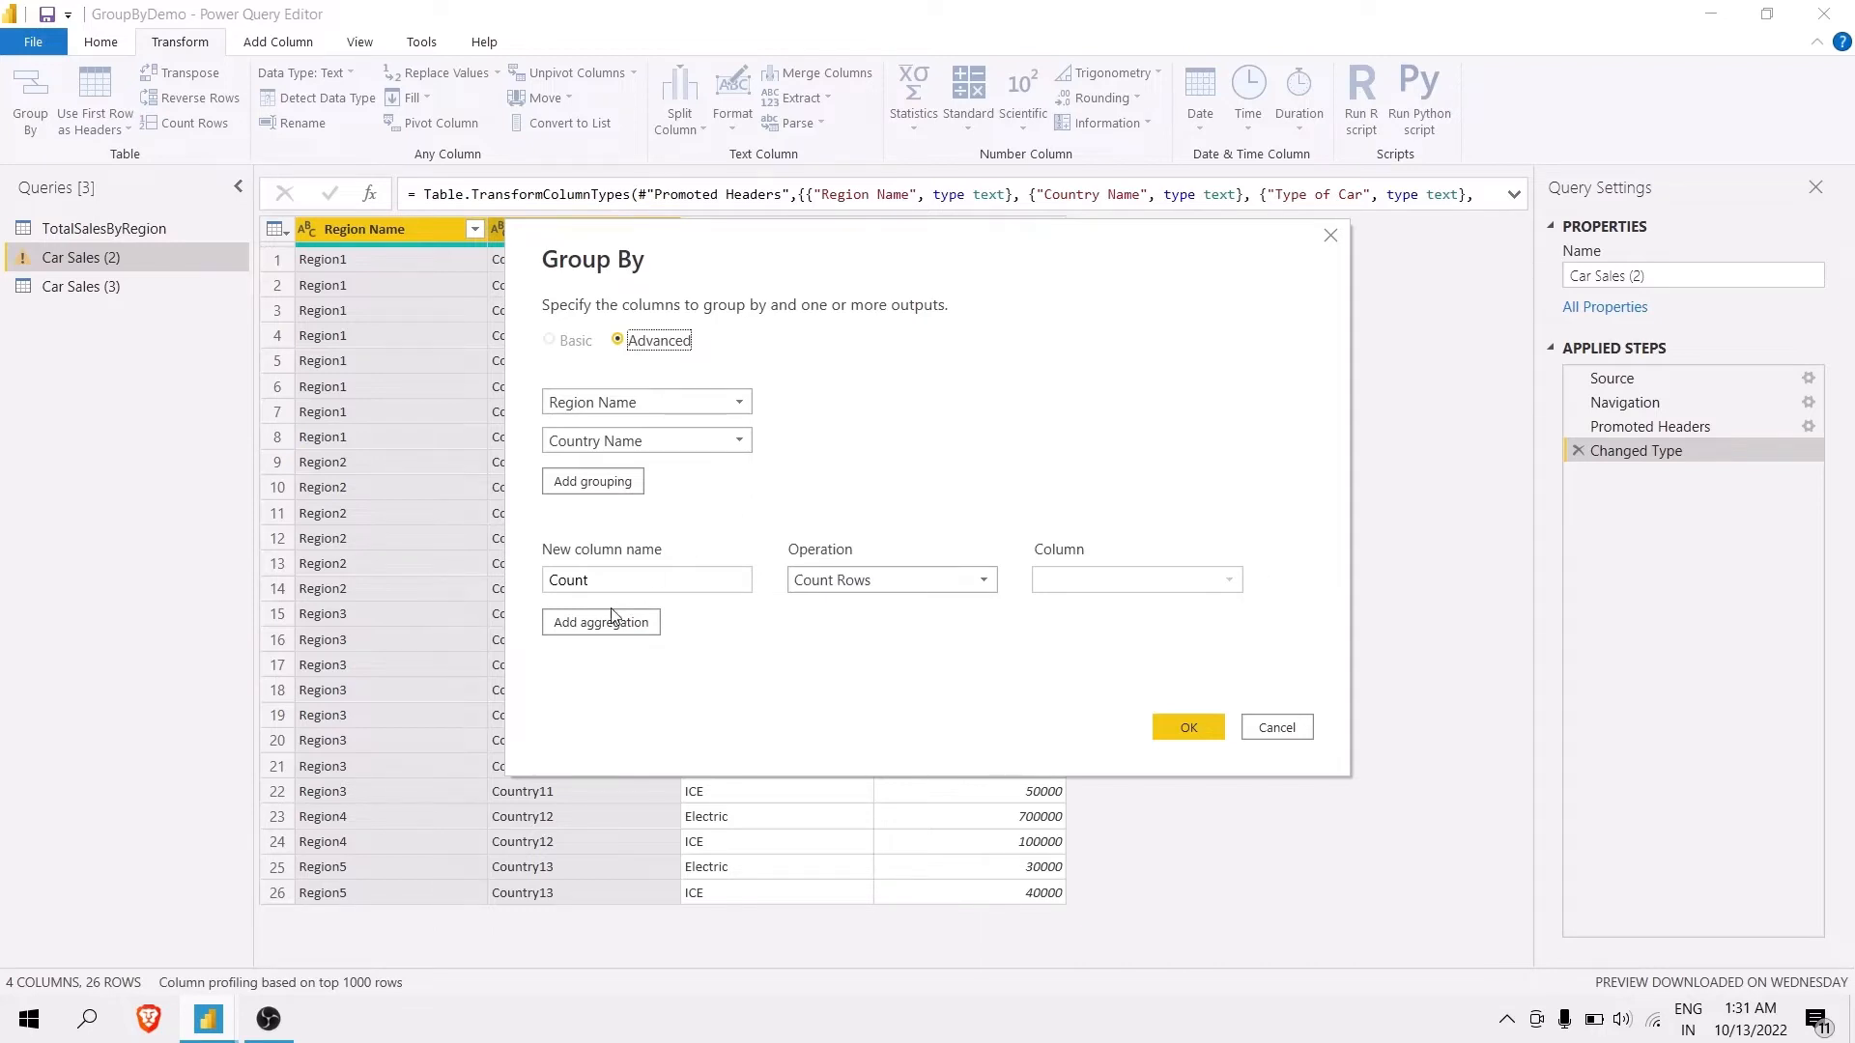
pyautogui.doubleClick(579, 580)
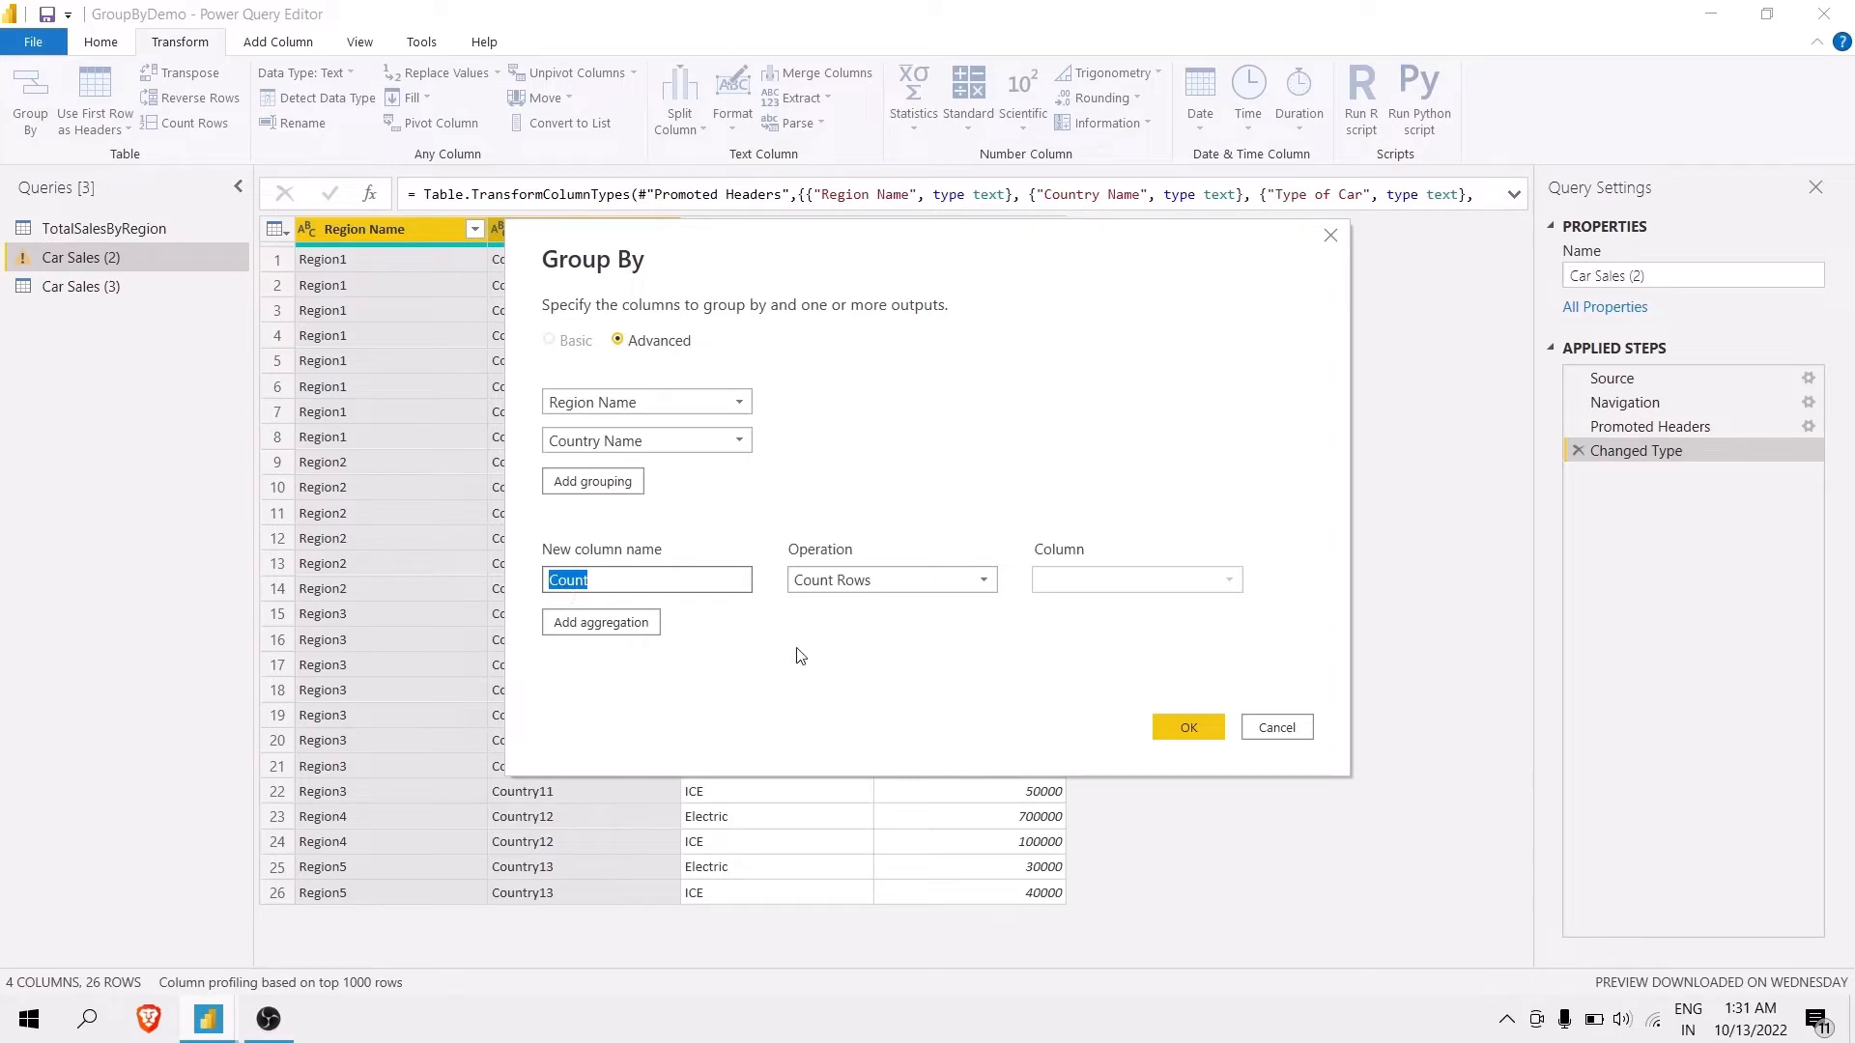
pyautogui.write('TotalSales')
pyautogui.click(901, 571)
pyautogui.click(873, 600)
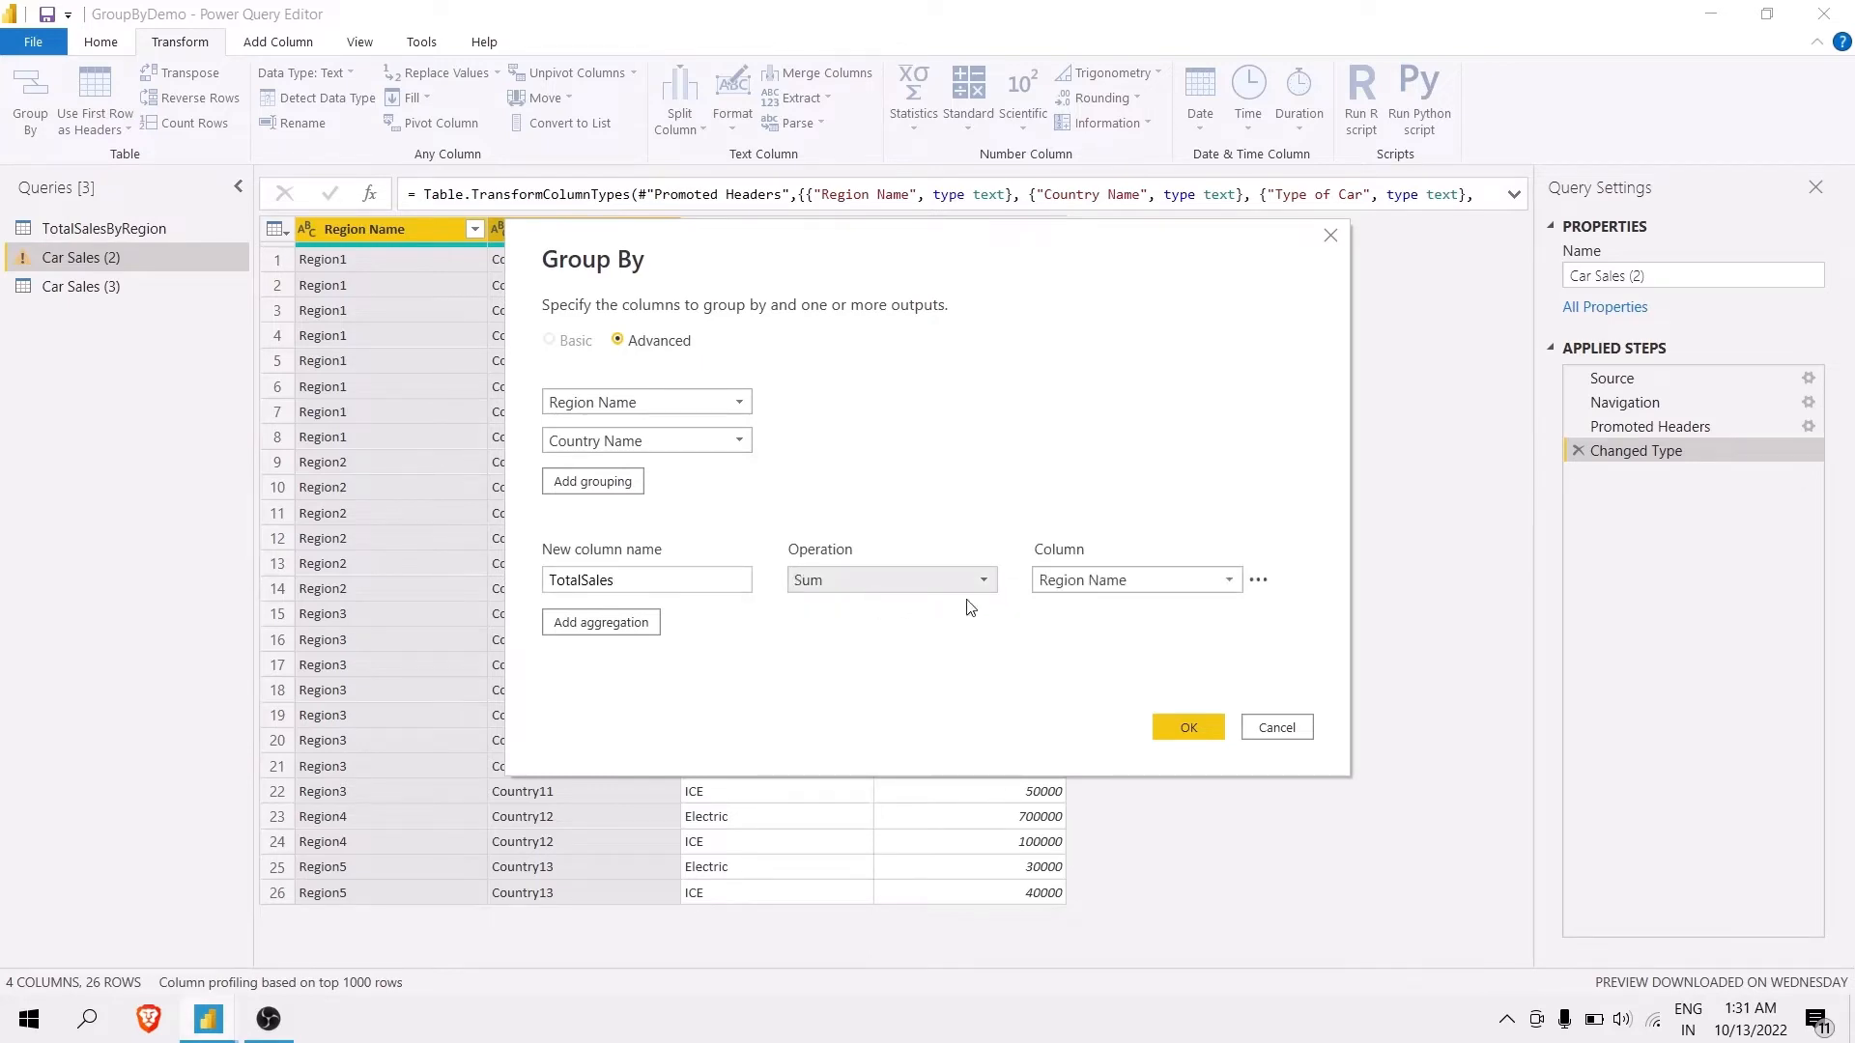
pyautogui.click(1072, 583)
pyautogui.click(1067, 681)
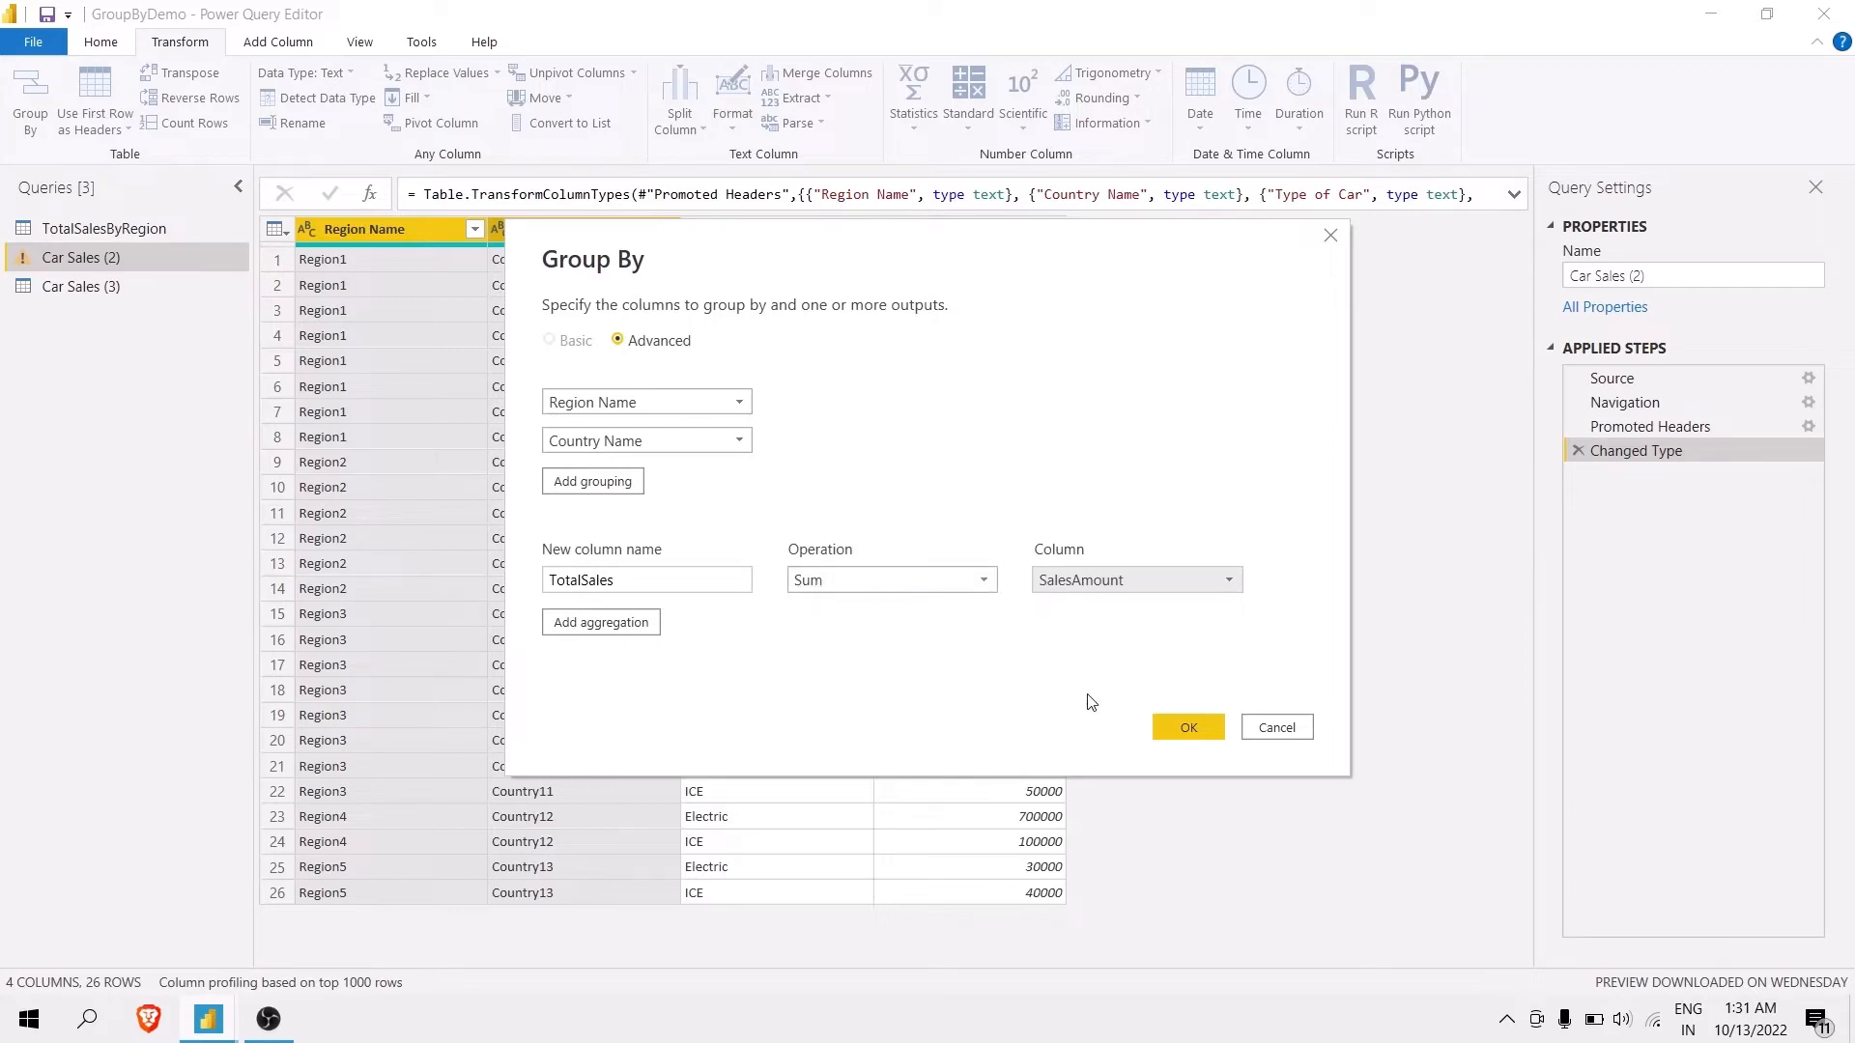
pyautogui.click(1187, 728)
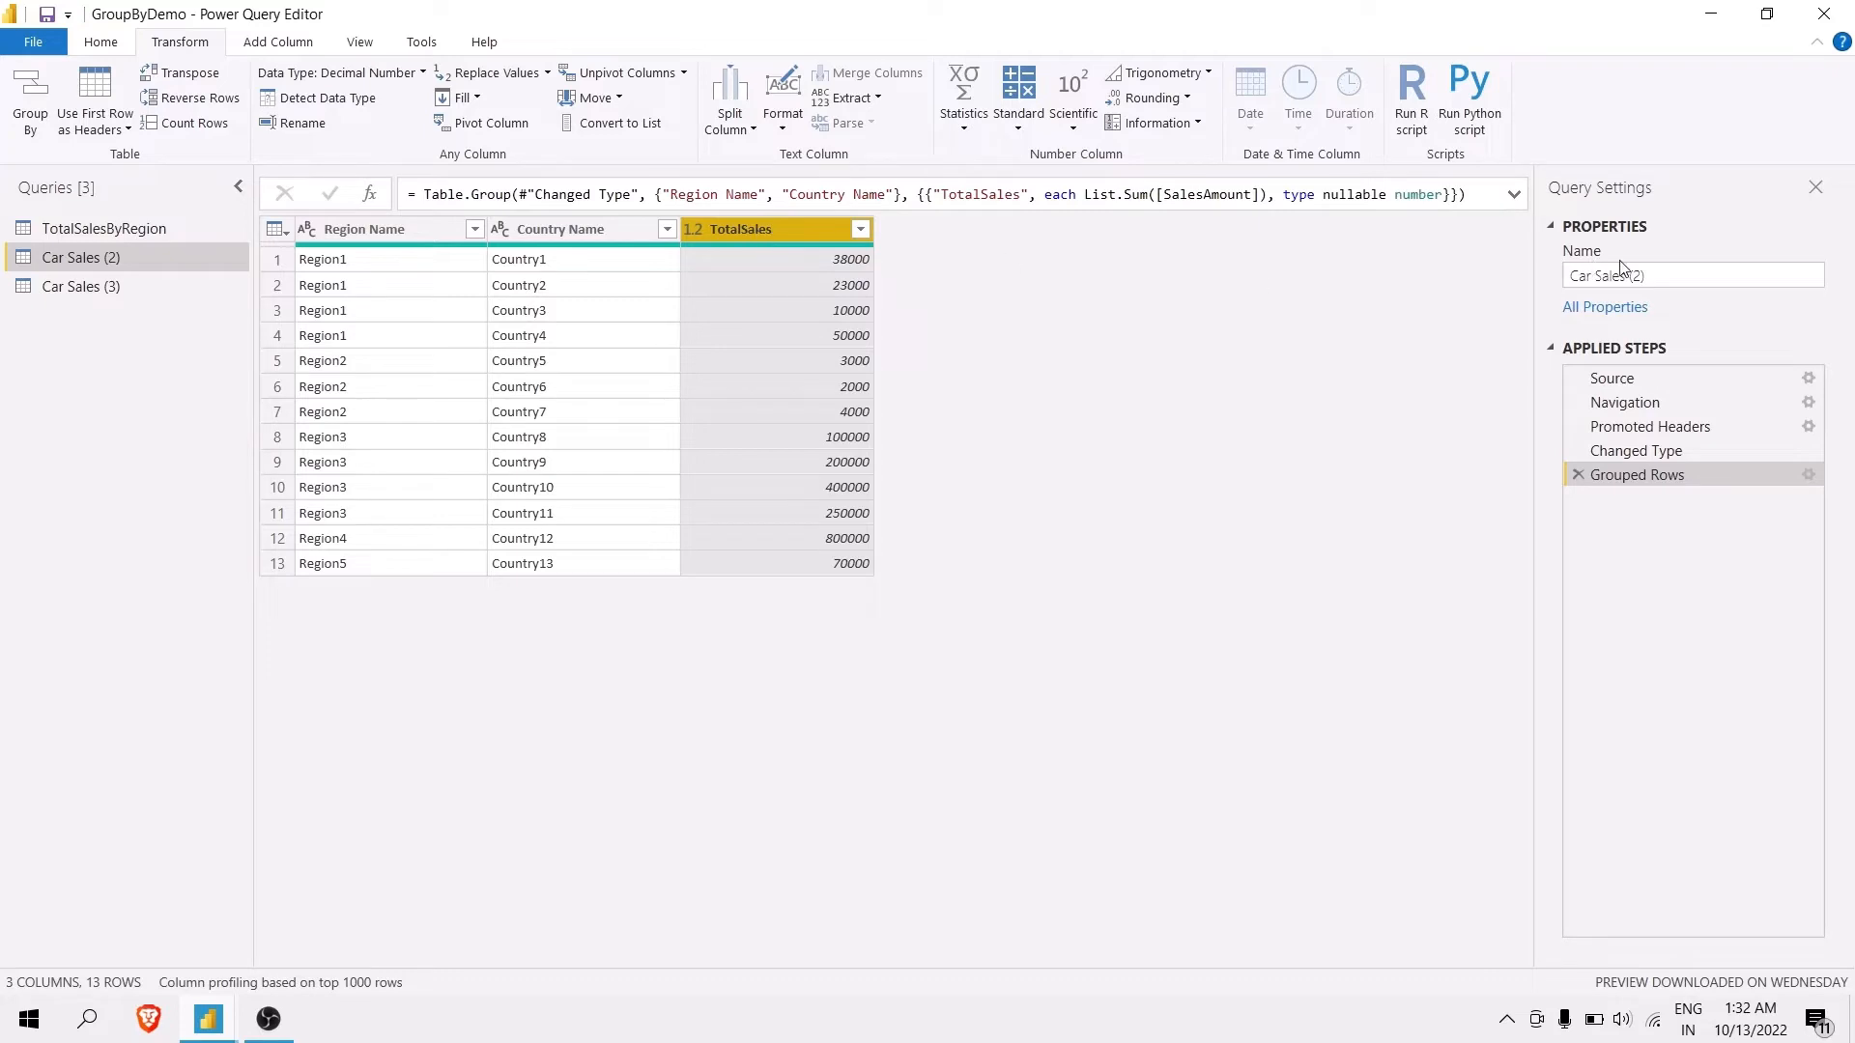
# Rename the Car Sales (2) query as TotalSalesbyRegionandCountry.
pyautogui.moveTo(1675, 275); pyautogui.dragTo(1567, 281)
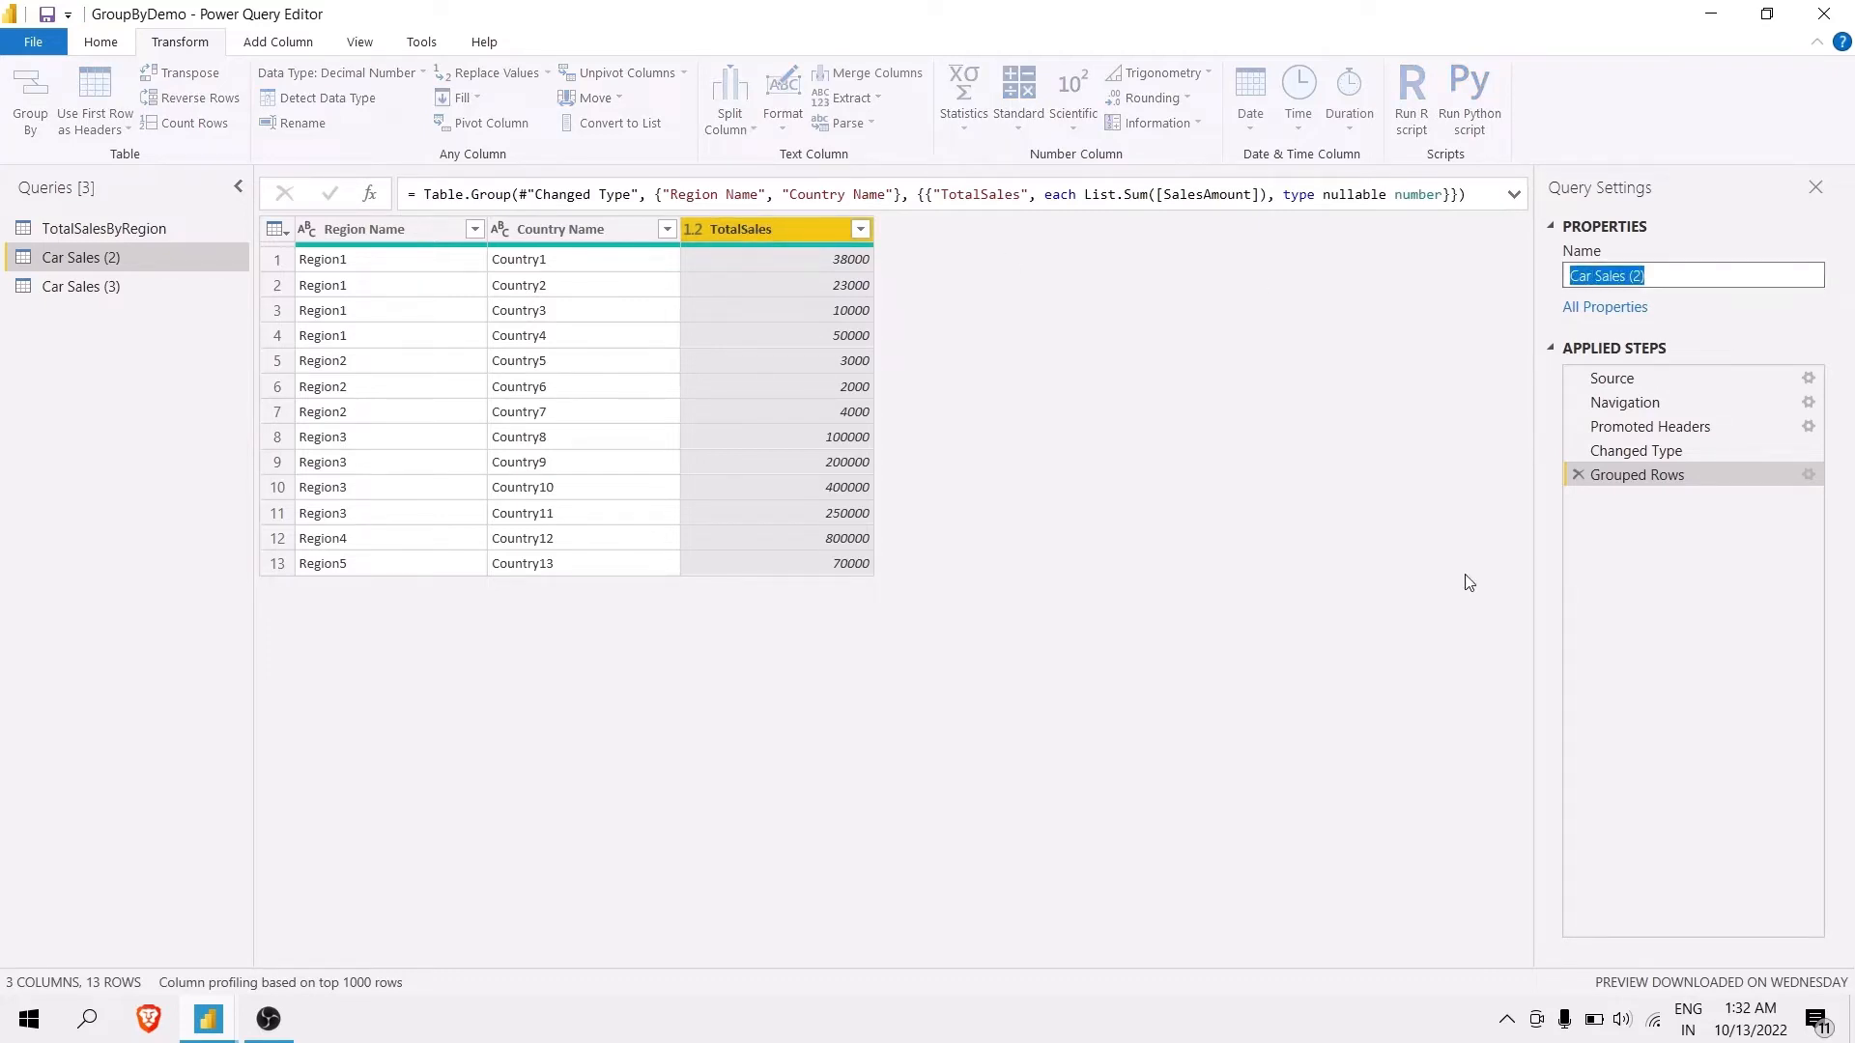
pyautogui.write('TotalSalesbyRegio')
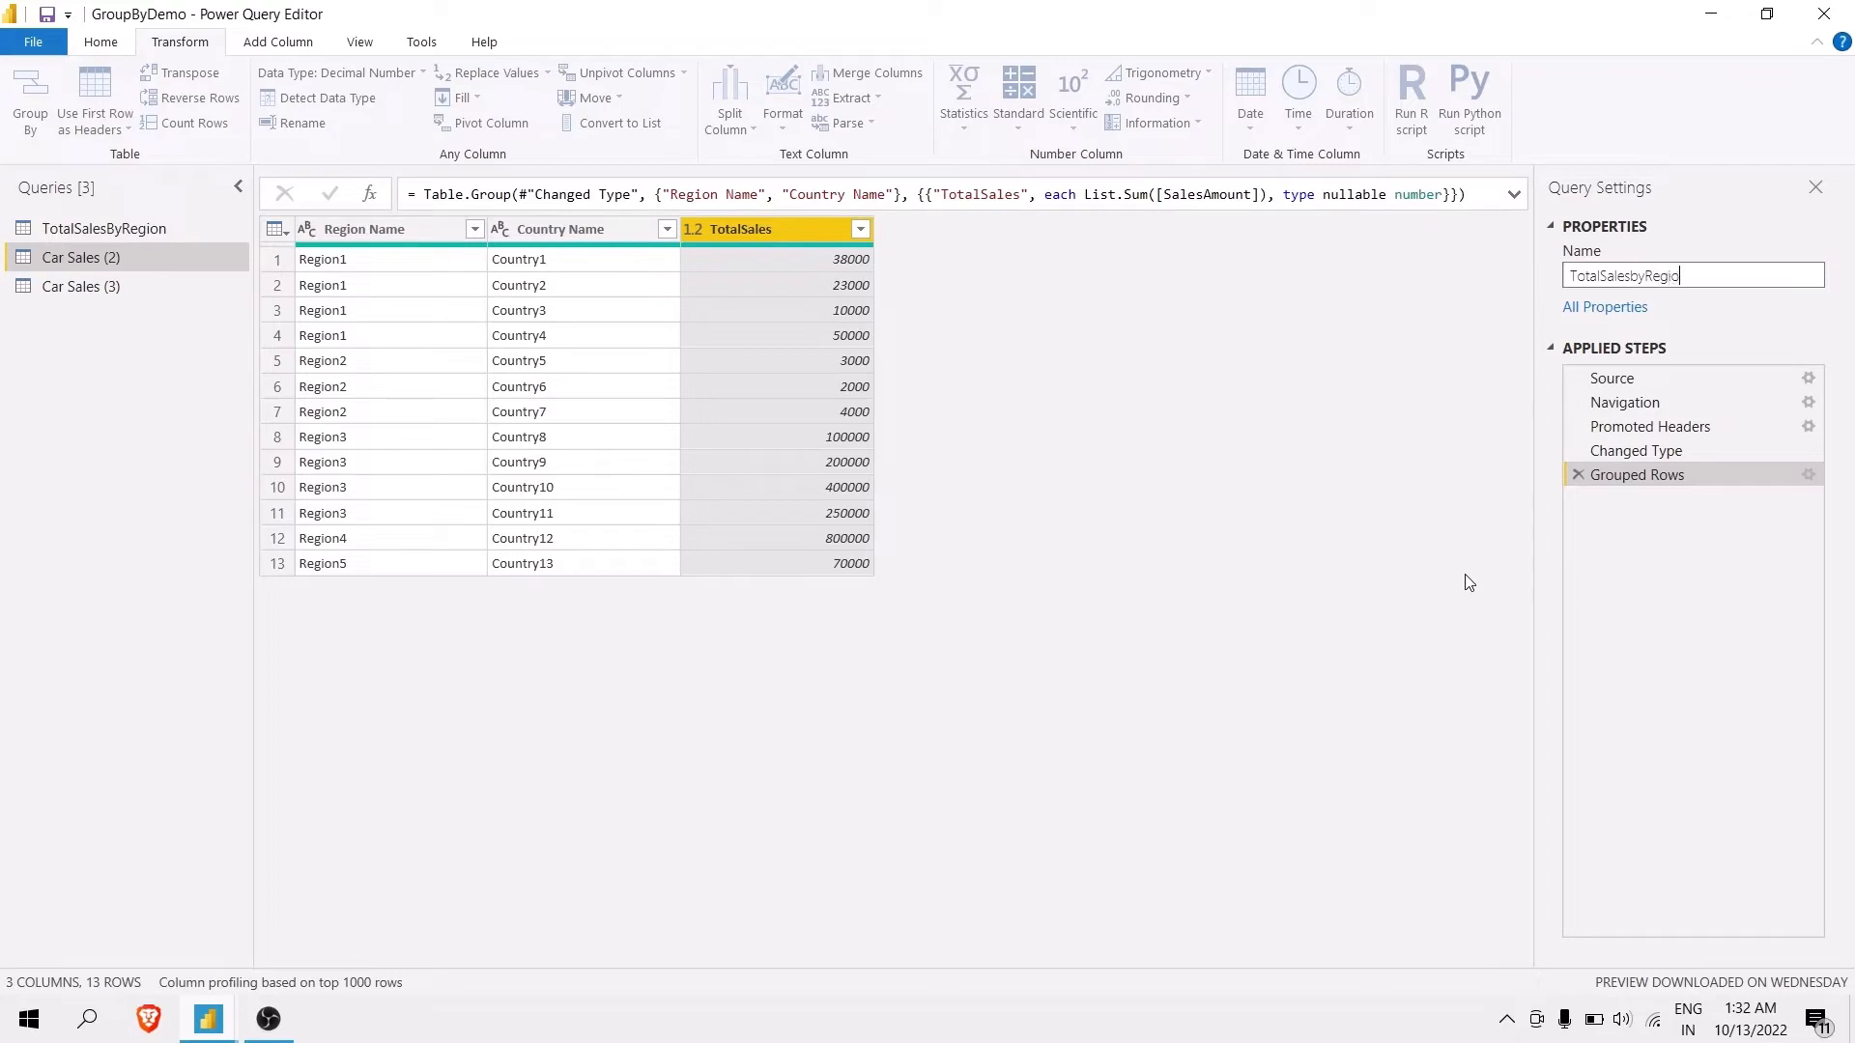
pyautogui.write('nandCountry')
pyautogui.click(1026, 752)
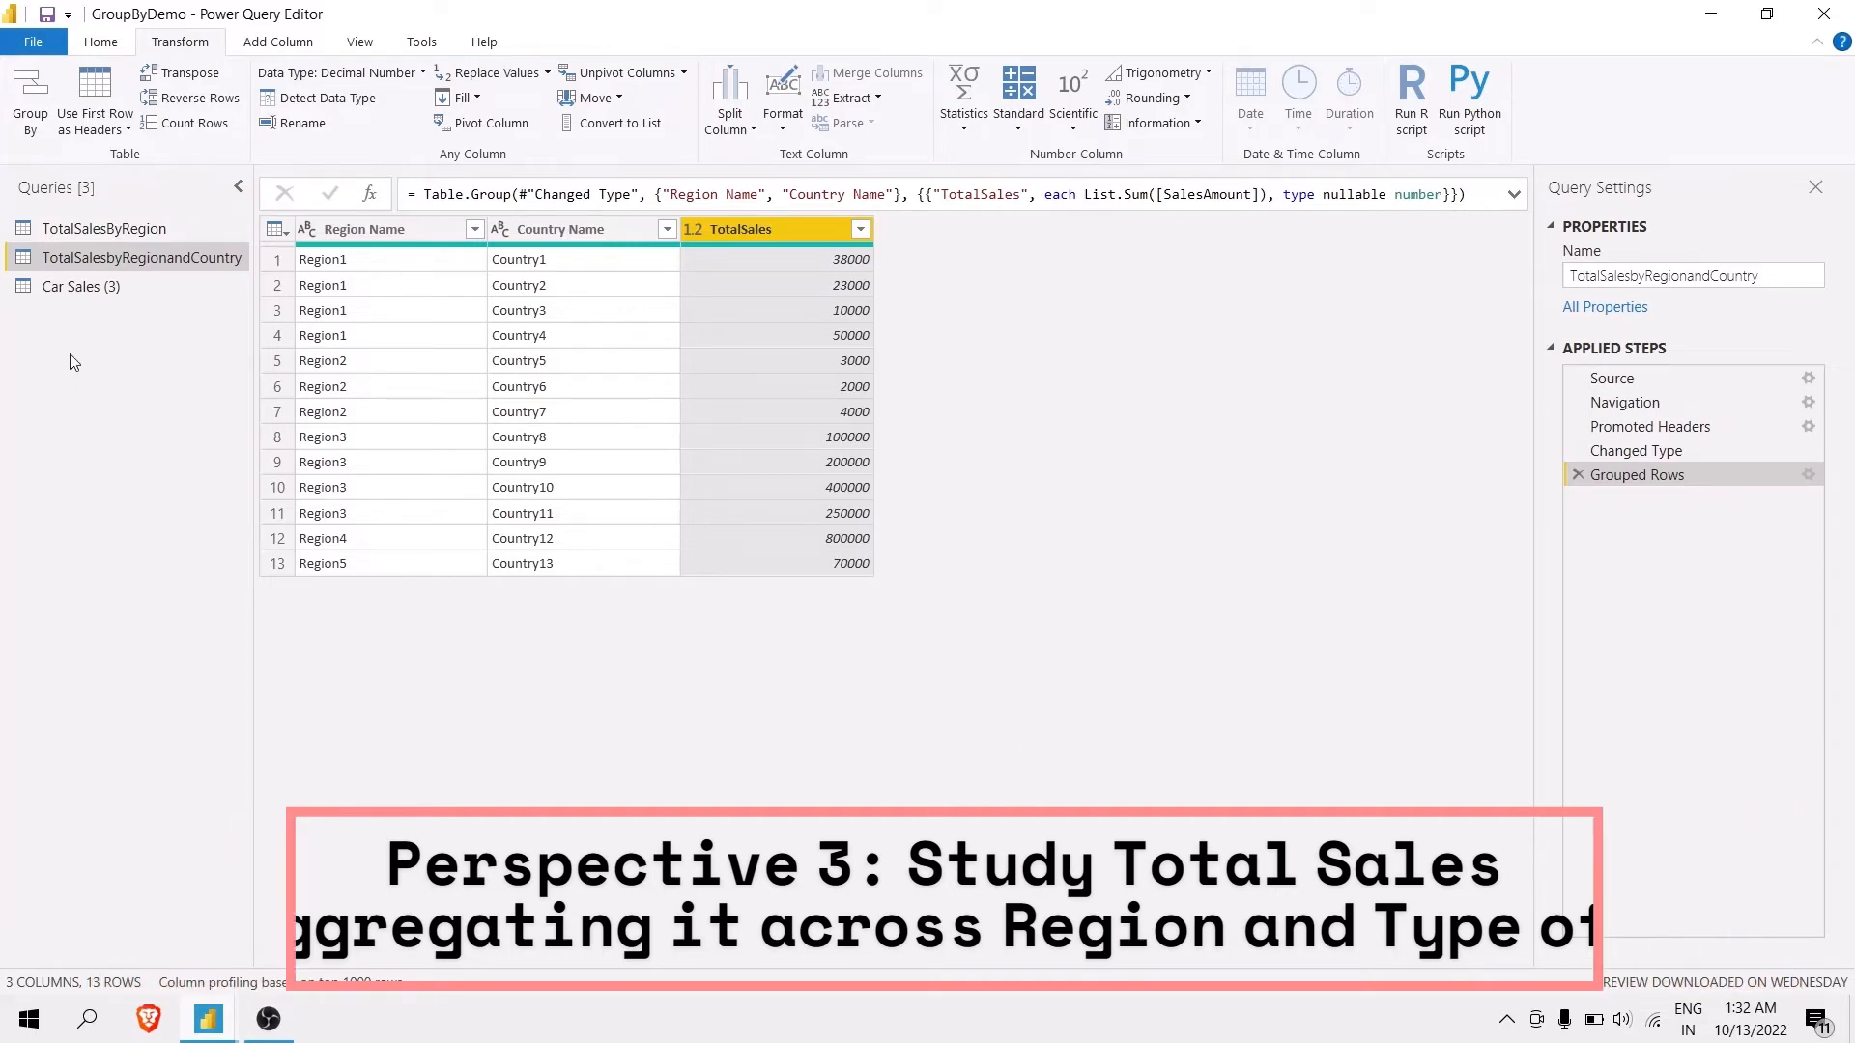
# Start a Group By on the Car Sales (3) query by Region Name and Type of Car, naming the new column TotalSales.
pyautogui.click(89, 288)
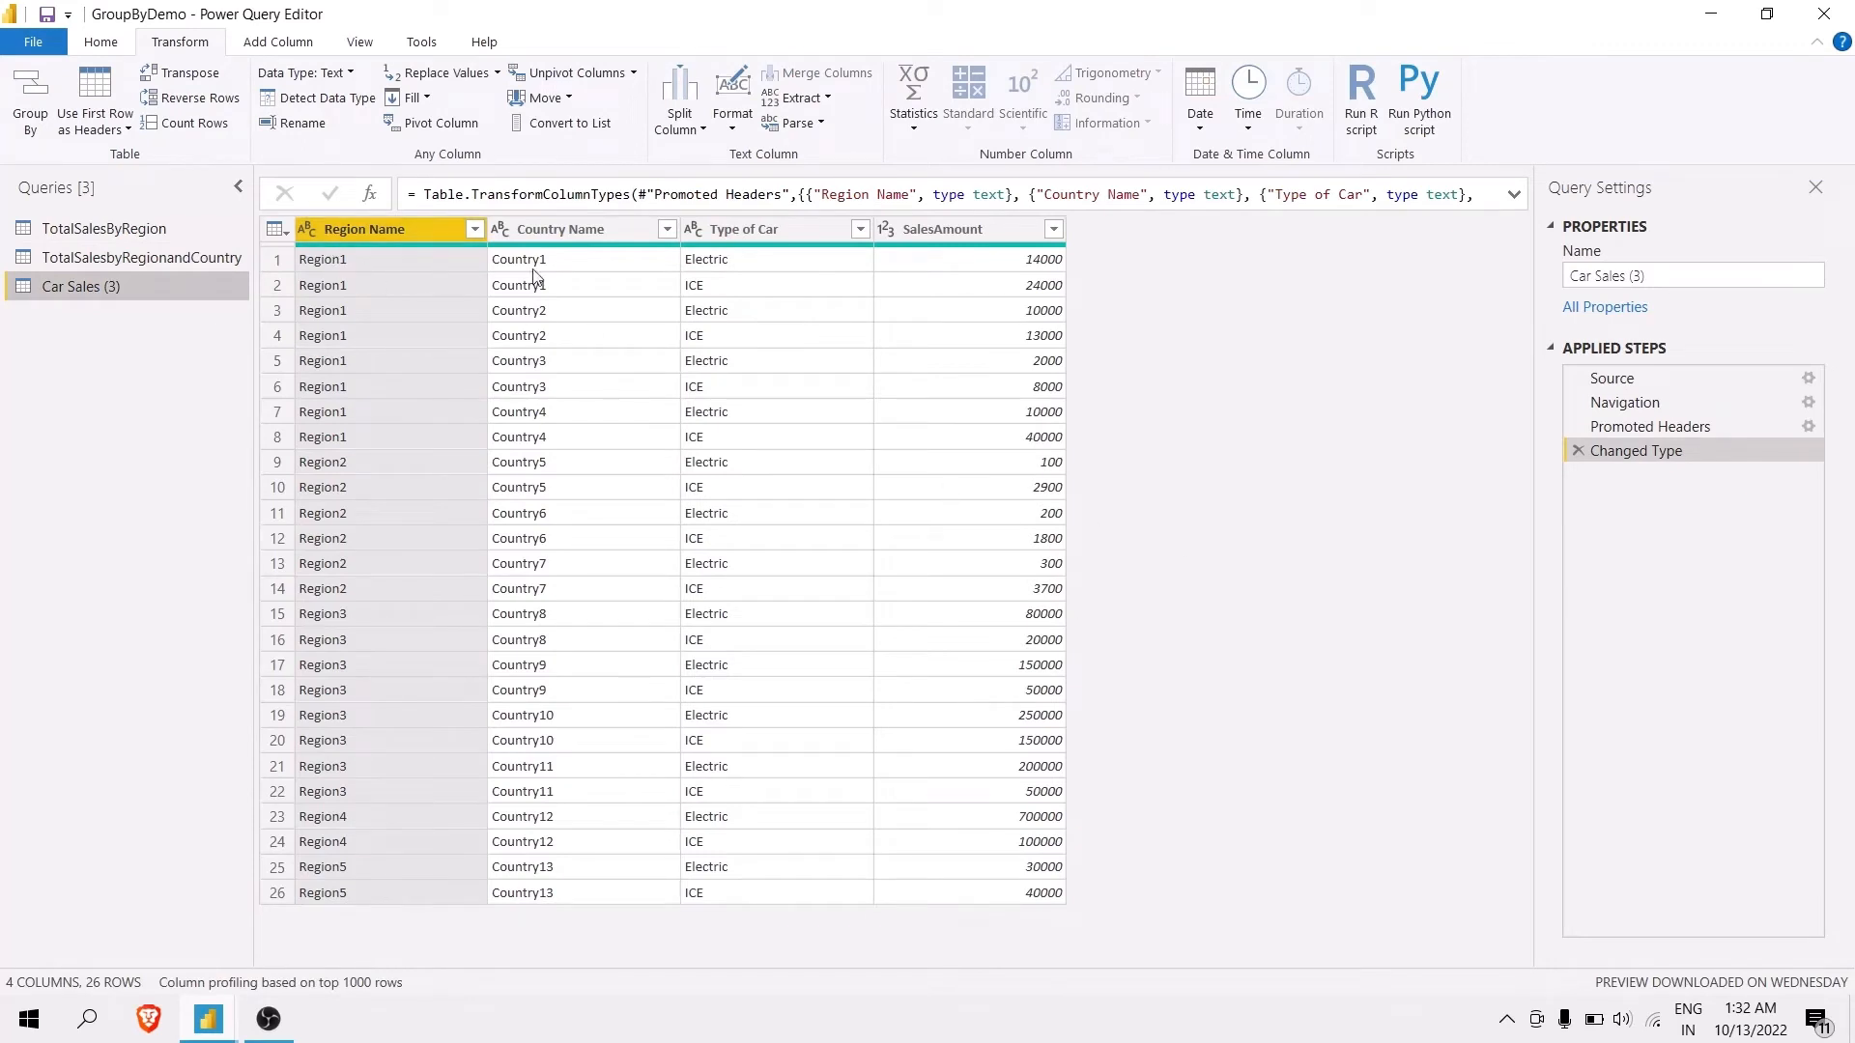
pyautogui.keyDown('ctrl'); pyautogui.click(747, 232); pyautogui.keyUp('ctrl')
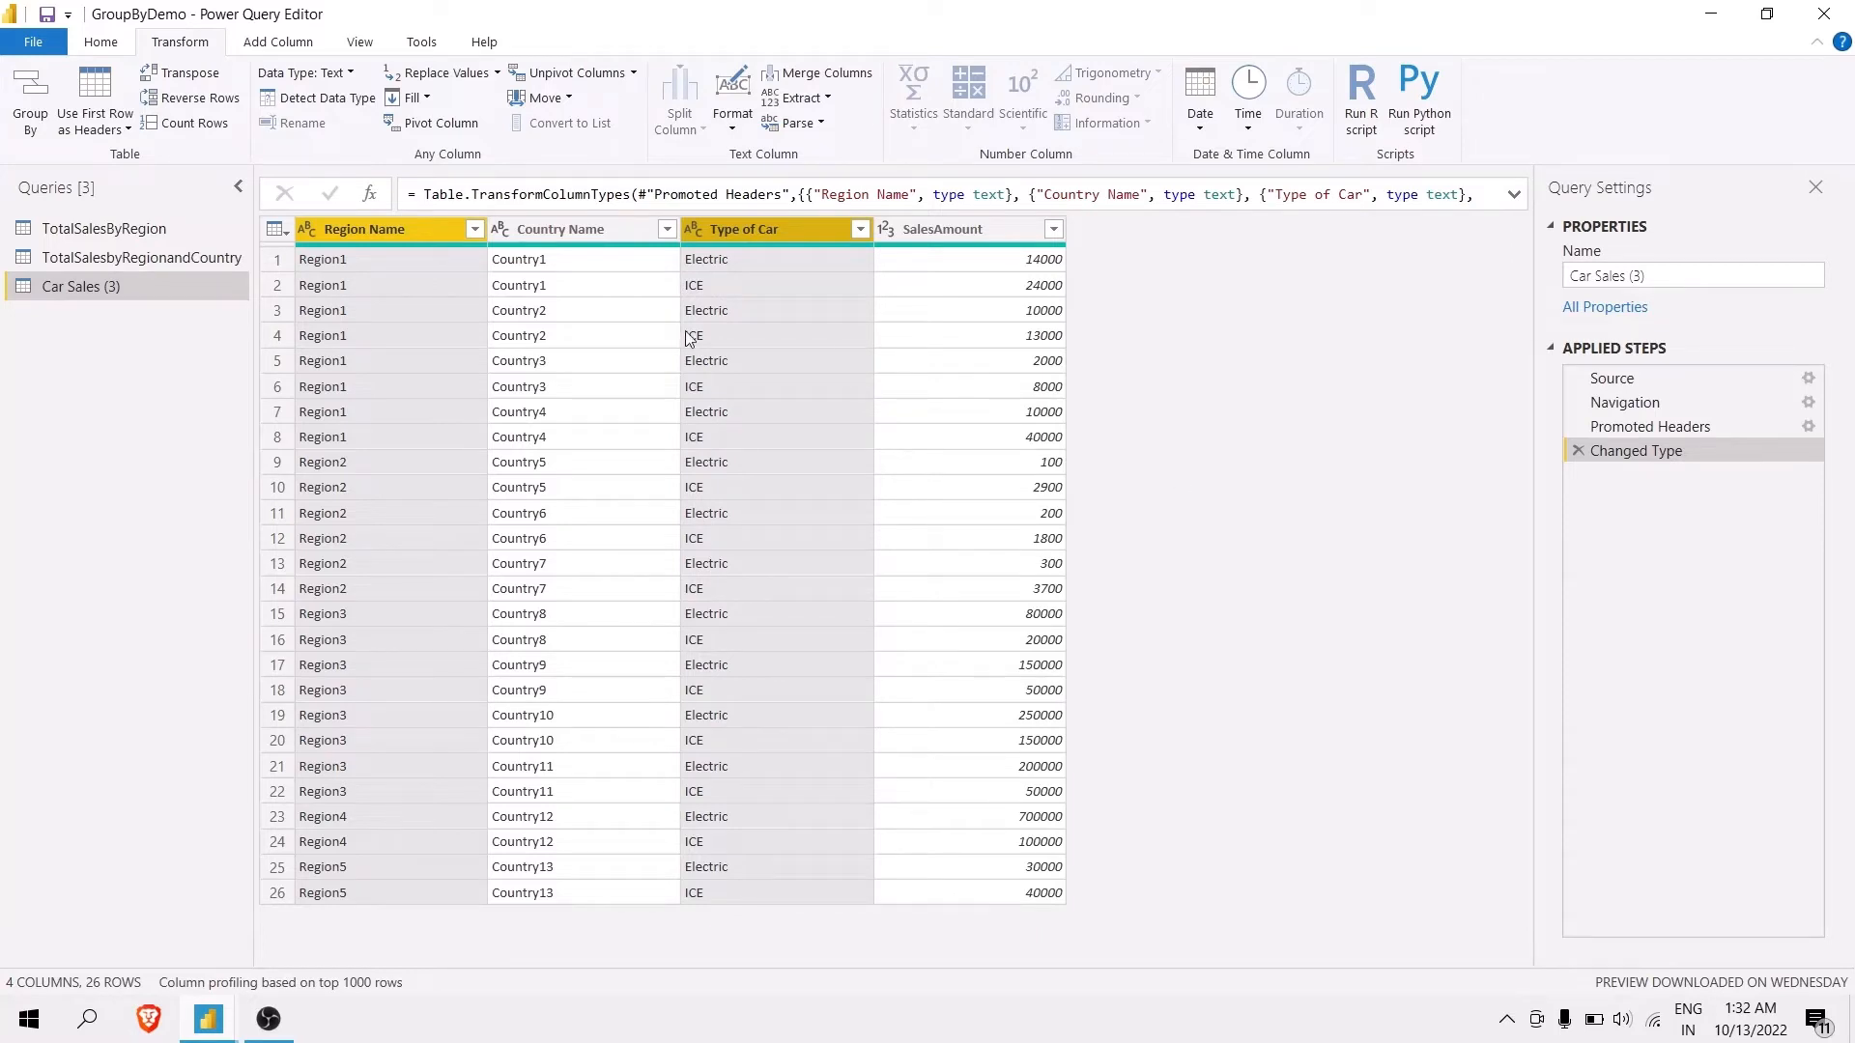
pyautogui.click(30, 97)
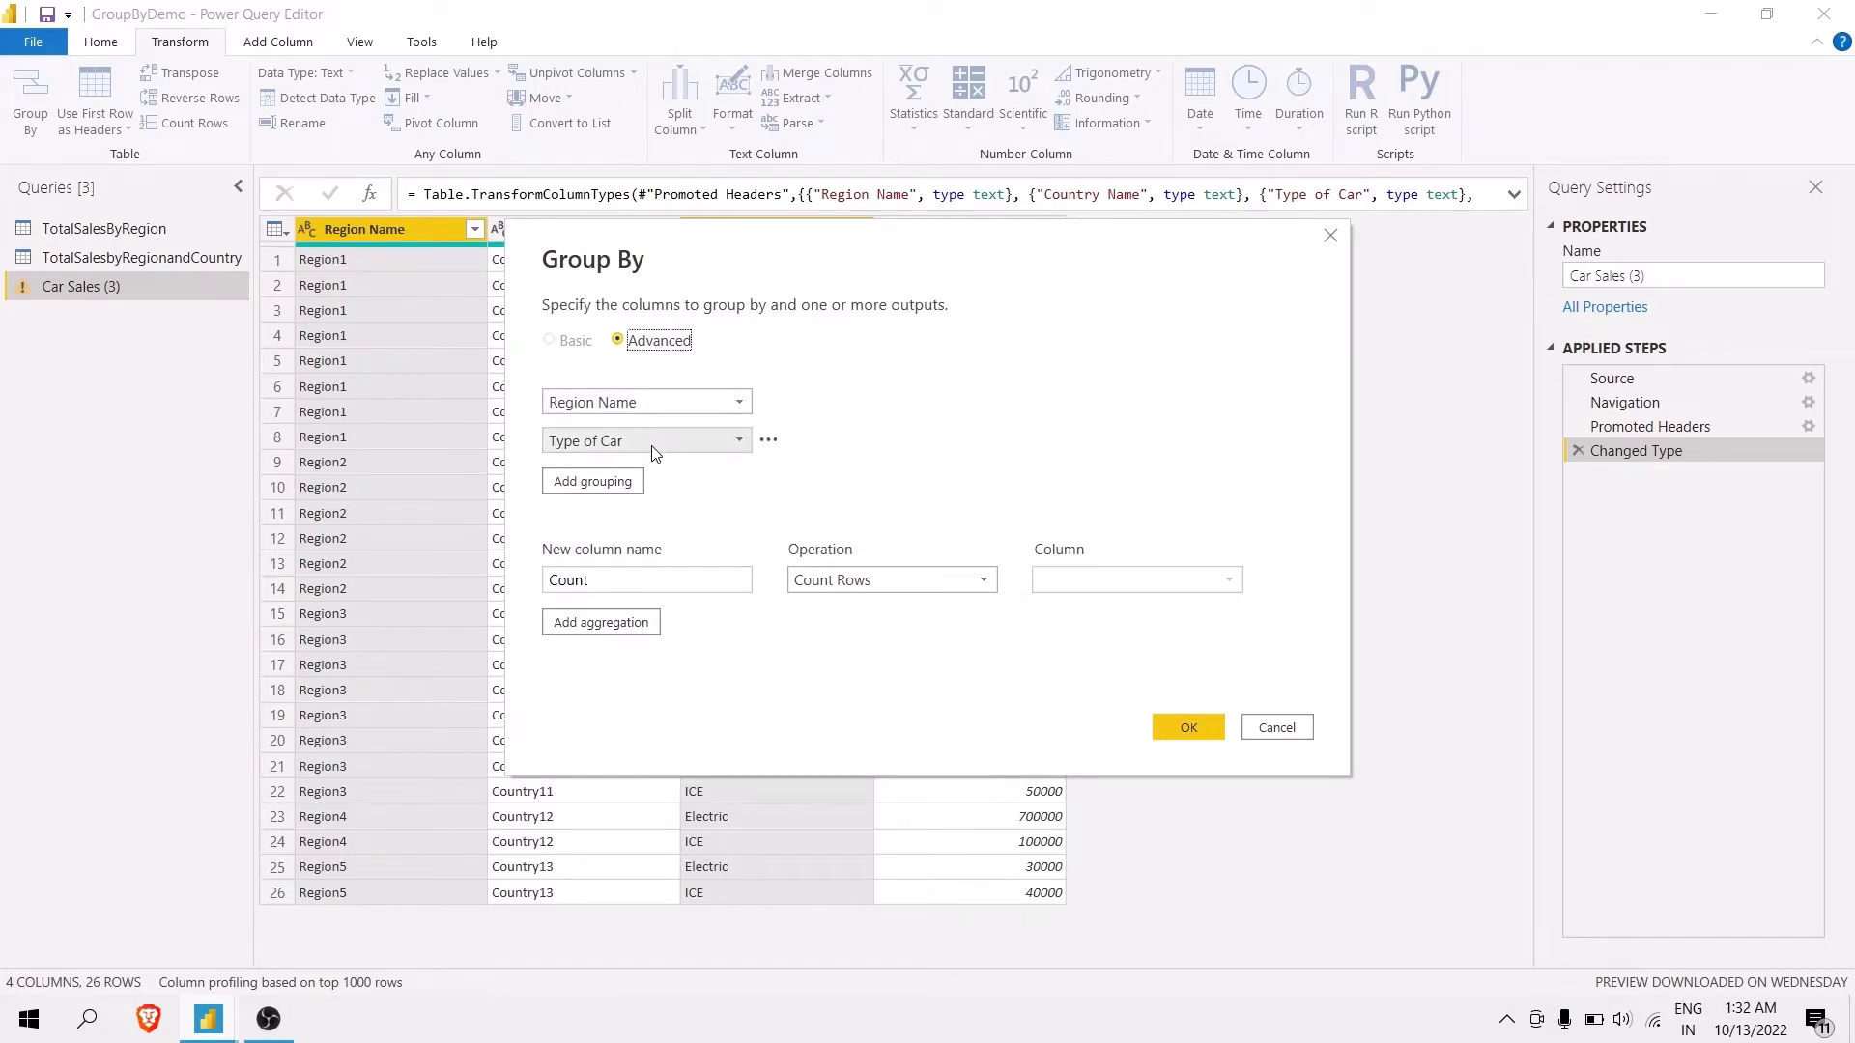
pyautogui.moveTo(619, 580); pyautogui.dragTo(546, 585)
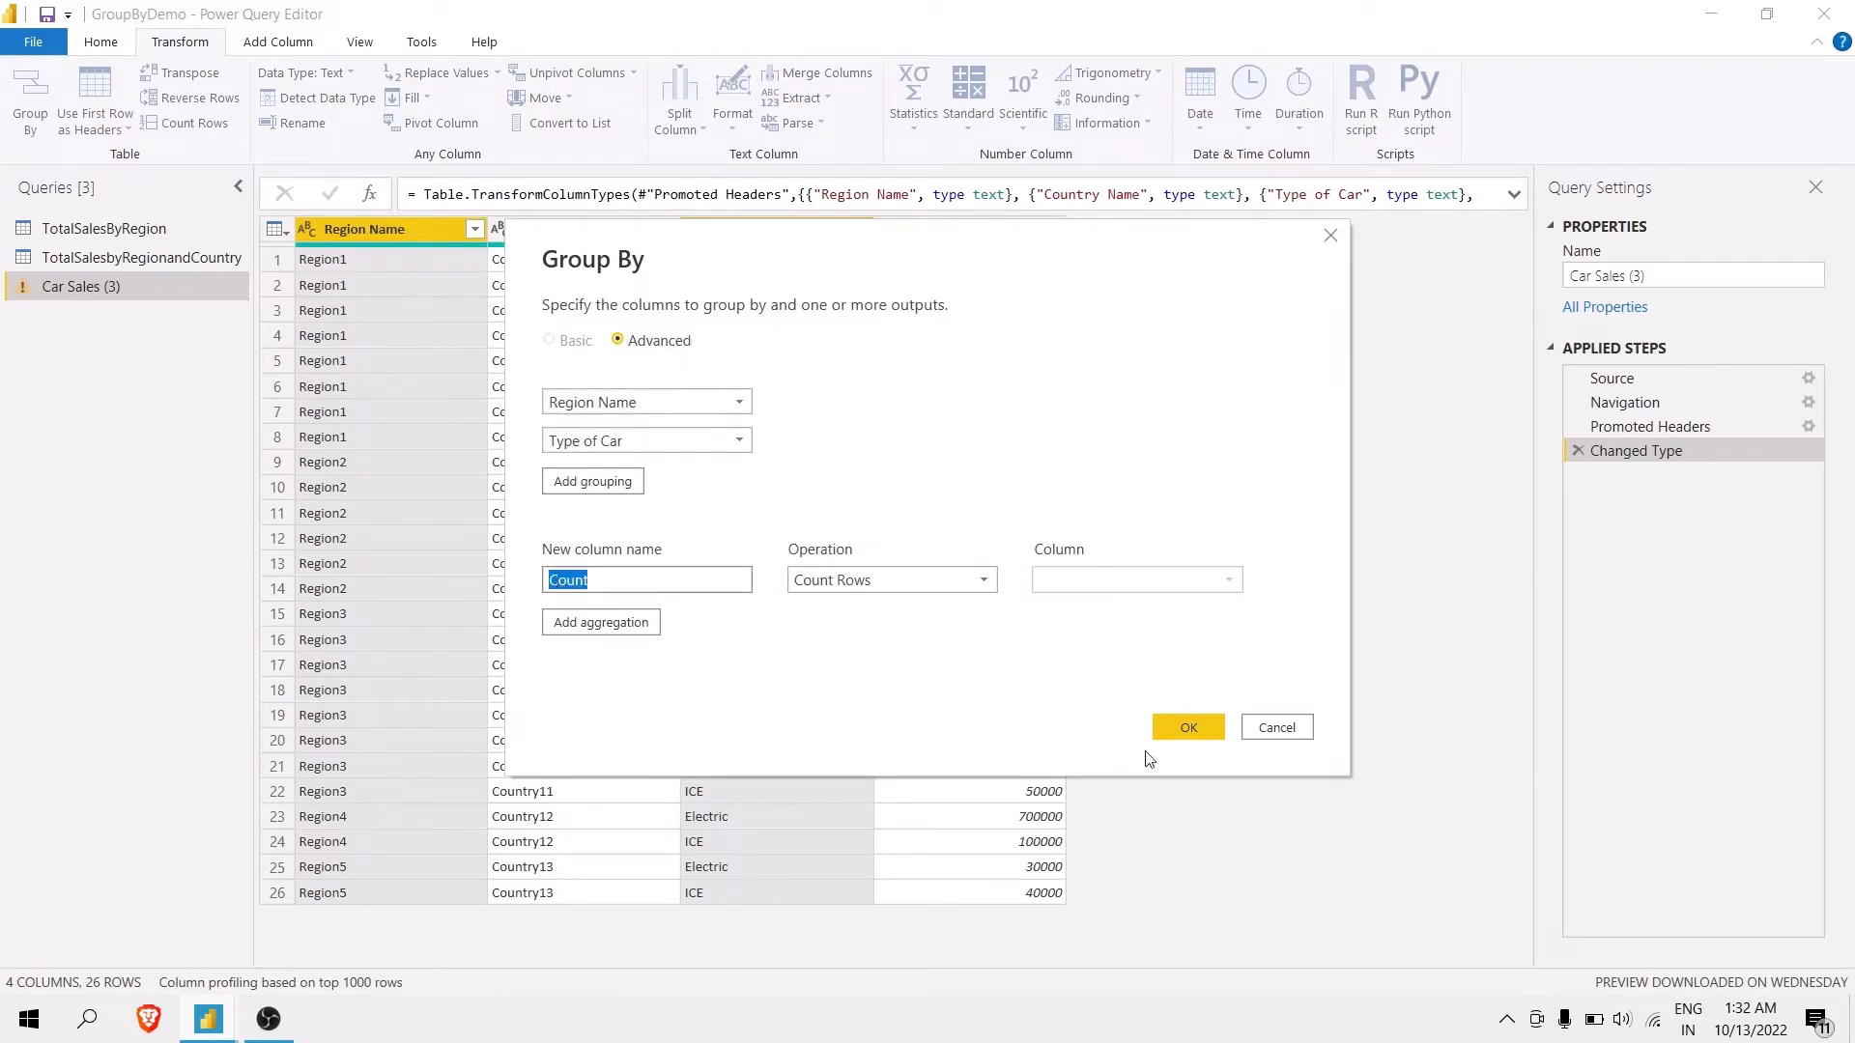
pyautogui.write('TotalSales')
# Set the TotalSales aggregation to Sum of the SalesAmount column and apply the grouping.
pyautogui.click(897, 582)
pyautogui.click(874, 606)
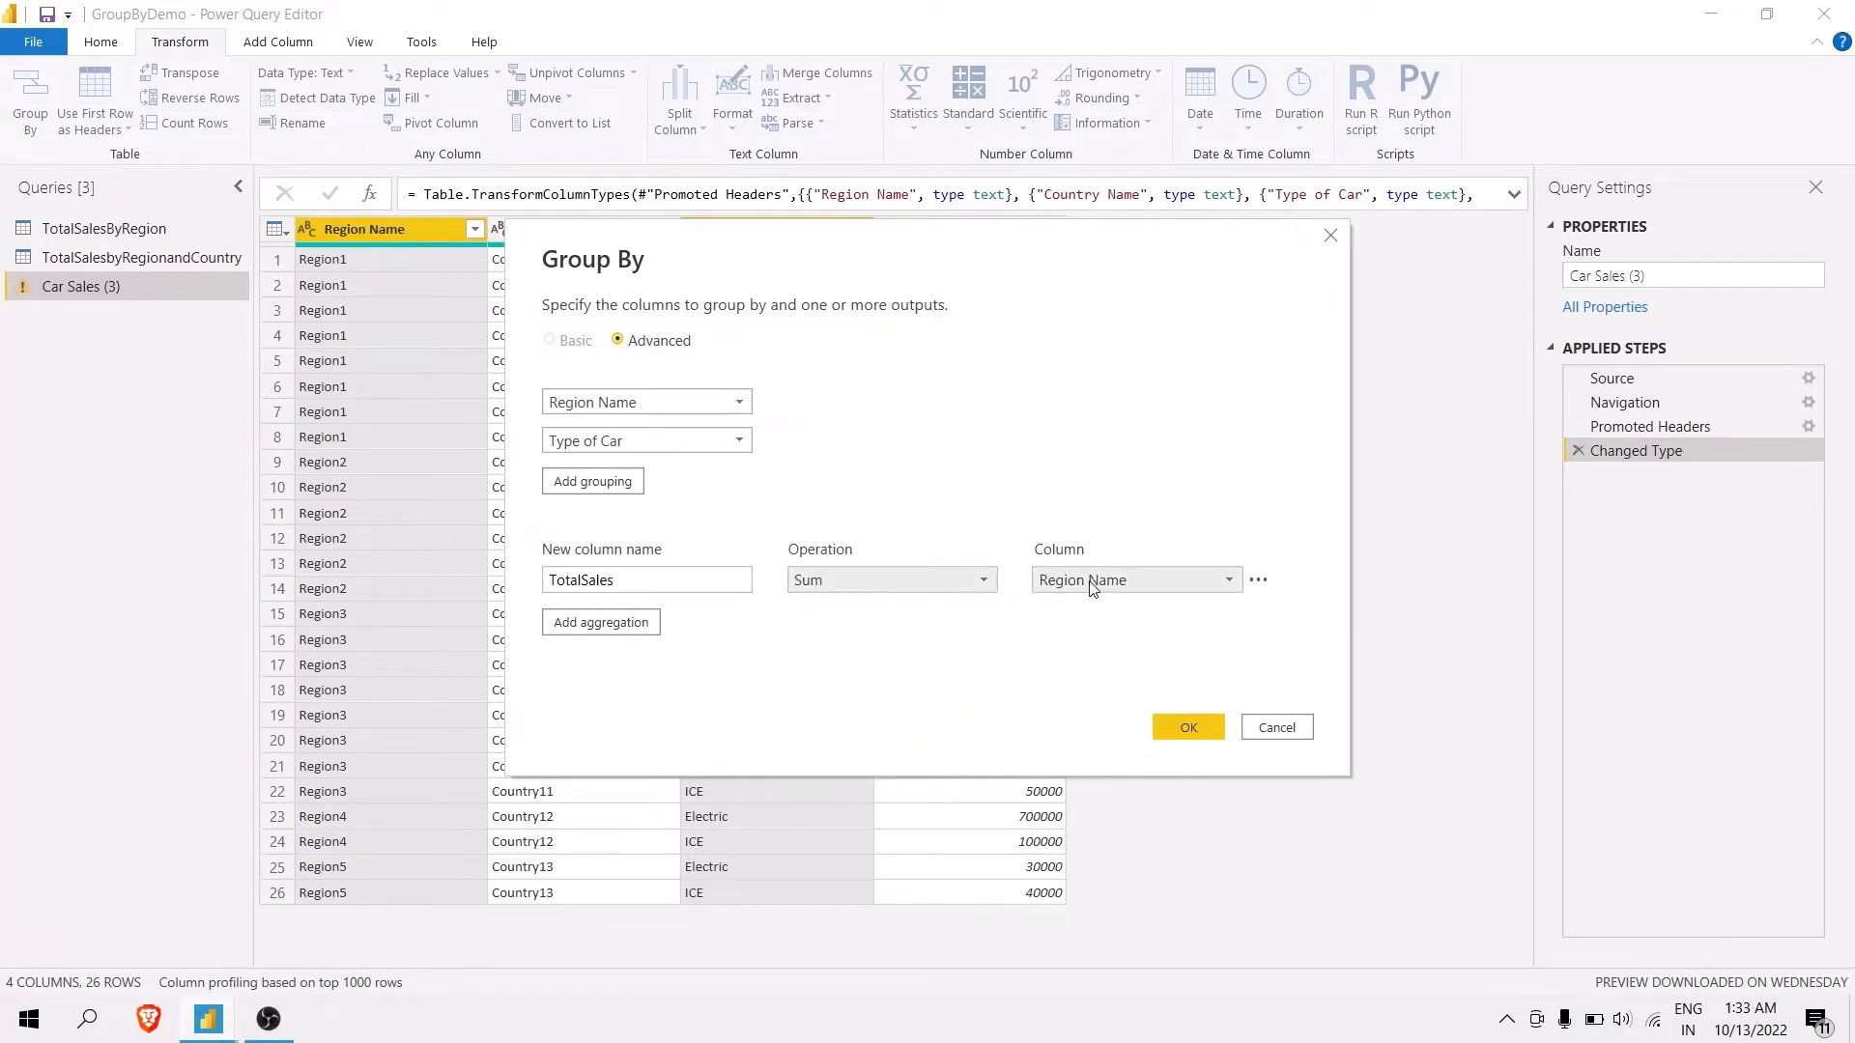
pyautogui.click(964, 585)
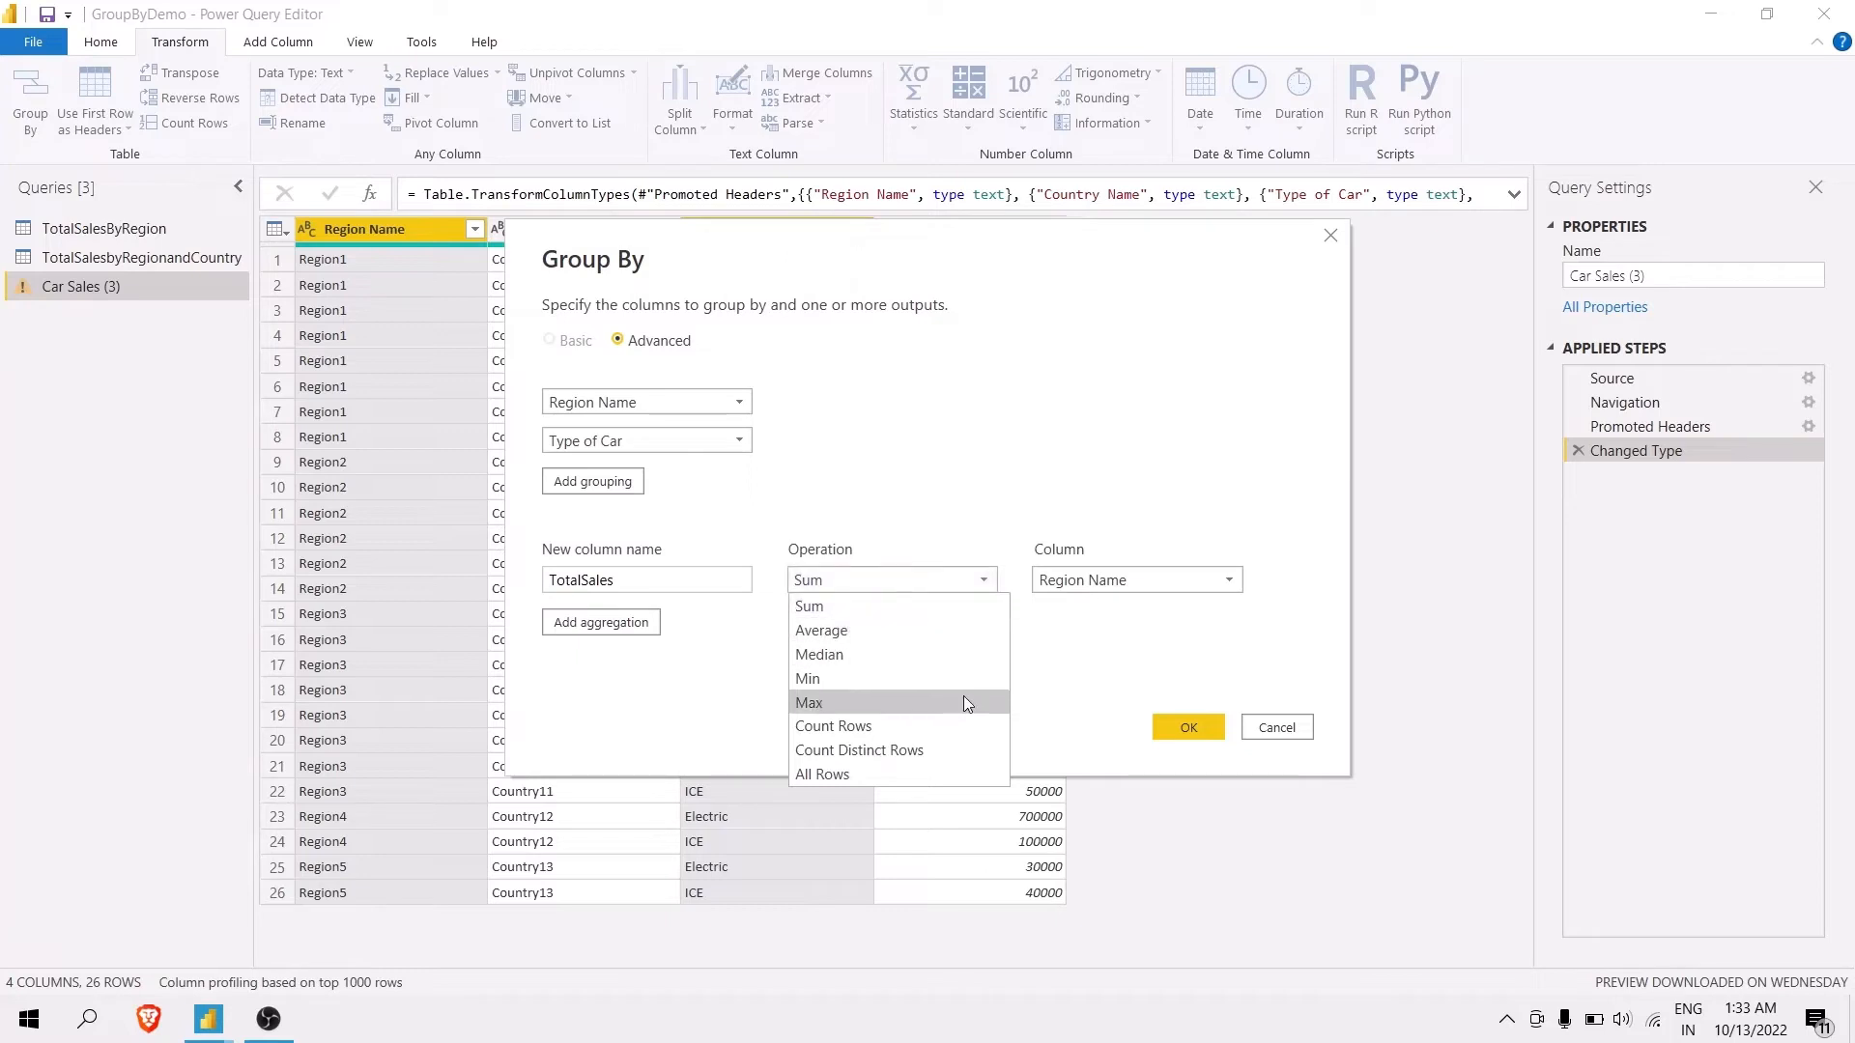
pyautogui.click(954, 580)
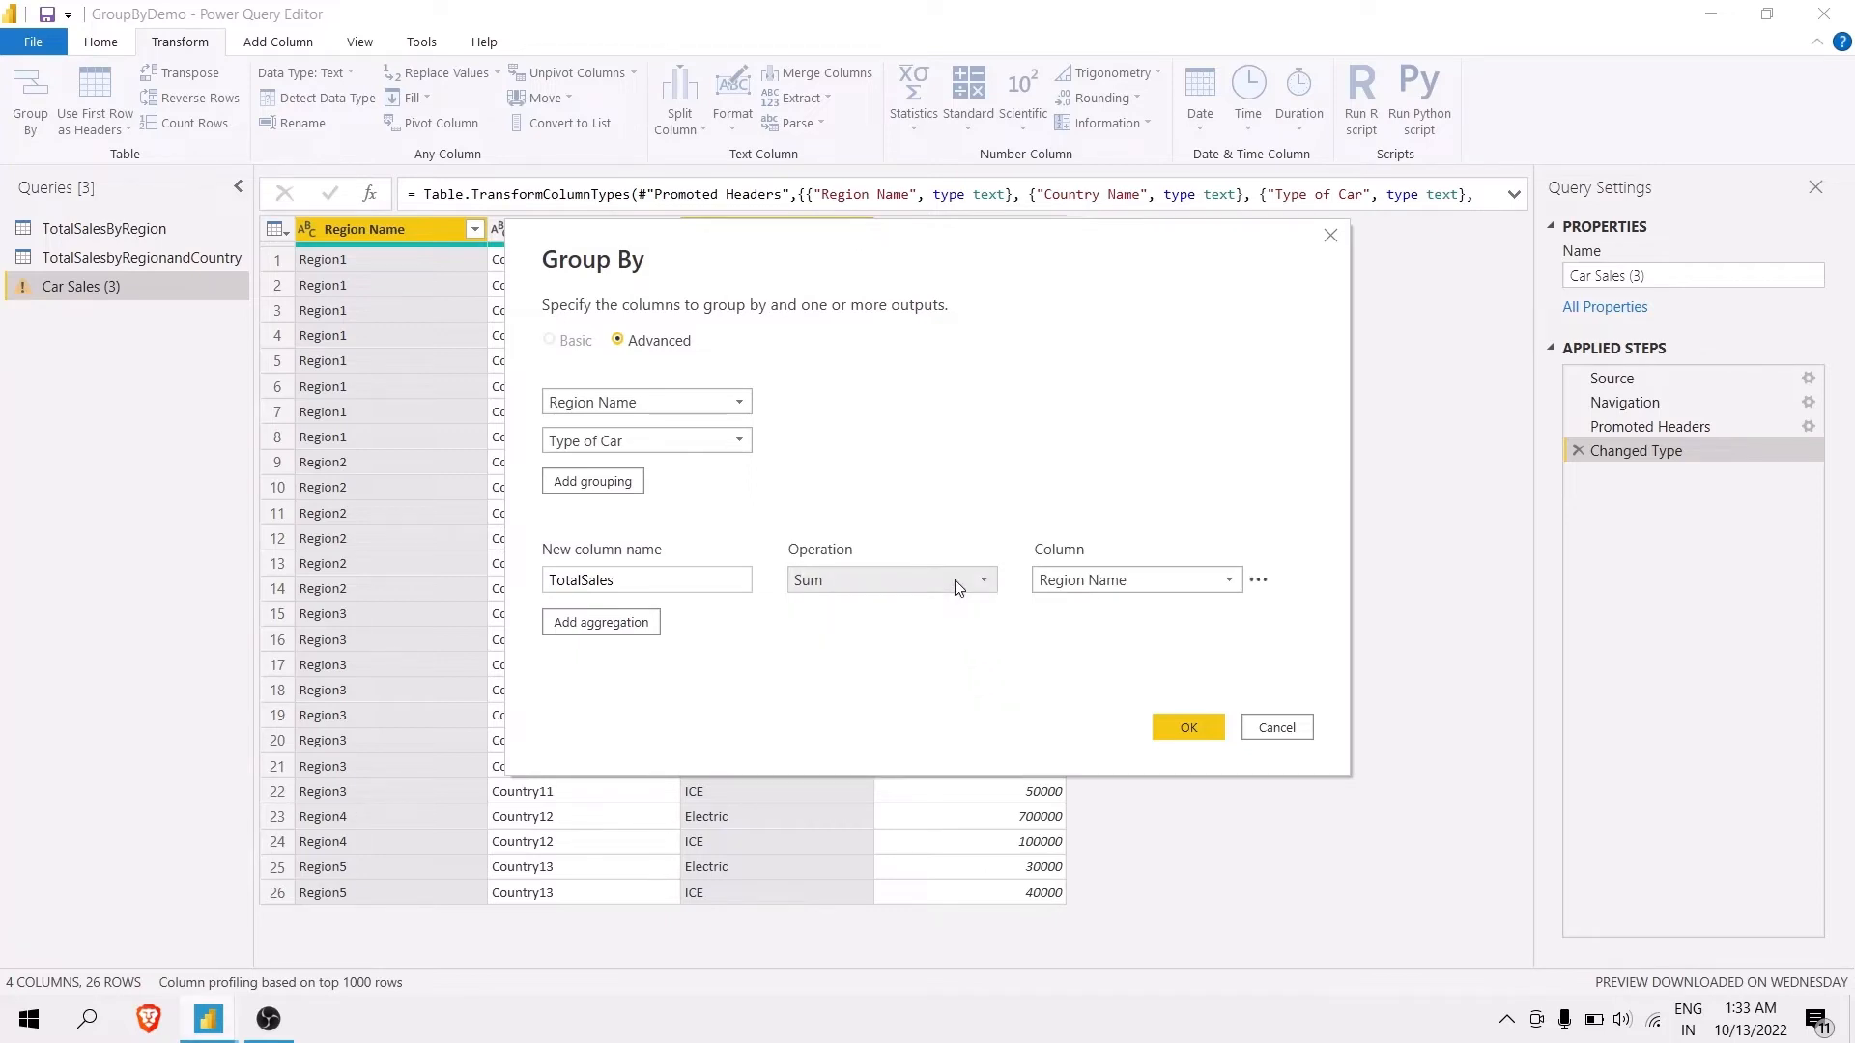
pyautogui.click(1098, 582)
pyautogui.click(1087, 684)
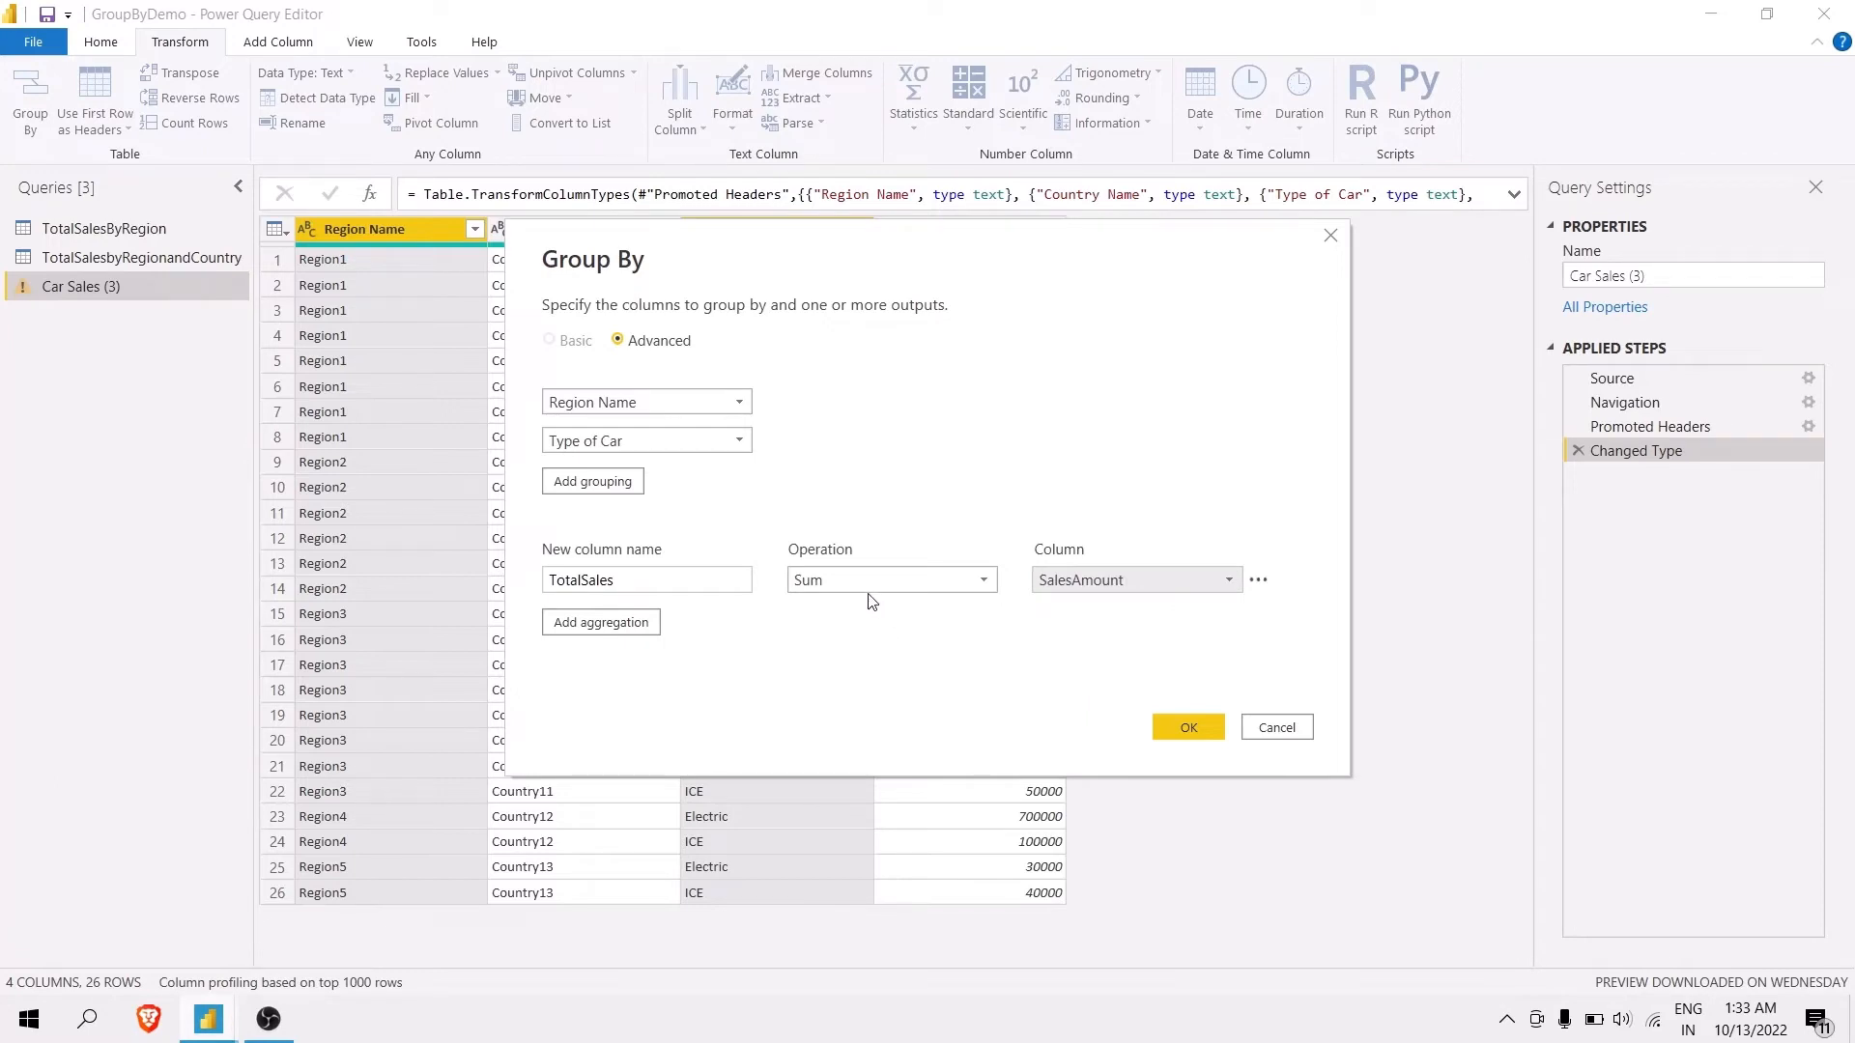
pyautogui.click(982, 580)
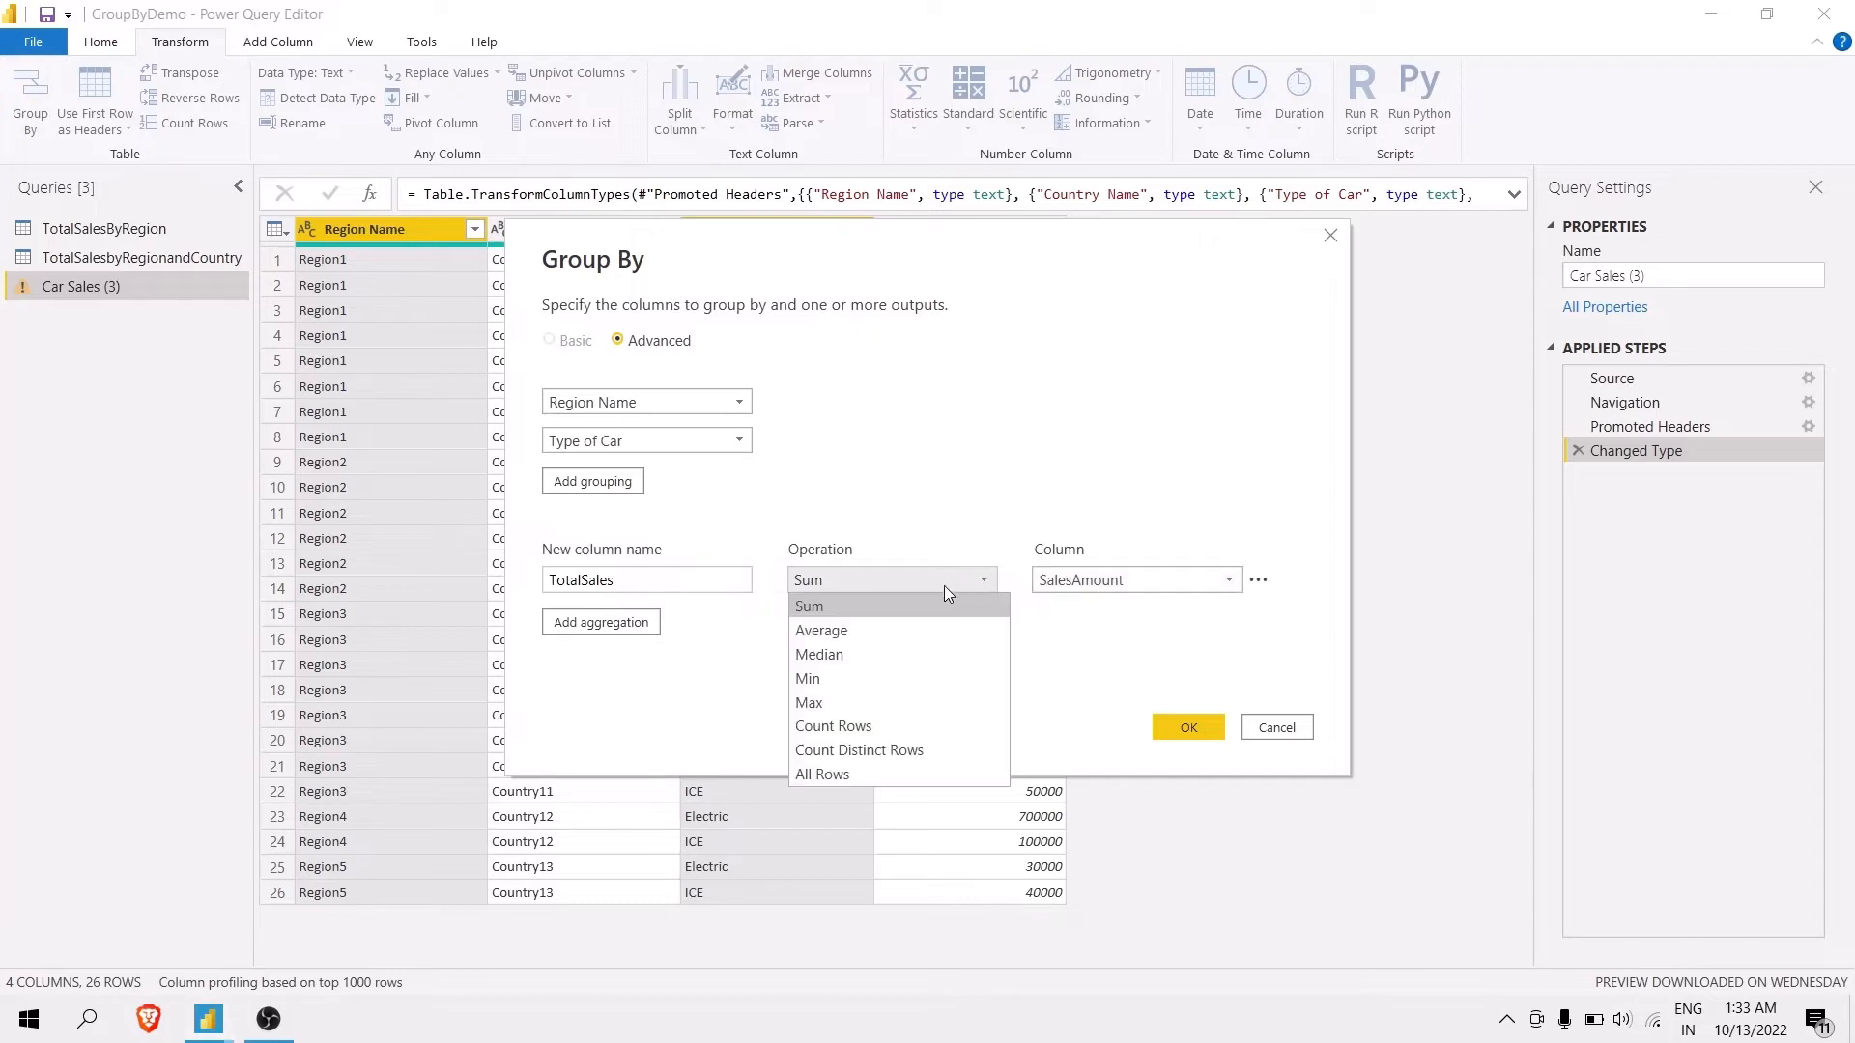
pyautogui.click(893, 601)
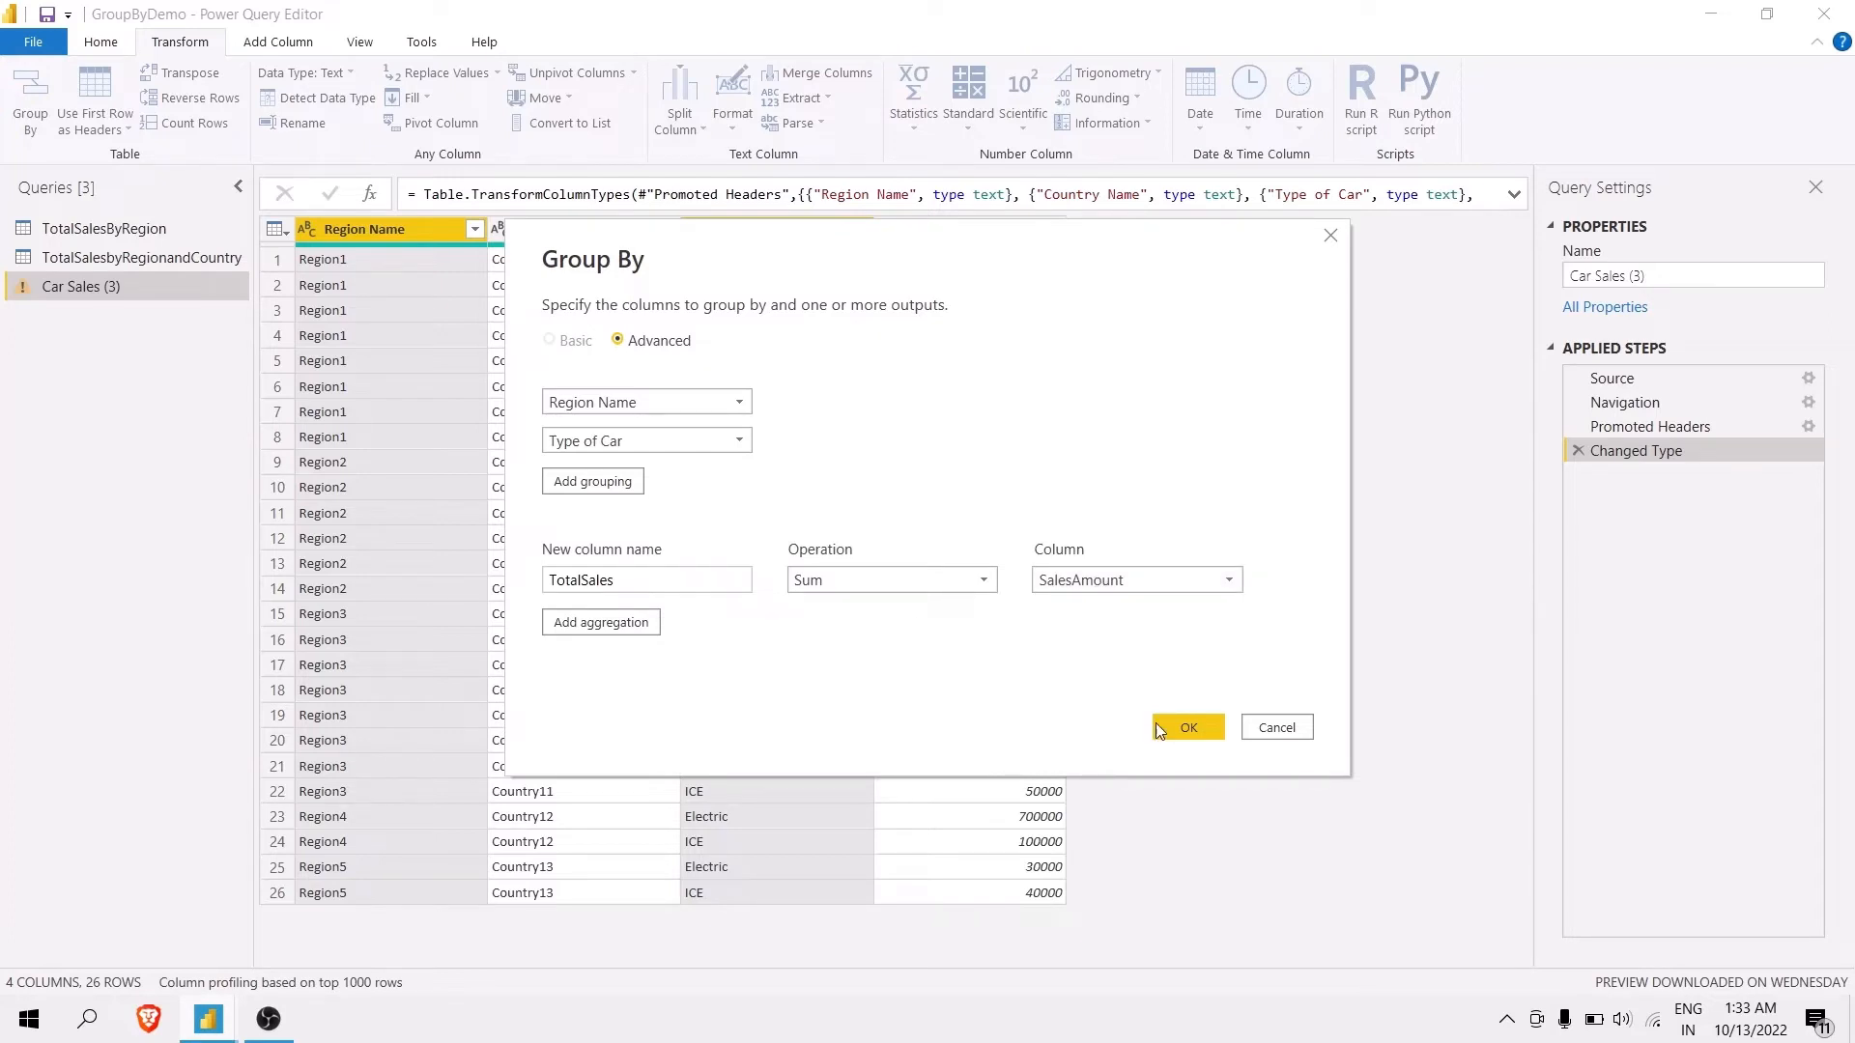
pyautogui.click(1208, 731)
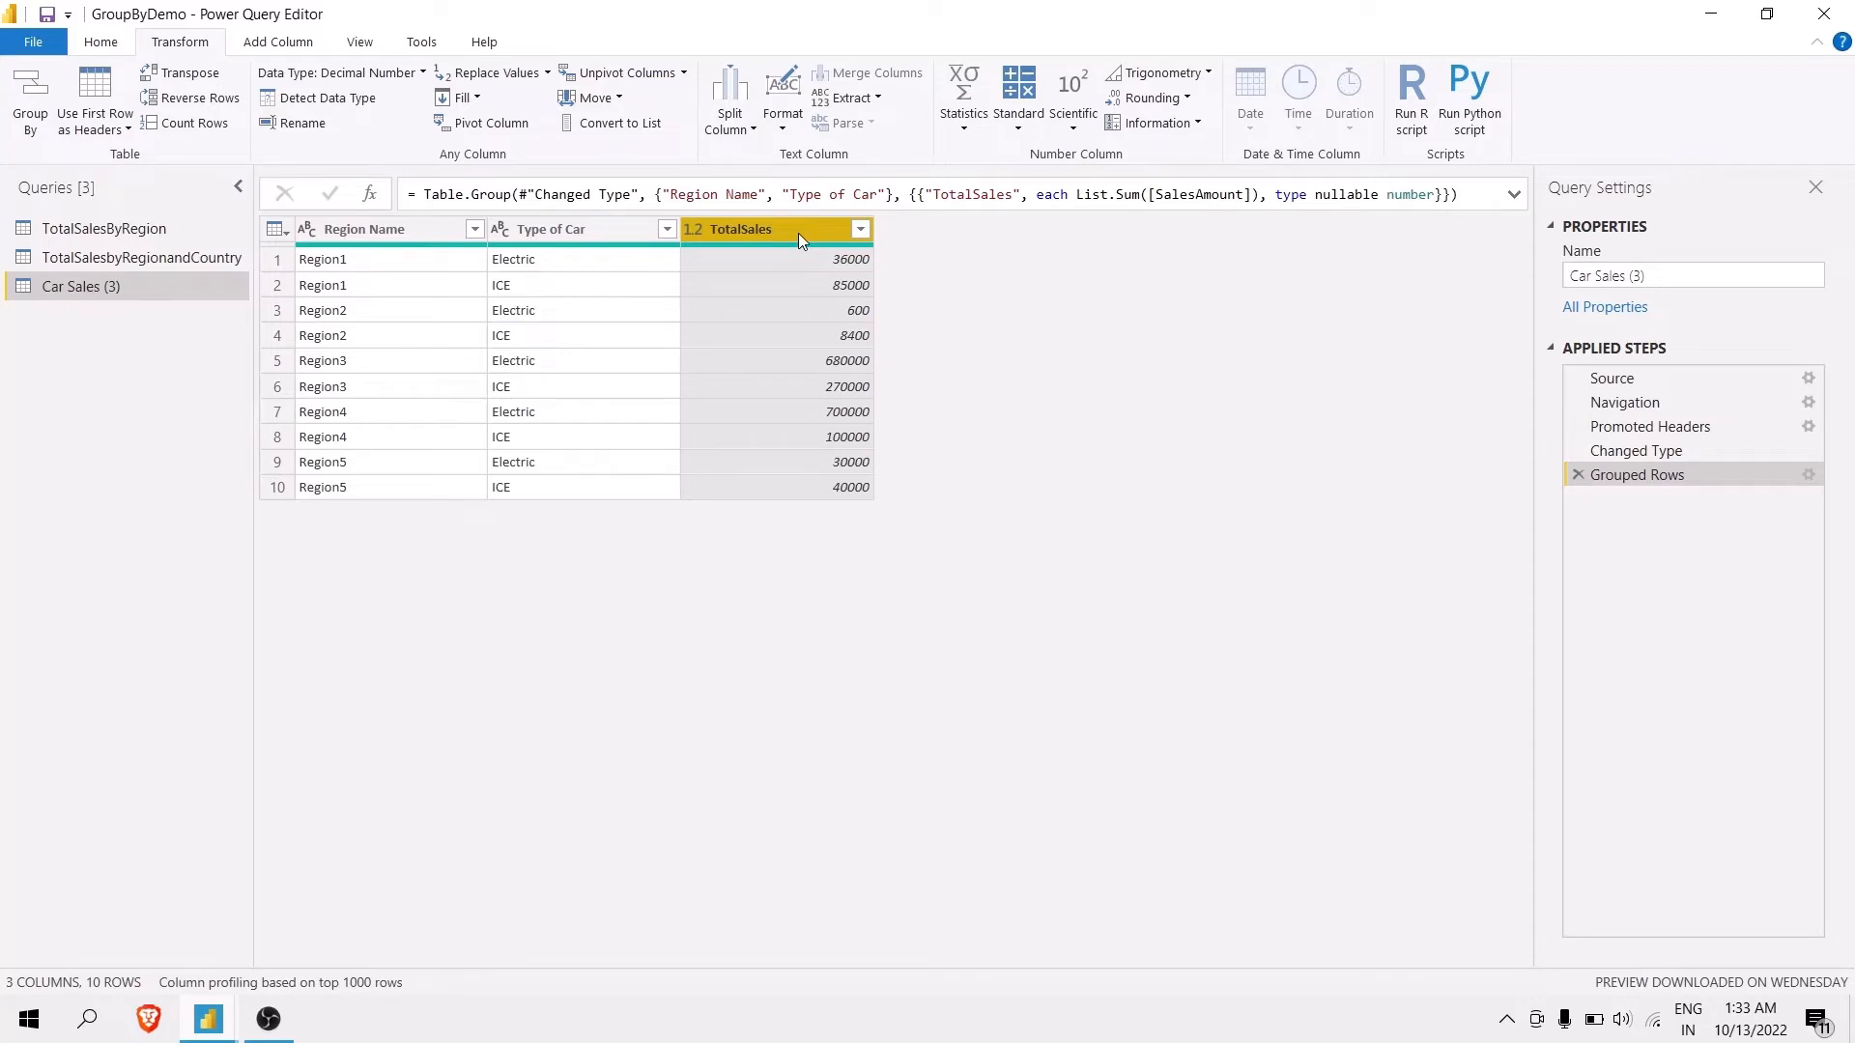
# Rename the grouped Car Sales (3) query as TotalSalesbyRegionandType.
pyautogui.click(577, 226)
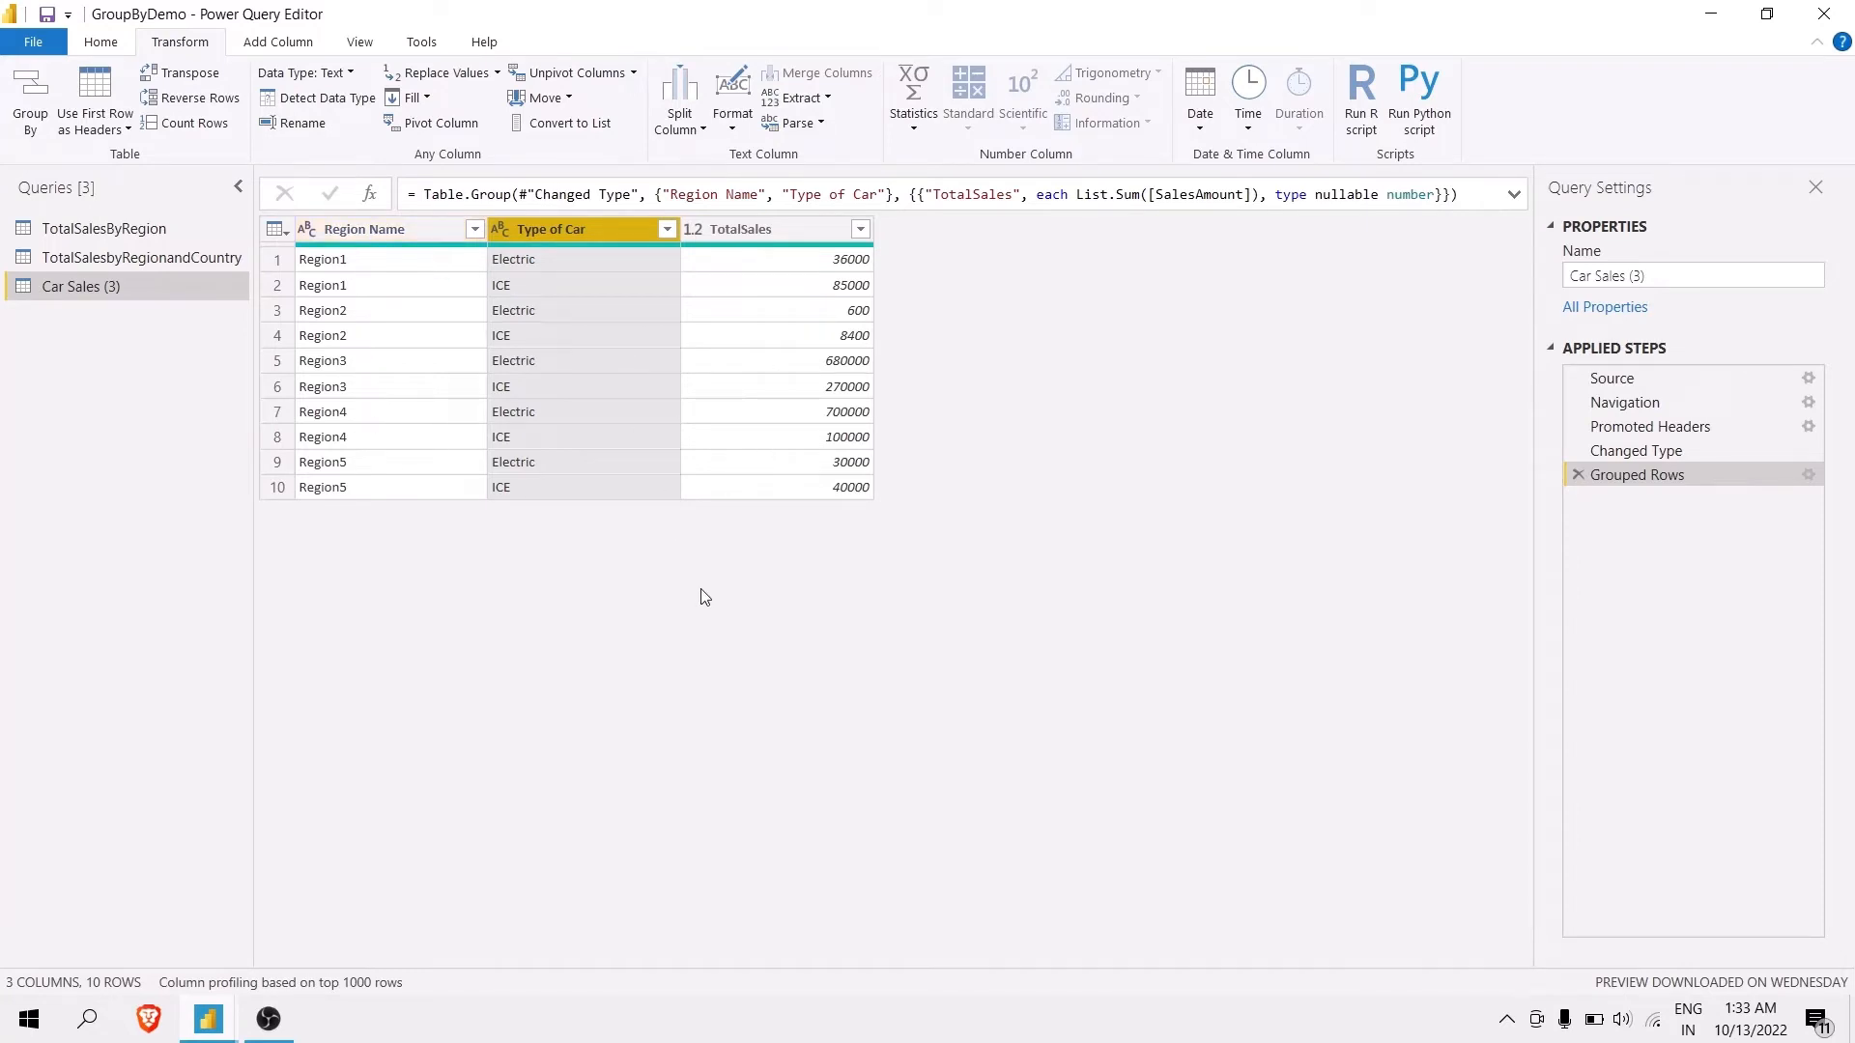
pyautogui.click(1628, 276)
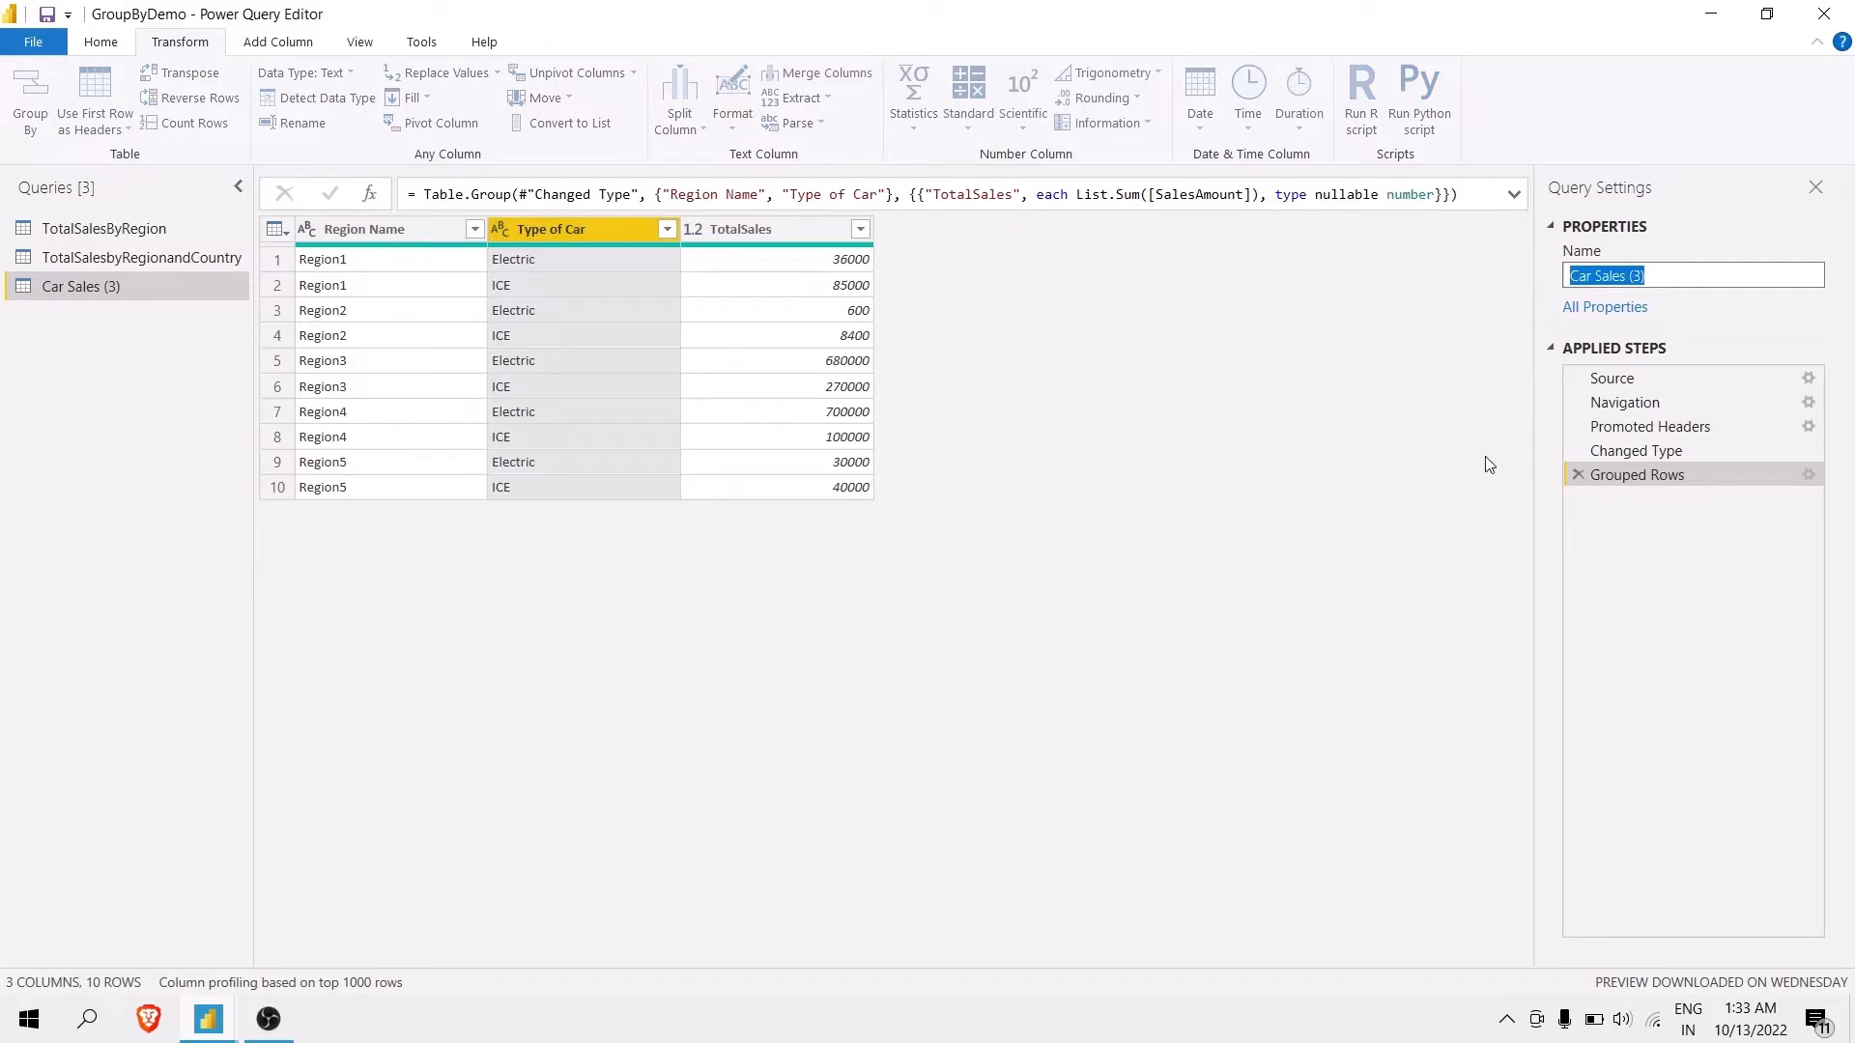
pyautogui.write('TotalSalesbyRegiona')
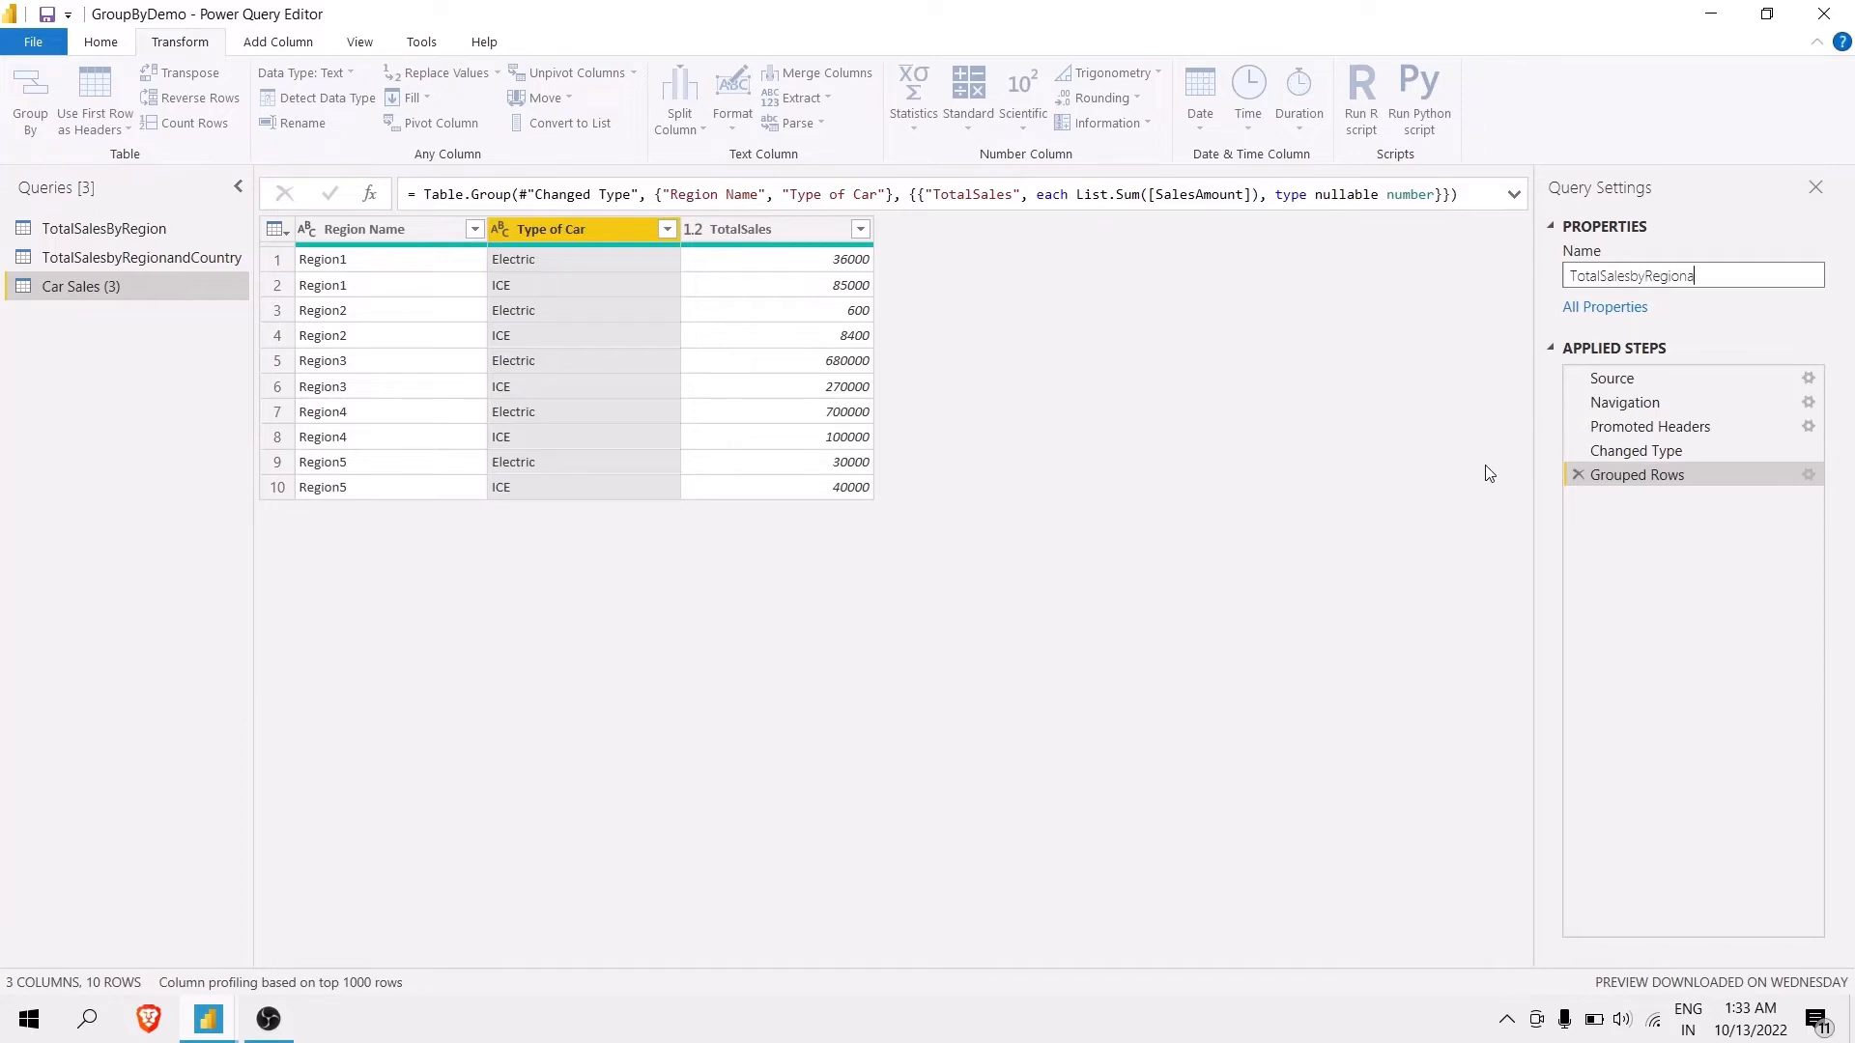
pyautogui.write('ndType')
pyautogui.press('Return')
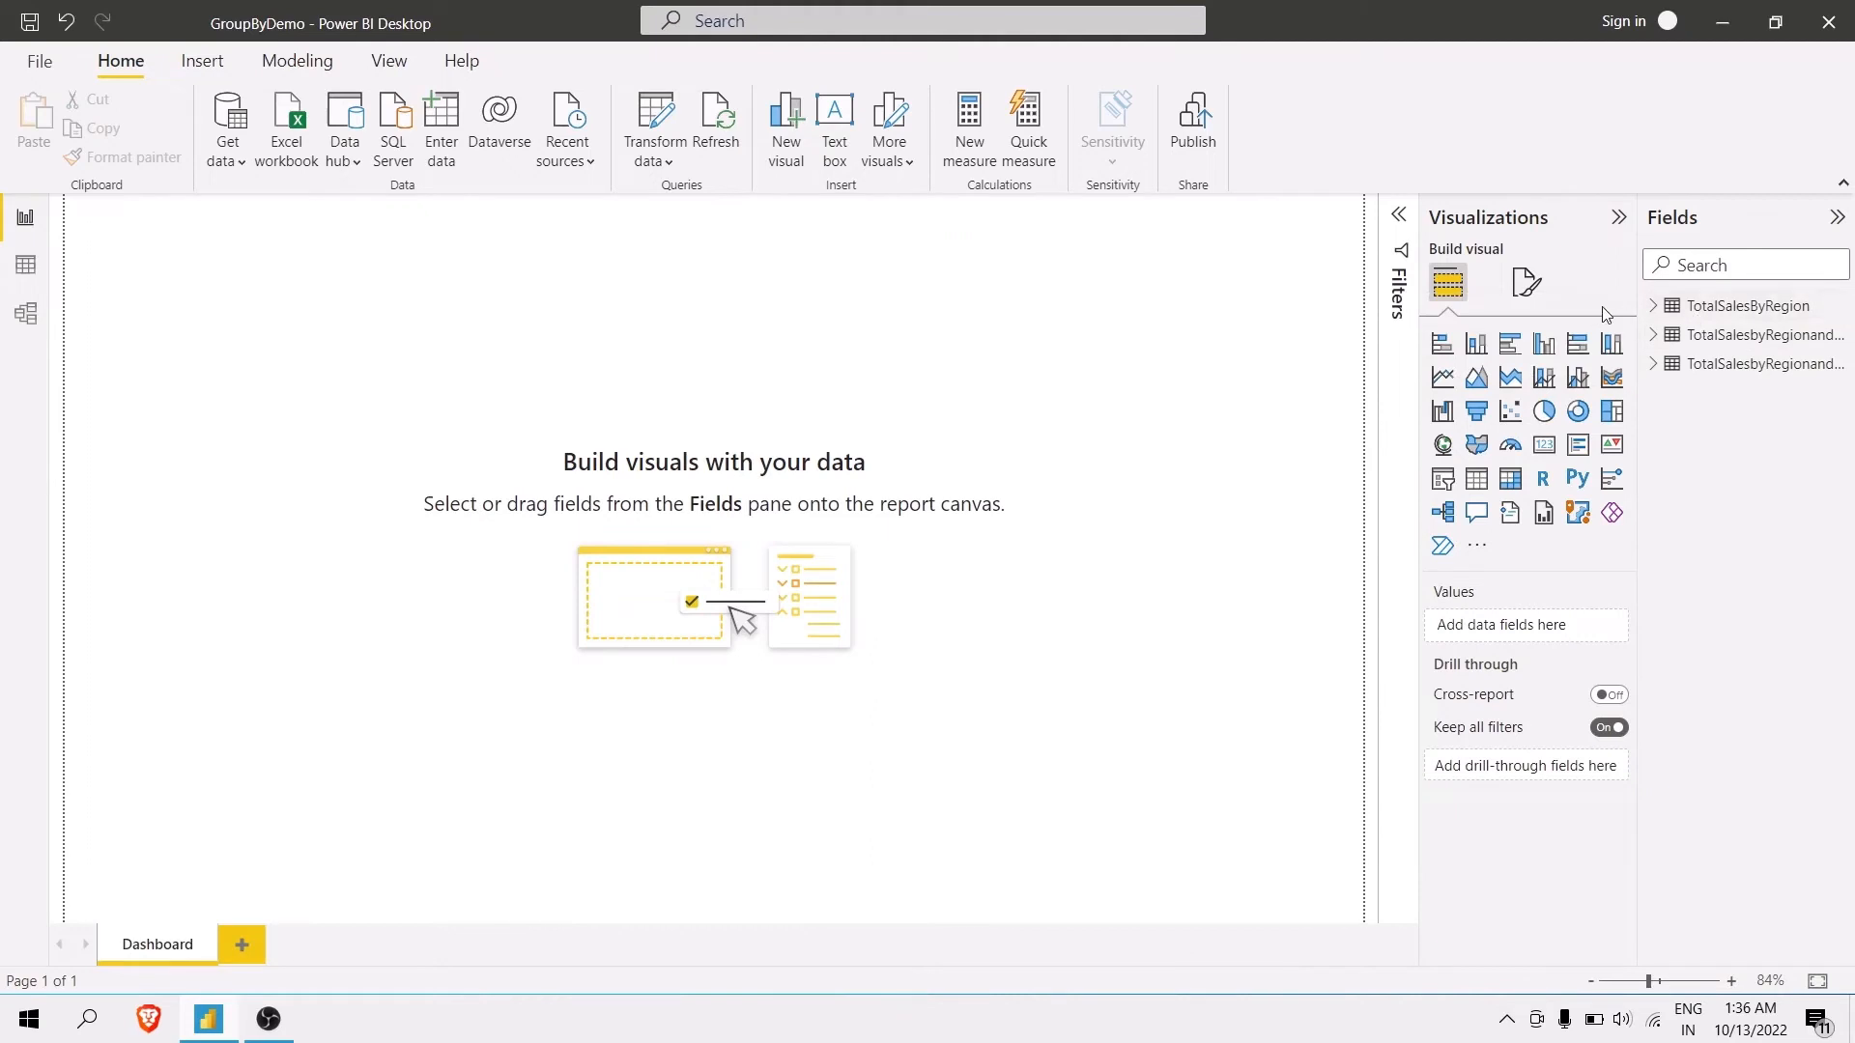
# Add an enlarged donut chart to the Dashboard page with Region Name as legend and TotalSalesByRegion as values.
pyautogui.moveTo(1638, 309); pyautogui.dragTo(1431, 307)
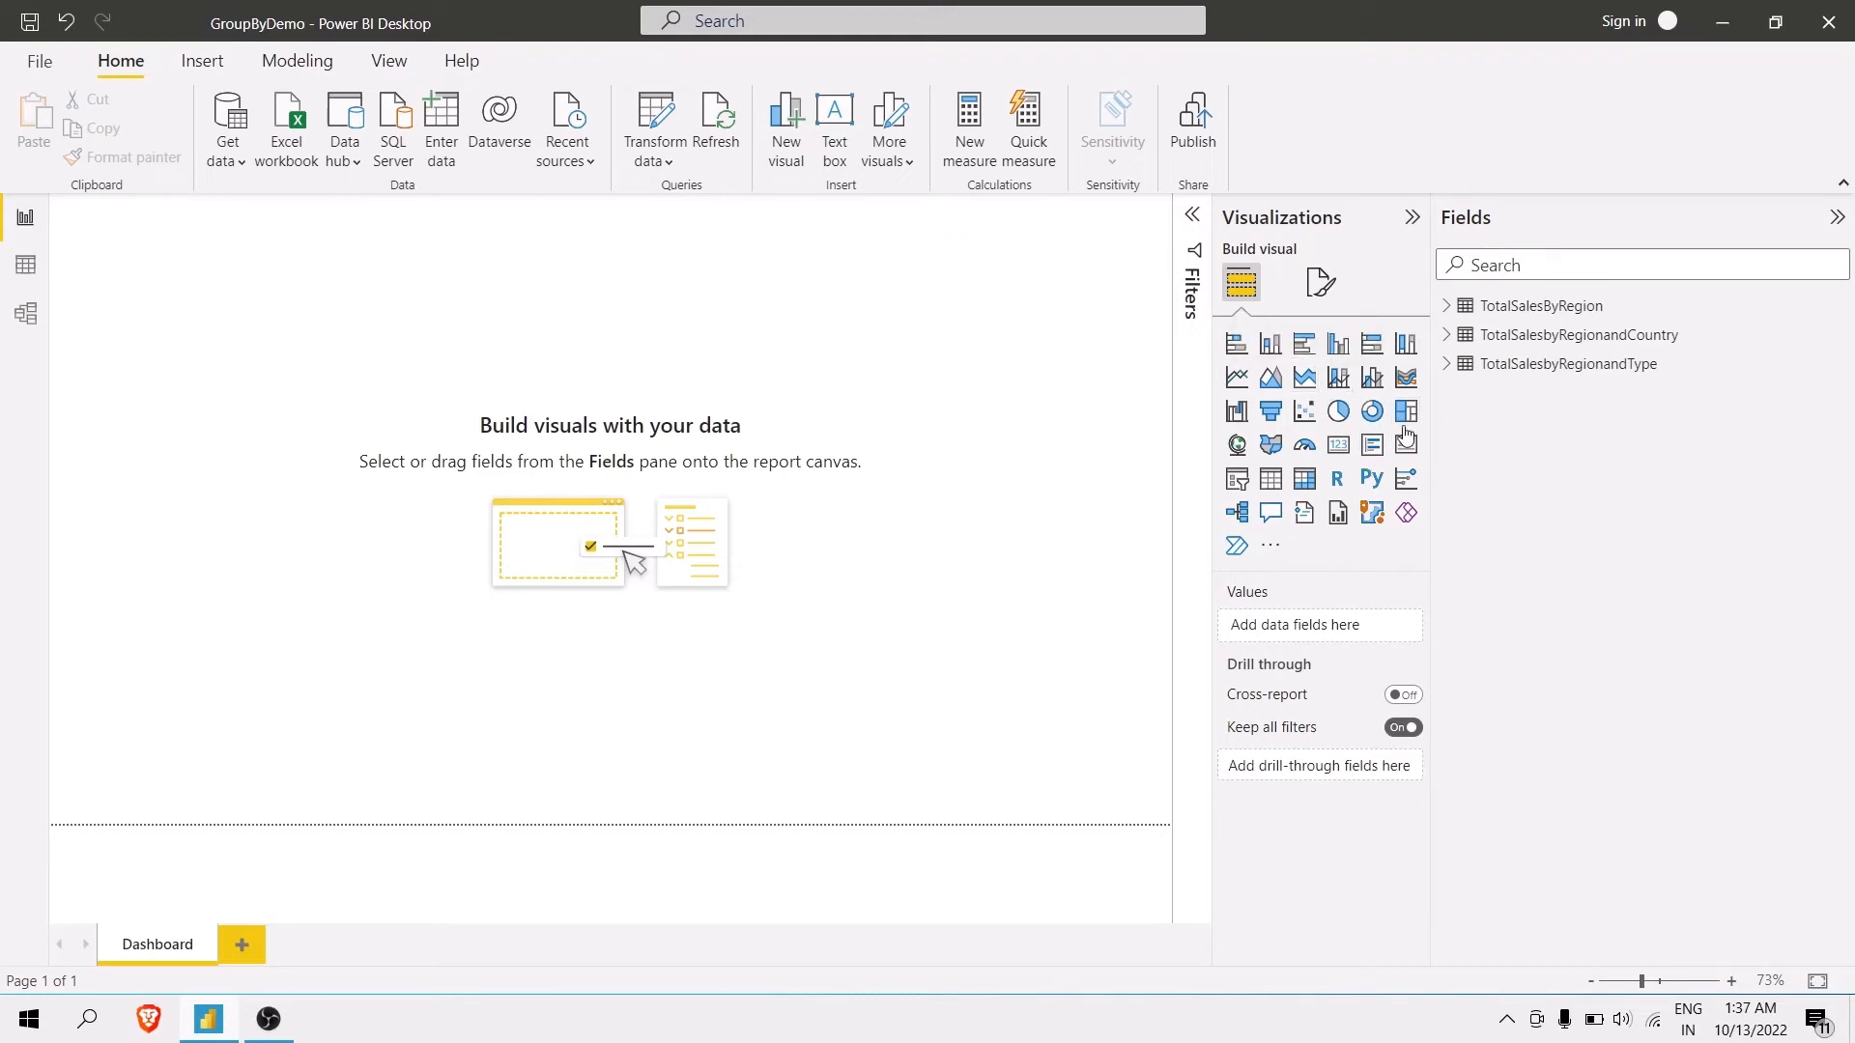
pyautogui.click(1373, 413)
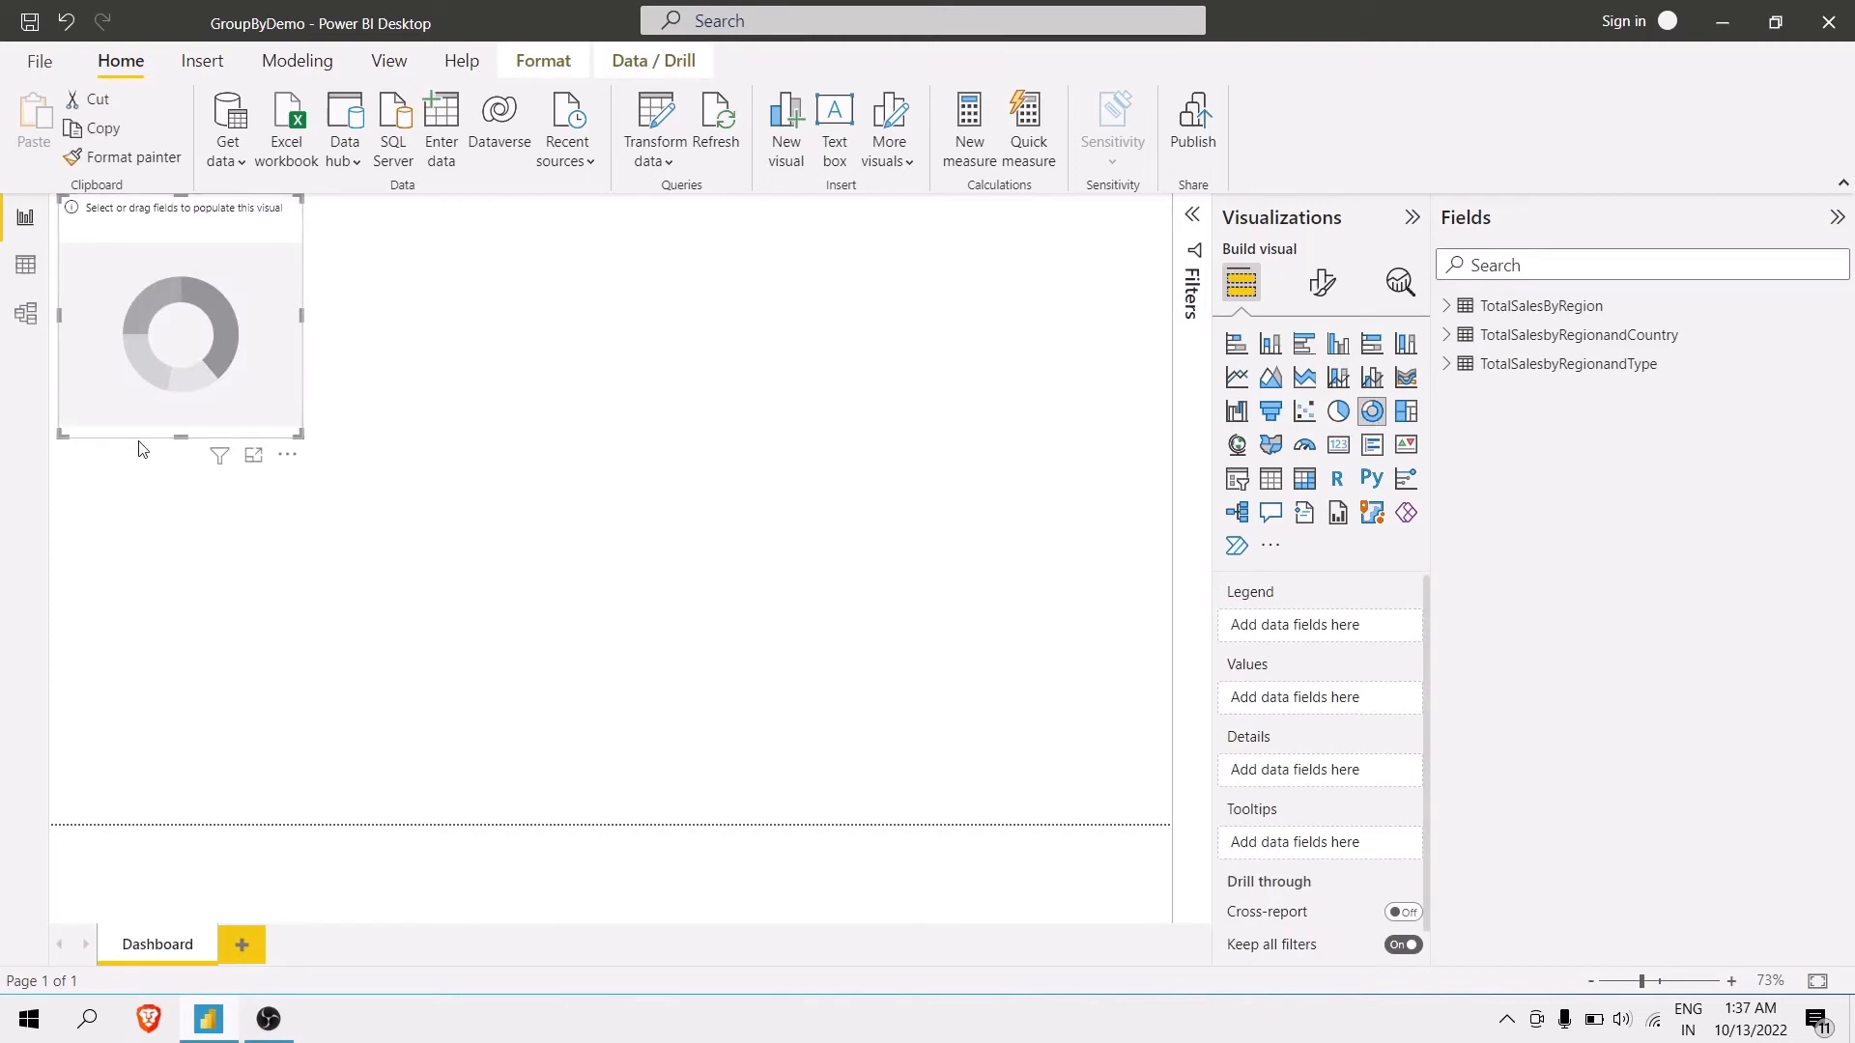
pyautogui.moveTo(300, 436); pyautogui.dragTo(341, 495)
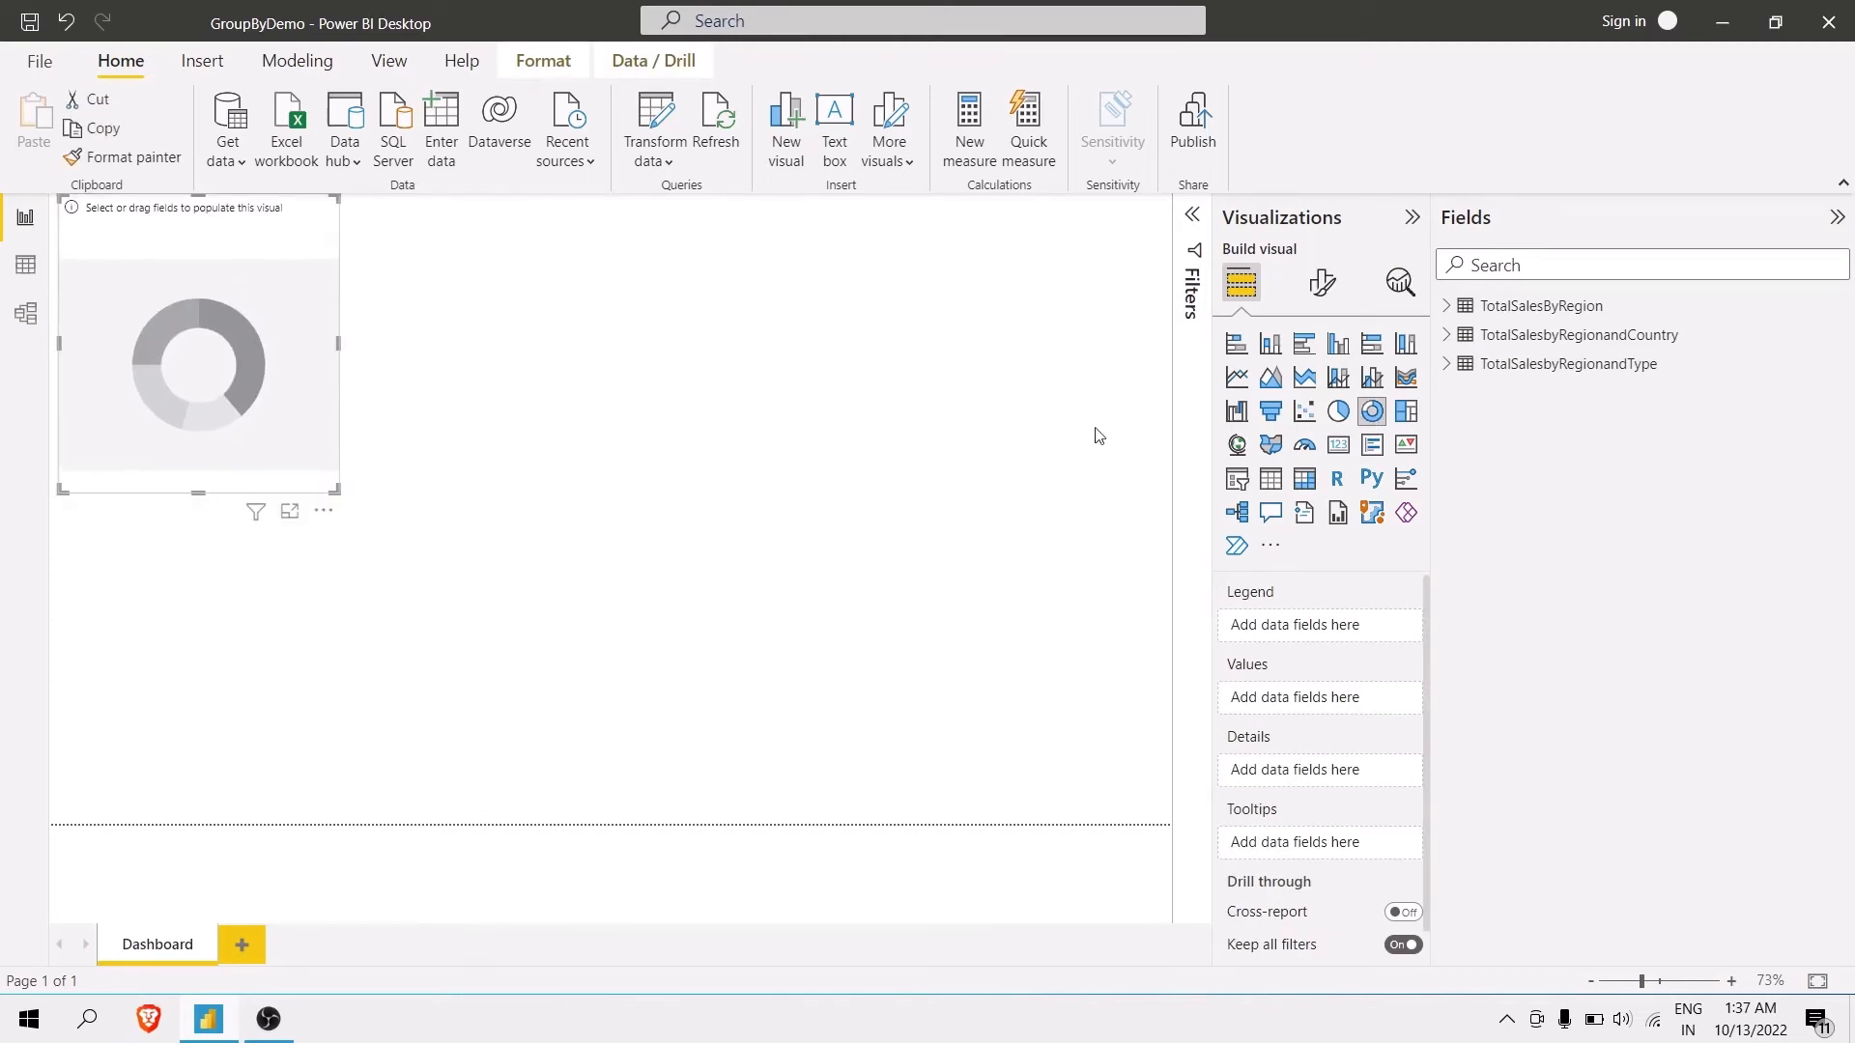
pyautogui.click(1447, 307)
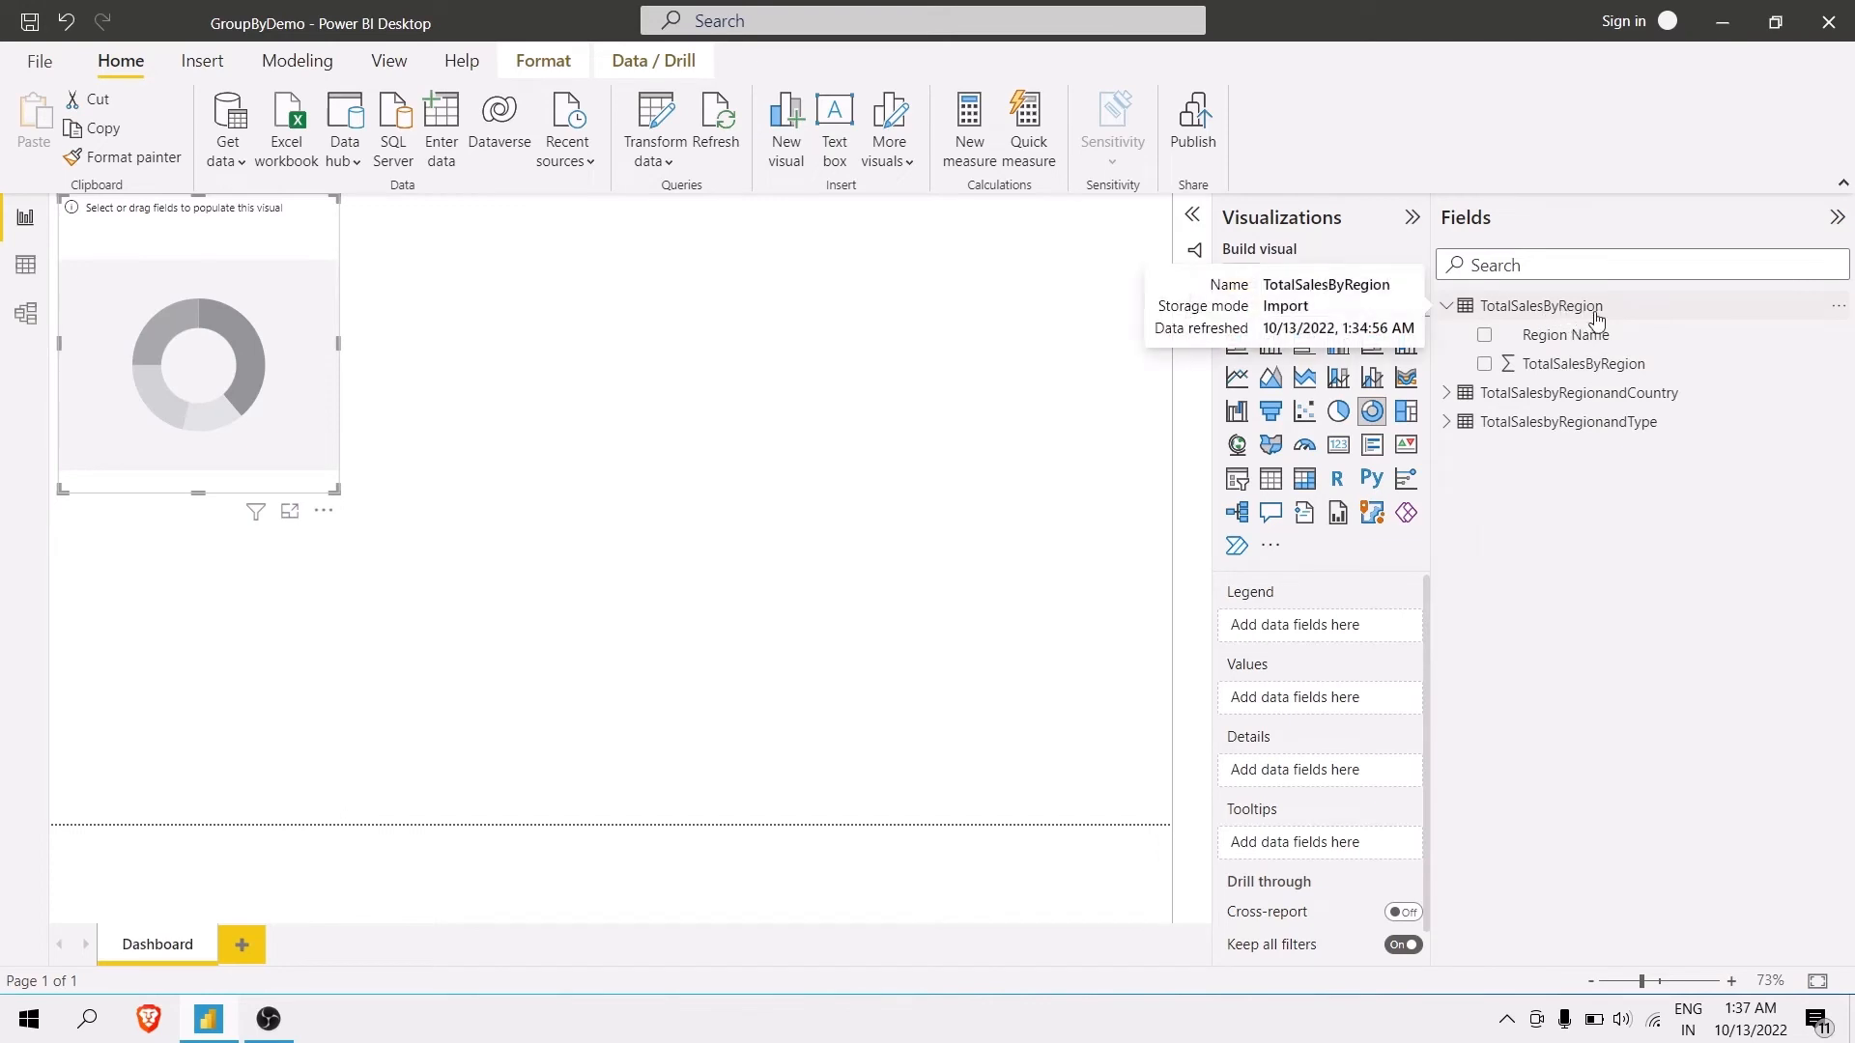
pyautogui.click(1486, 338)
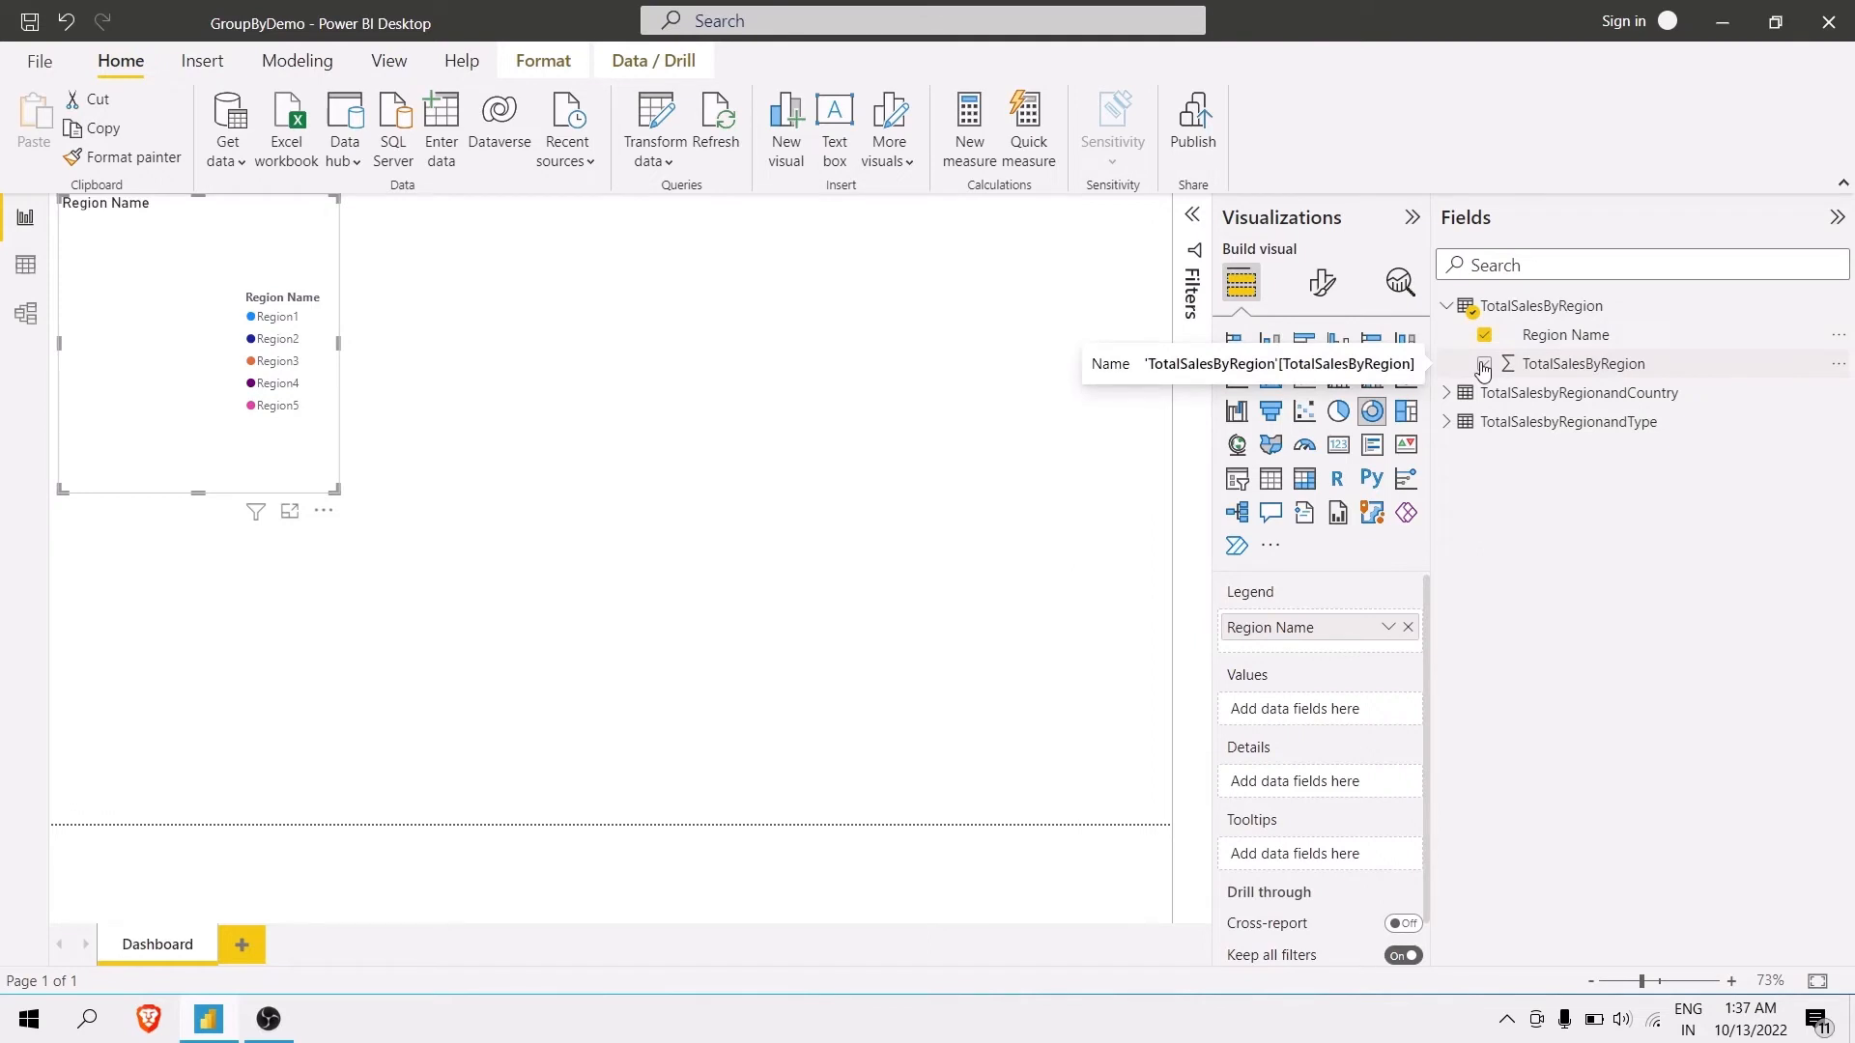
pyautogui.click(1484, 365)
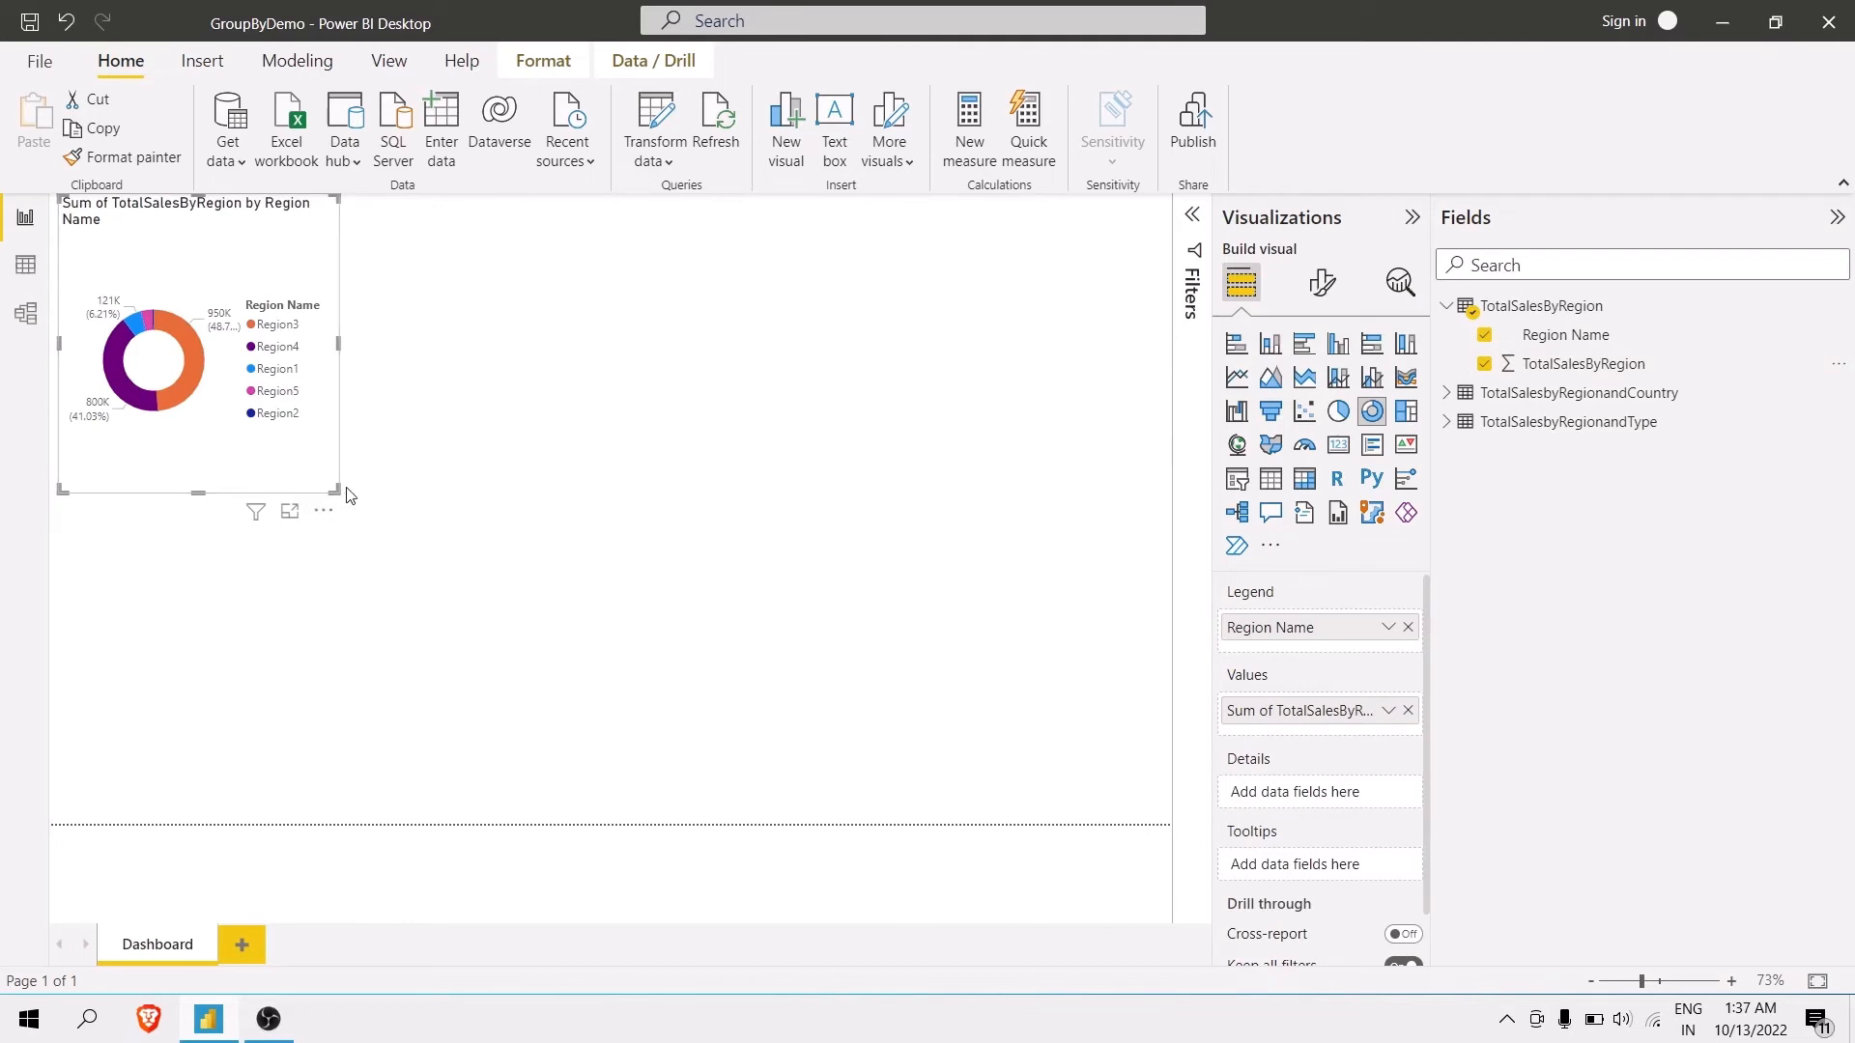
pyautogui.moveTo(335, 491); pyautogui.dragTo(483, 674)
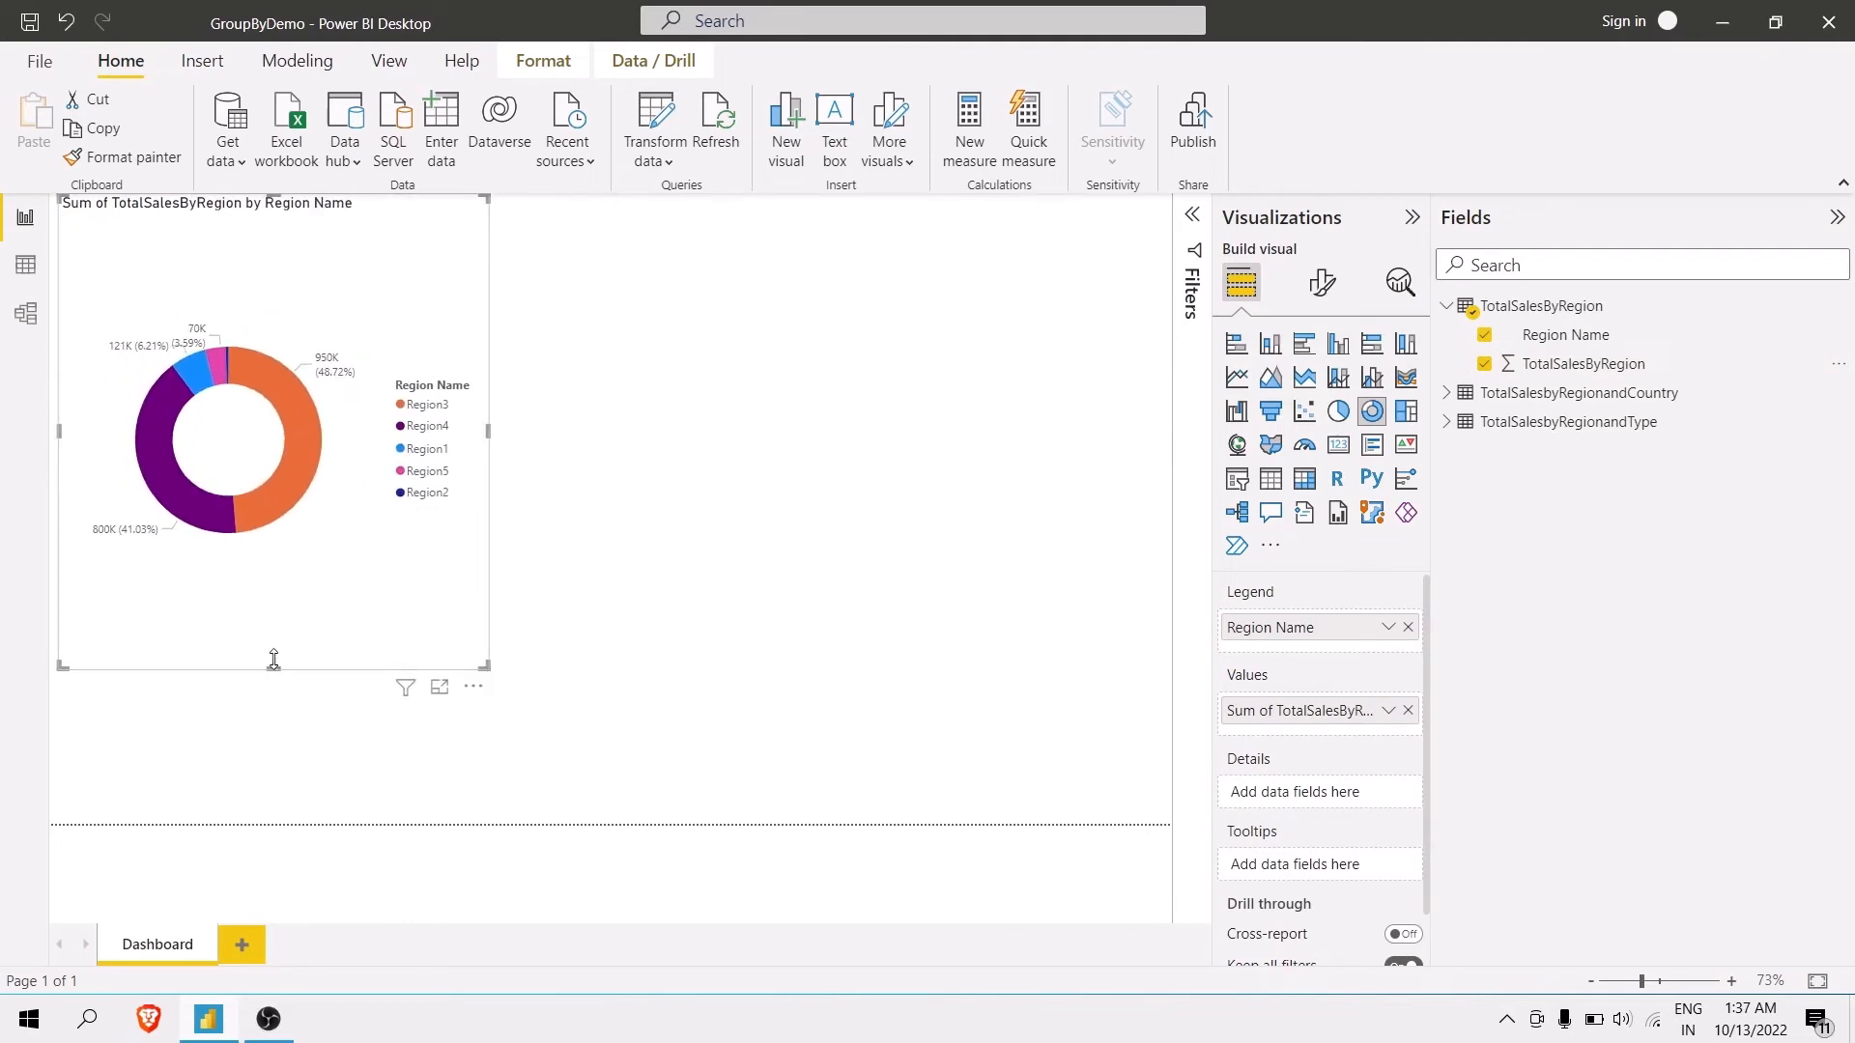
pyautogui.moveTo(273, 659); pyautogui.dragTo(247, 544)
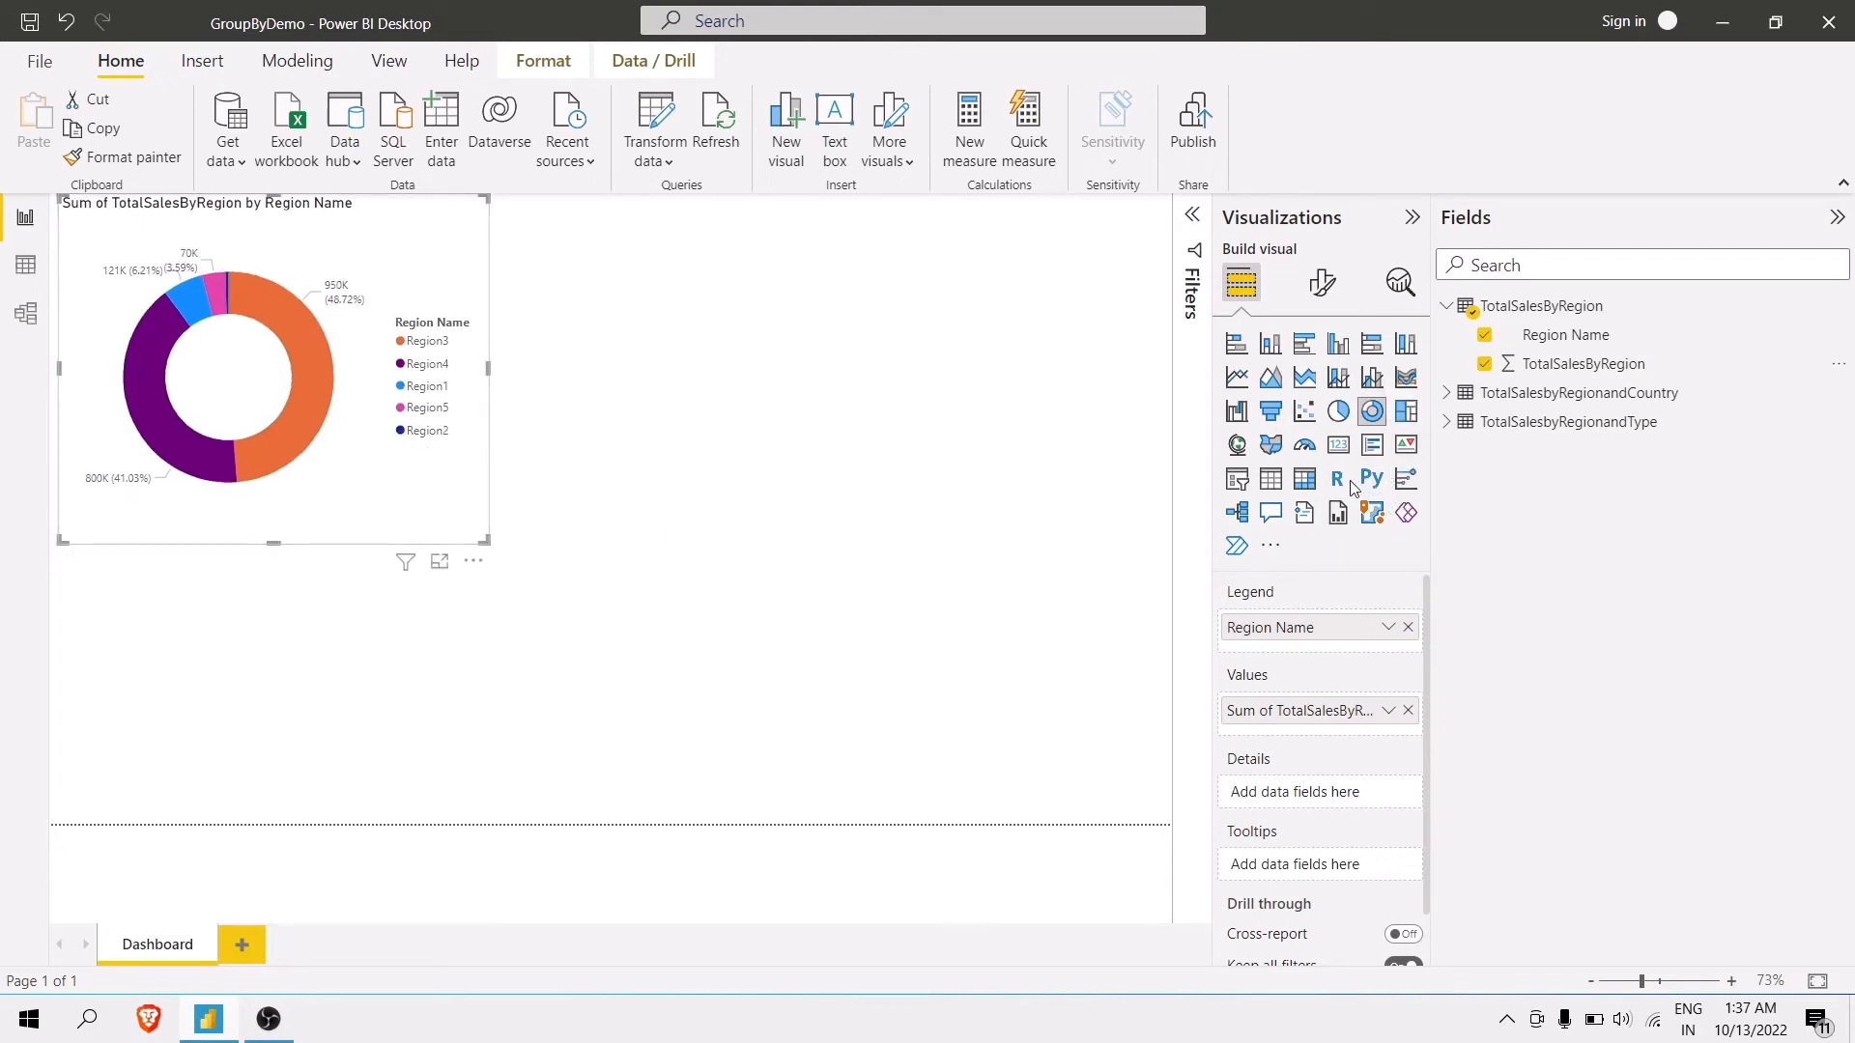
# Add a separate card visual beside the donut chart, slightly enlarged, showing the sum of TotalSalesByRegion.
pyautogui.click(1339, 447)
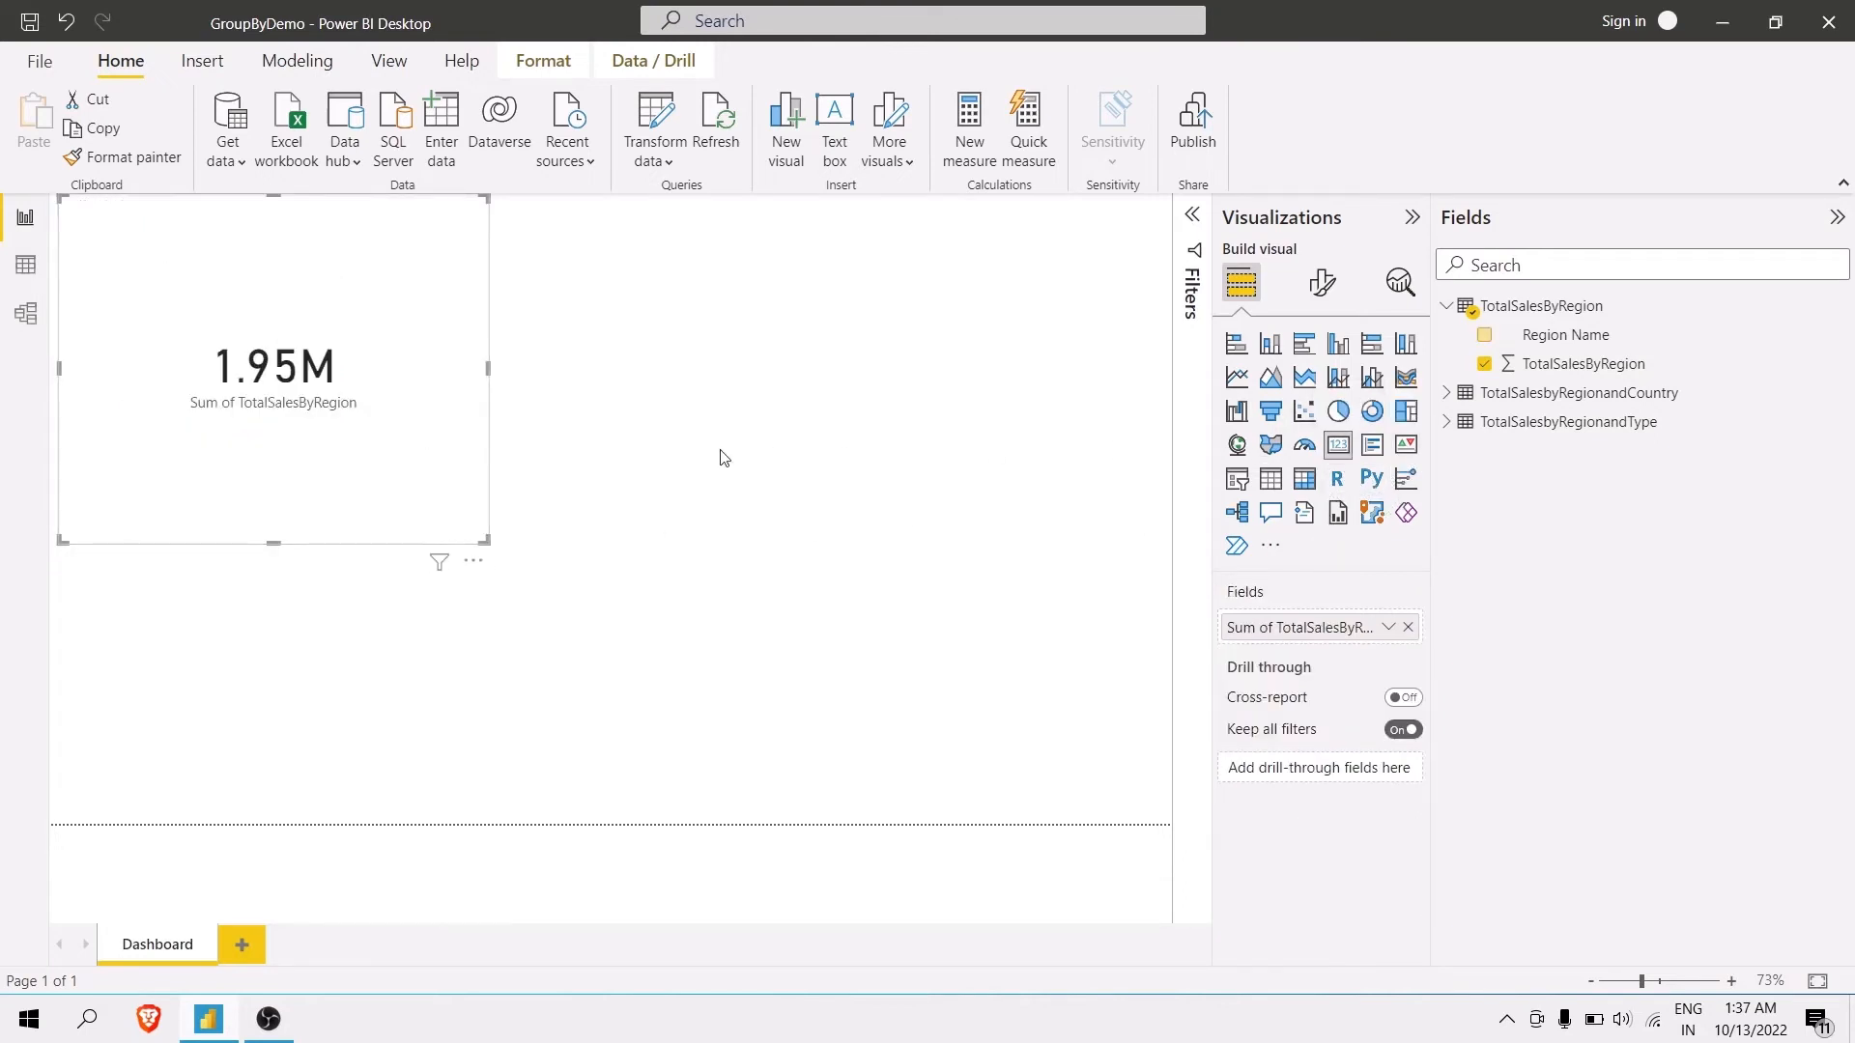
pyautogui.hotkey('ctrl', 'z')
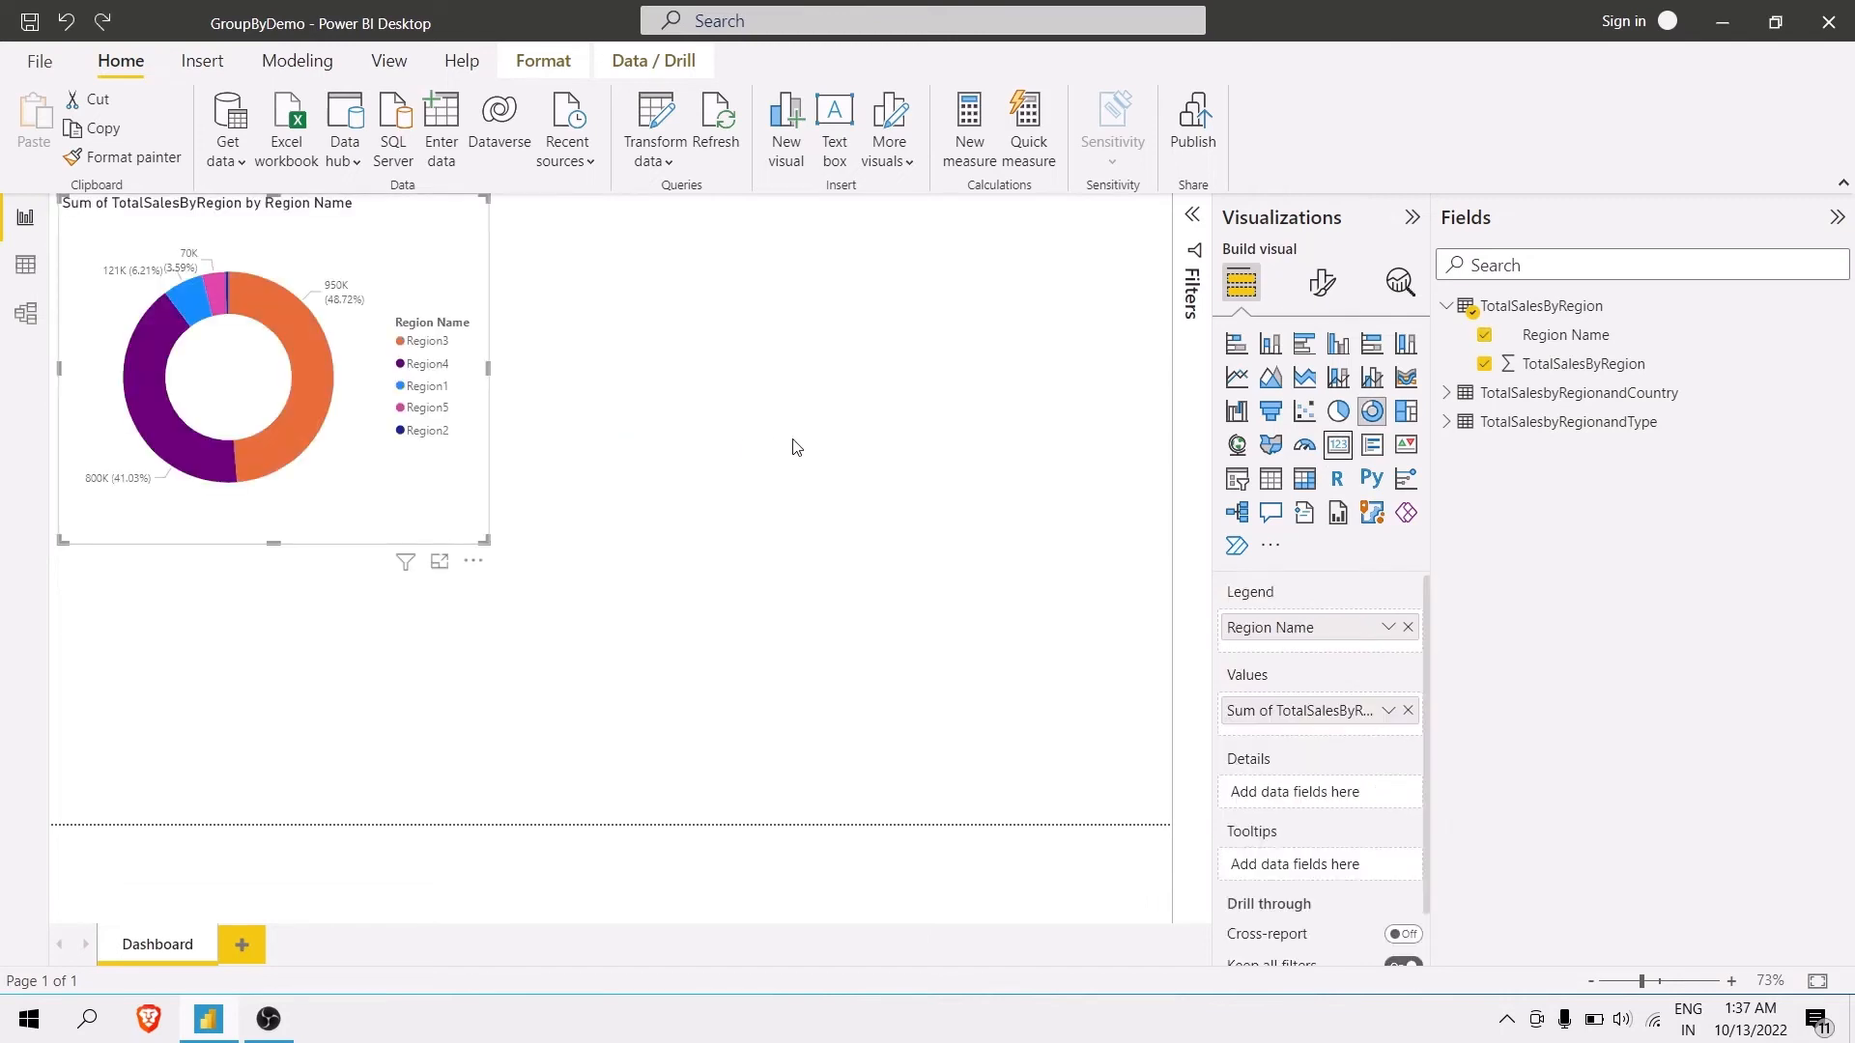
pyautogui.click(795, 447)
pyautogui.click(1339, 454)
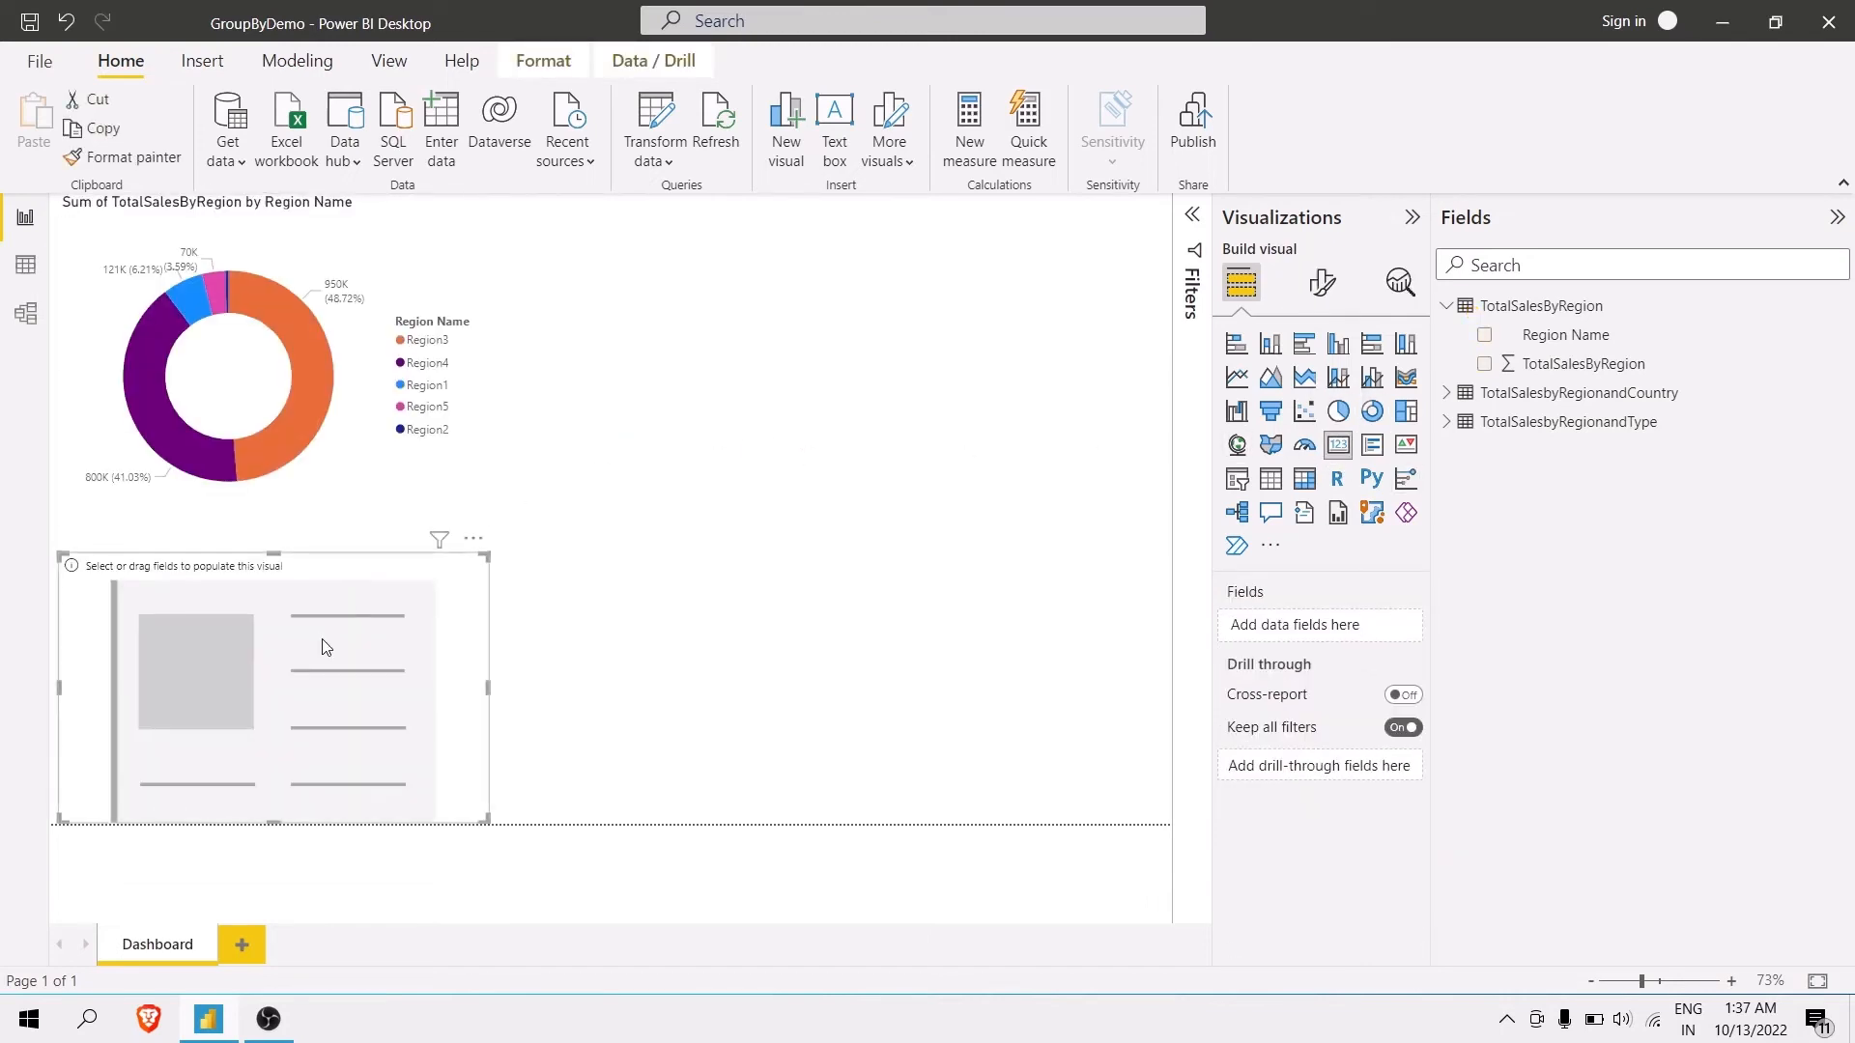
pyautogui.moveTo(323, 646); pyautogui.dragTo(832, 281)
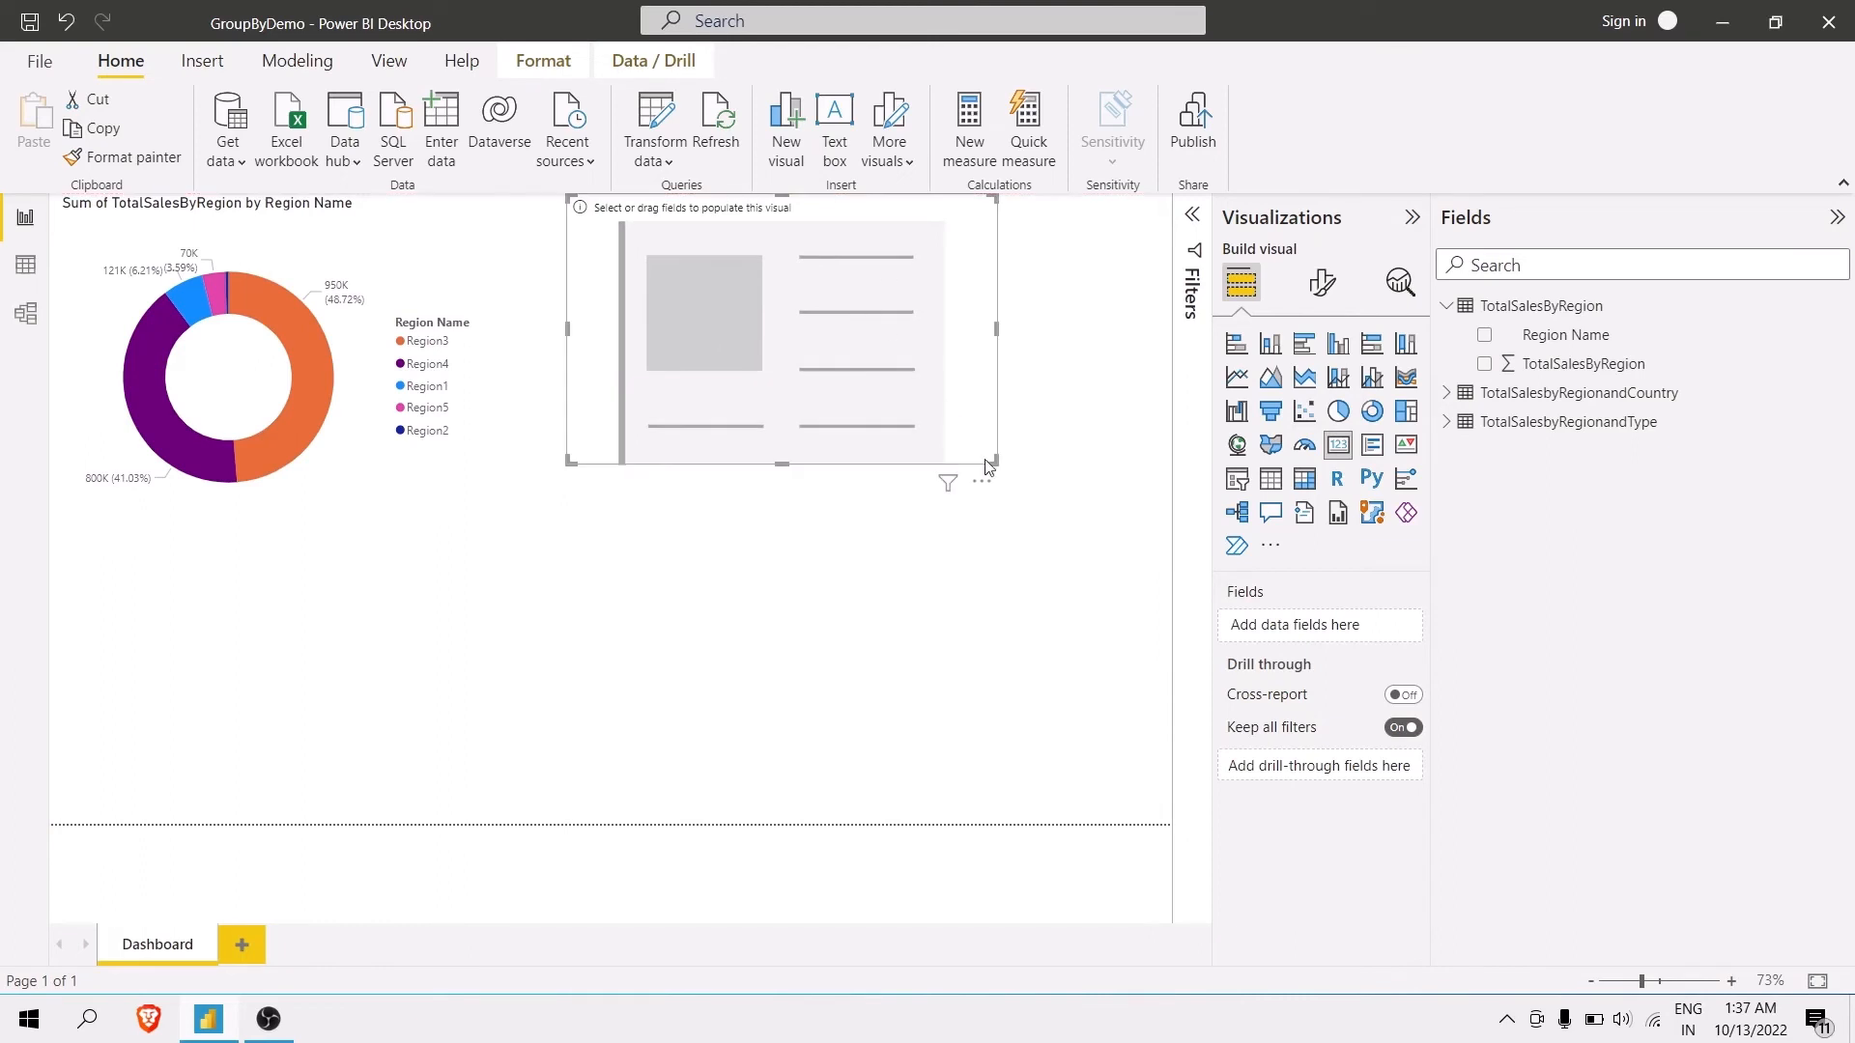
pyautogui.moveTo(992, 473); pyautogui.dragTo(998, 506)
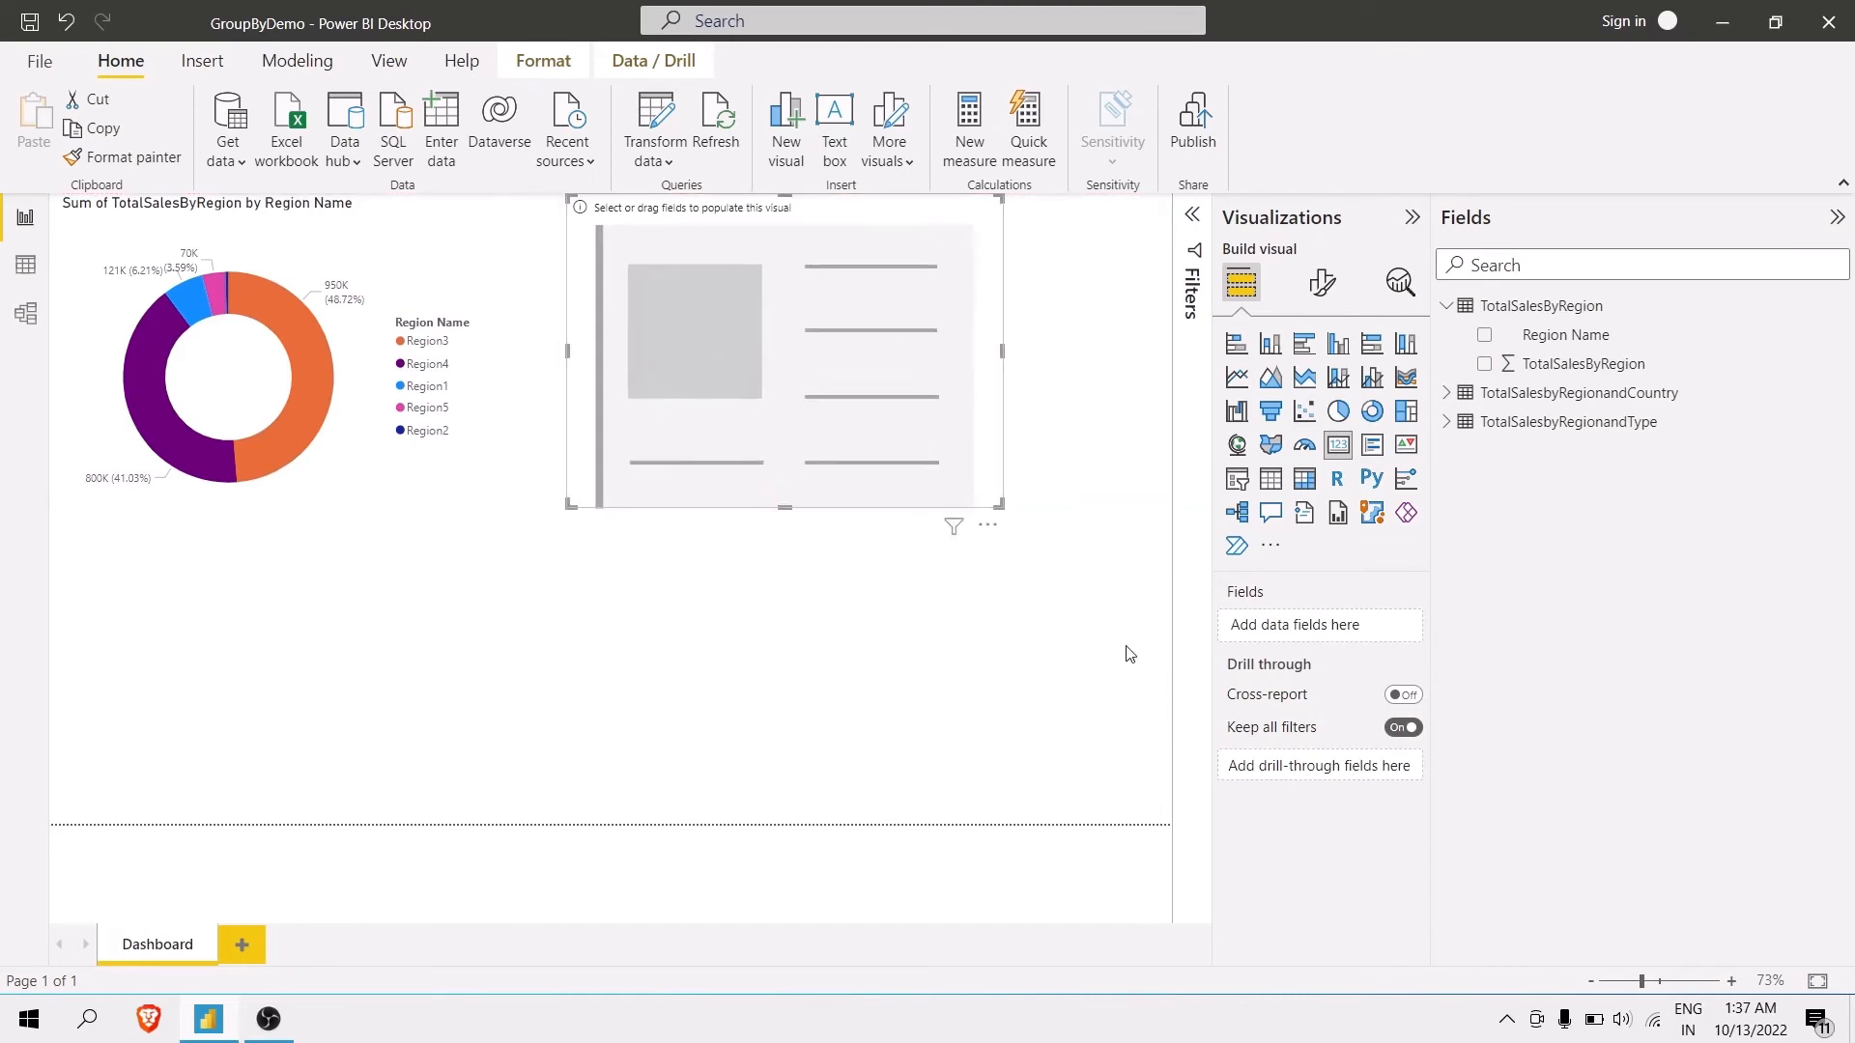
pyautogui.click(1485, 365)
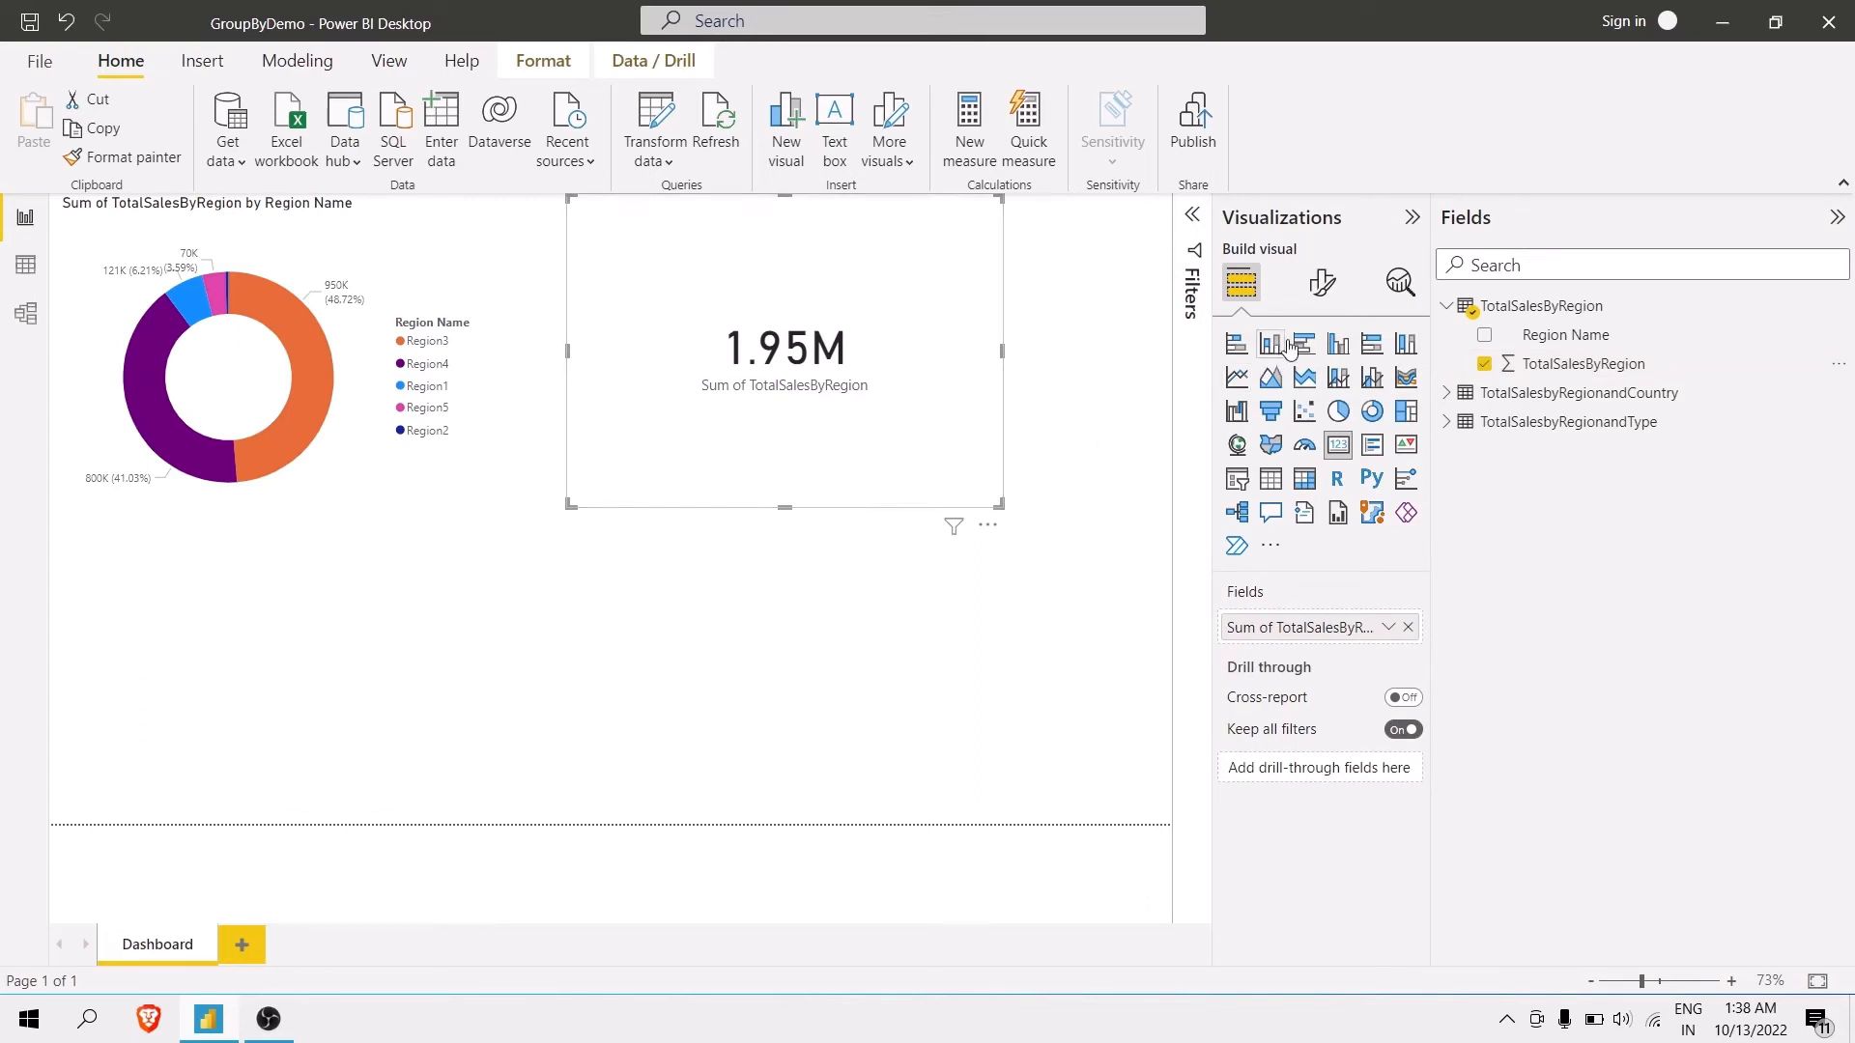
# Turn on the card's title and set its text to Total Sales.
pyautogui.click(1322, 282)
pyautogui.click(1333, 391)
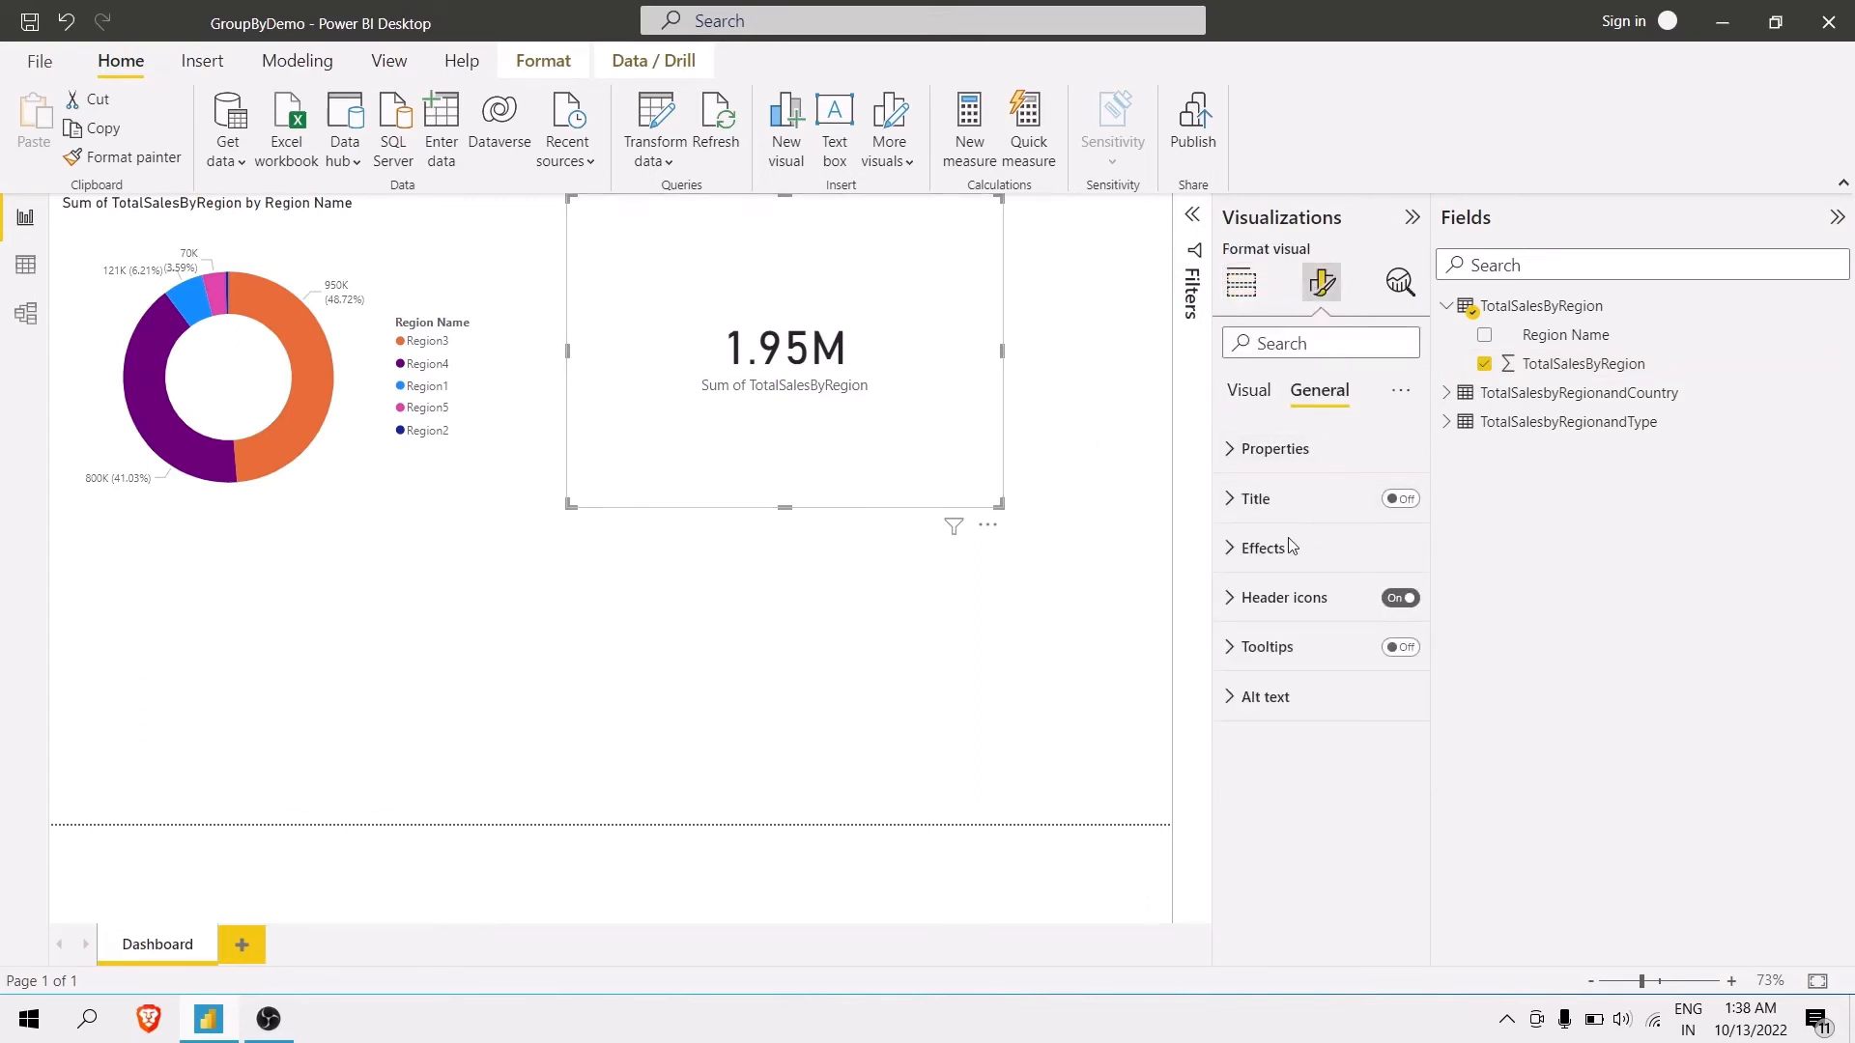
pyautogui.click(1398, 499)
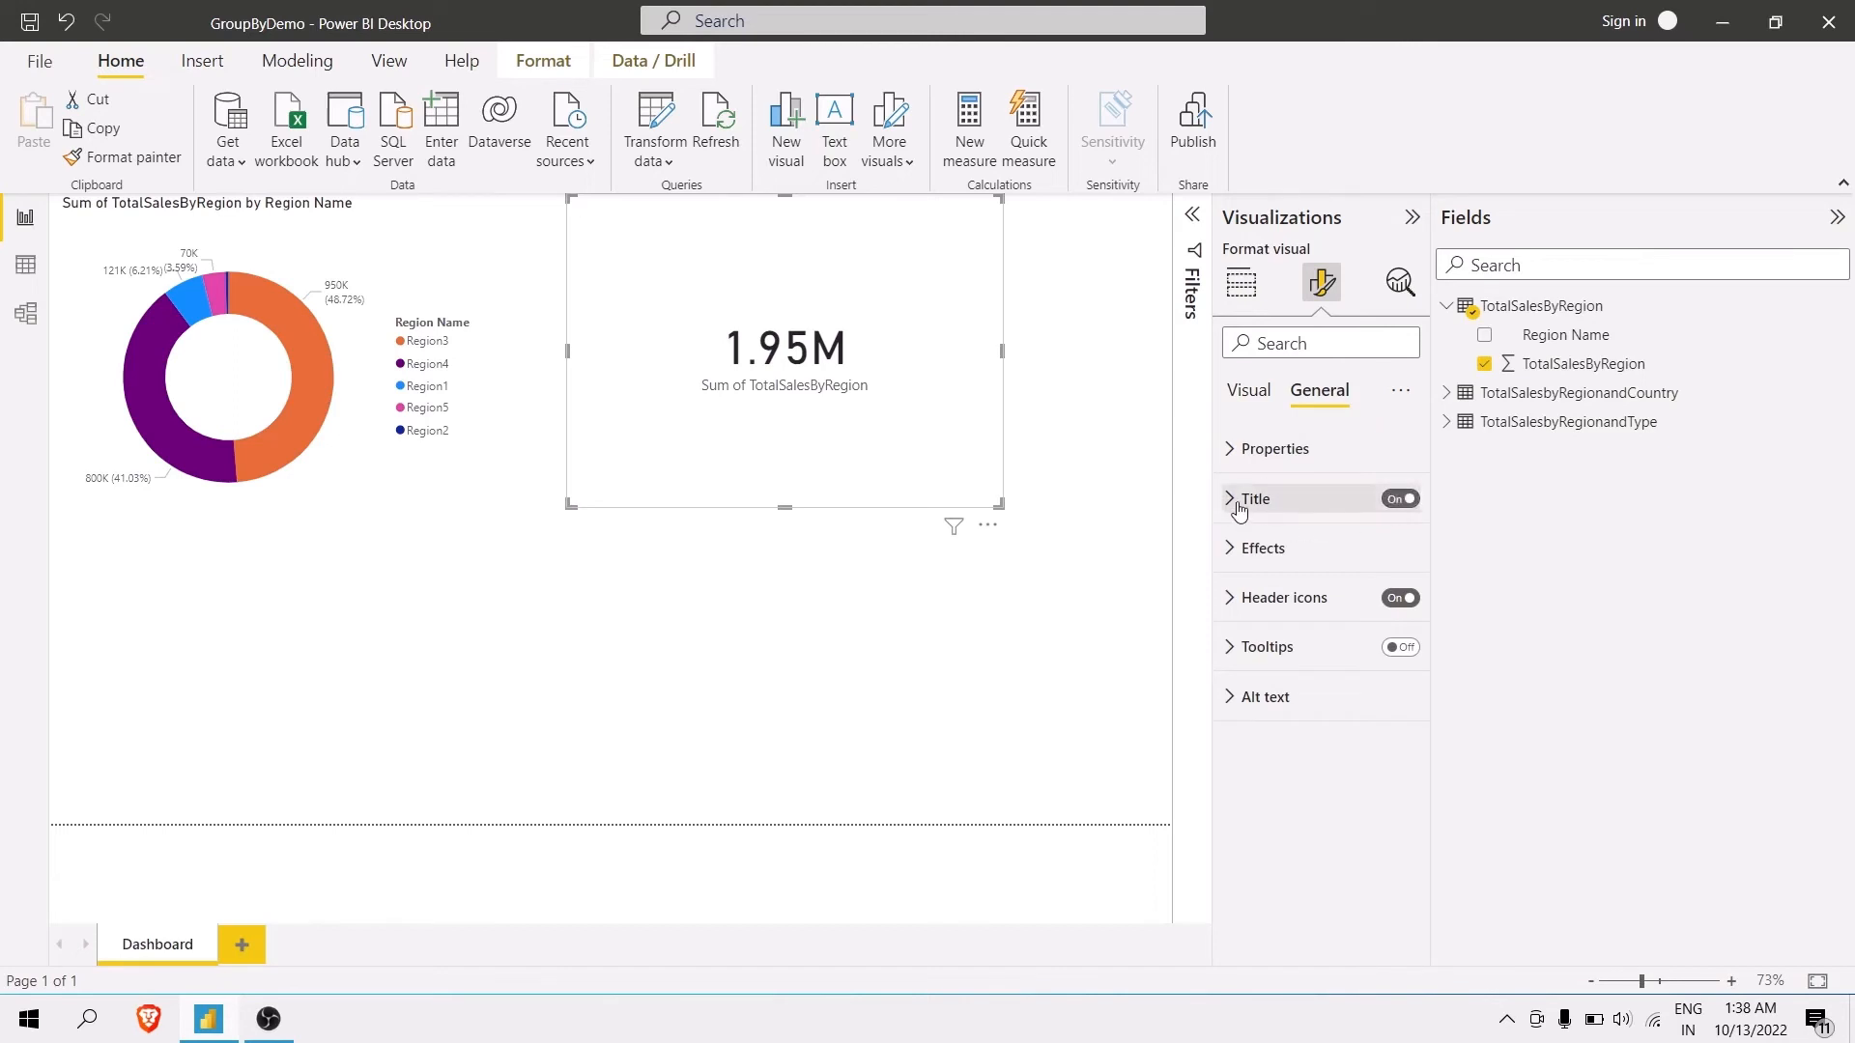
pyautogui.click(1267, 499)
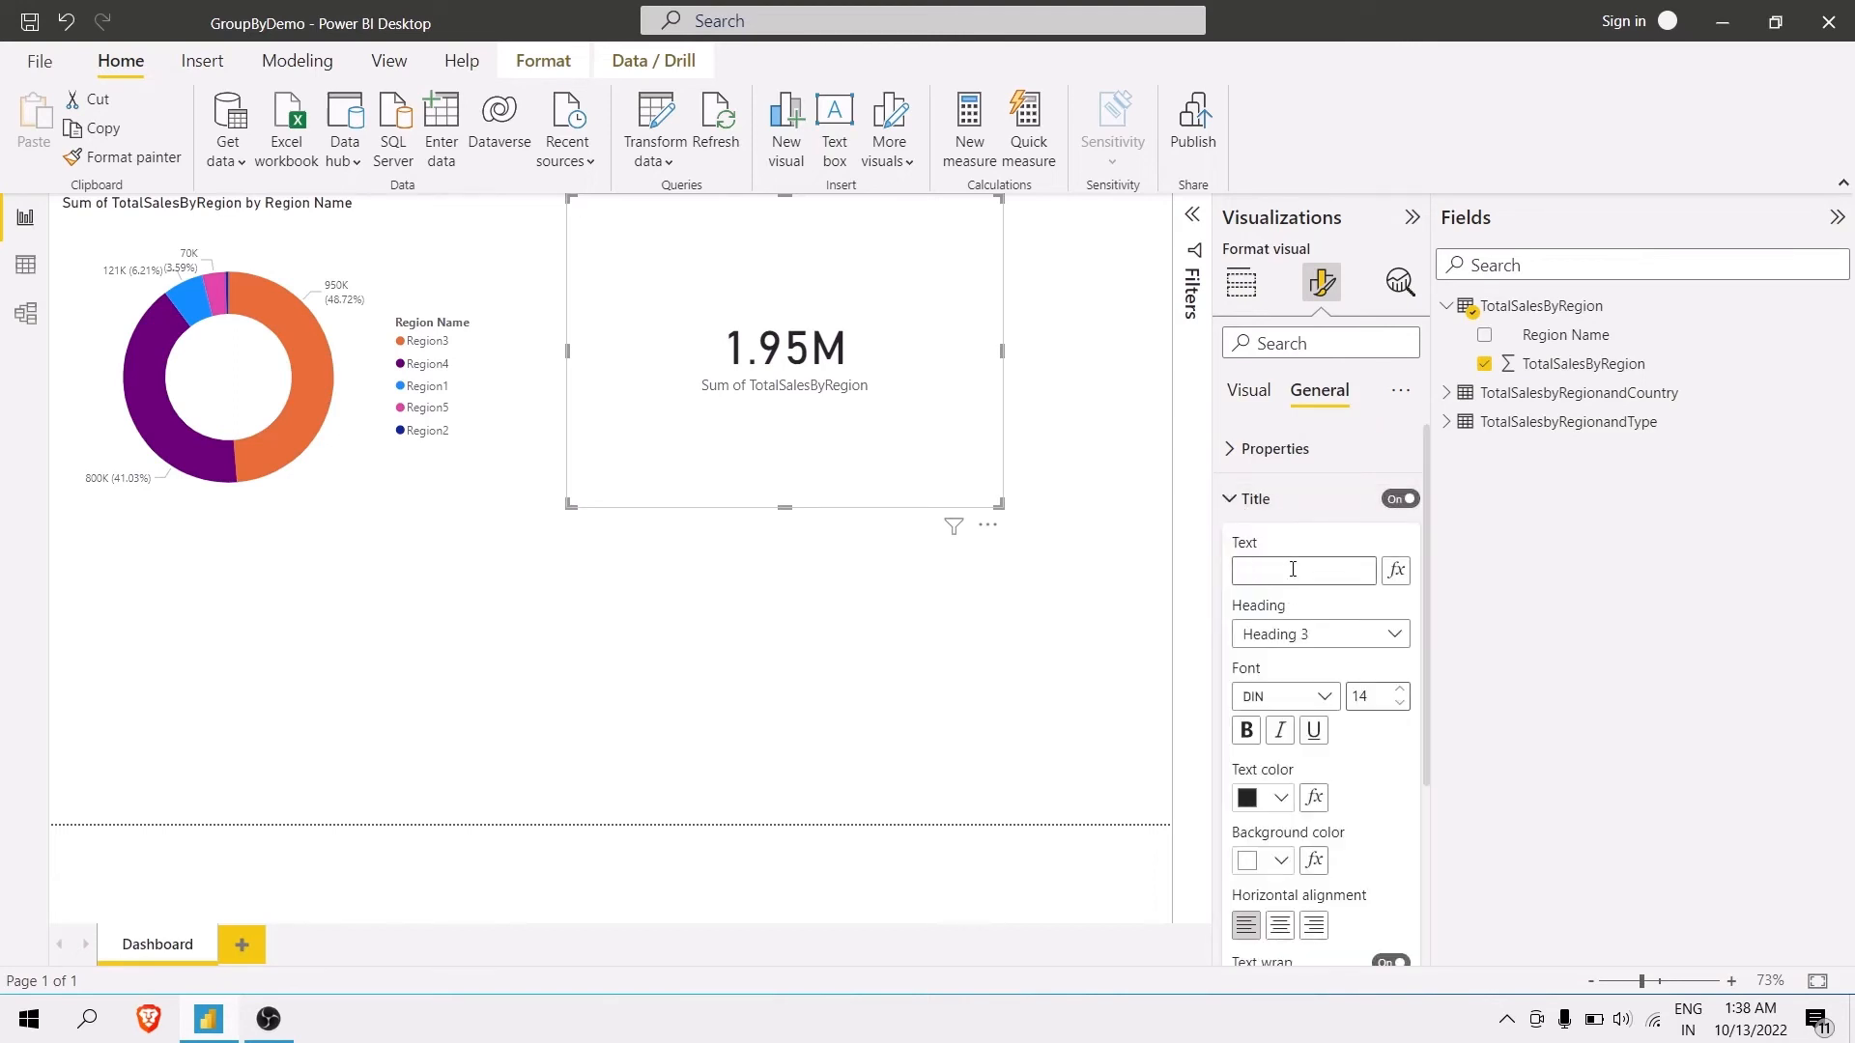
pyautogui.click(1293, 570)
pyautogui.write('Total Sales')
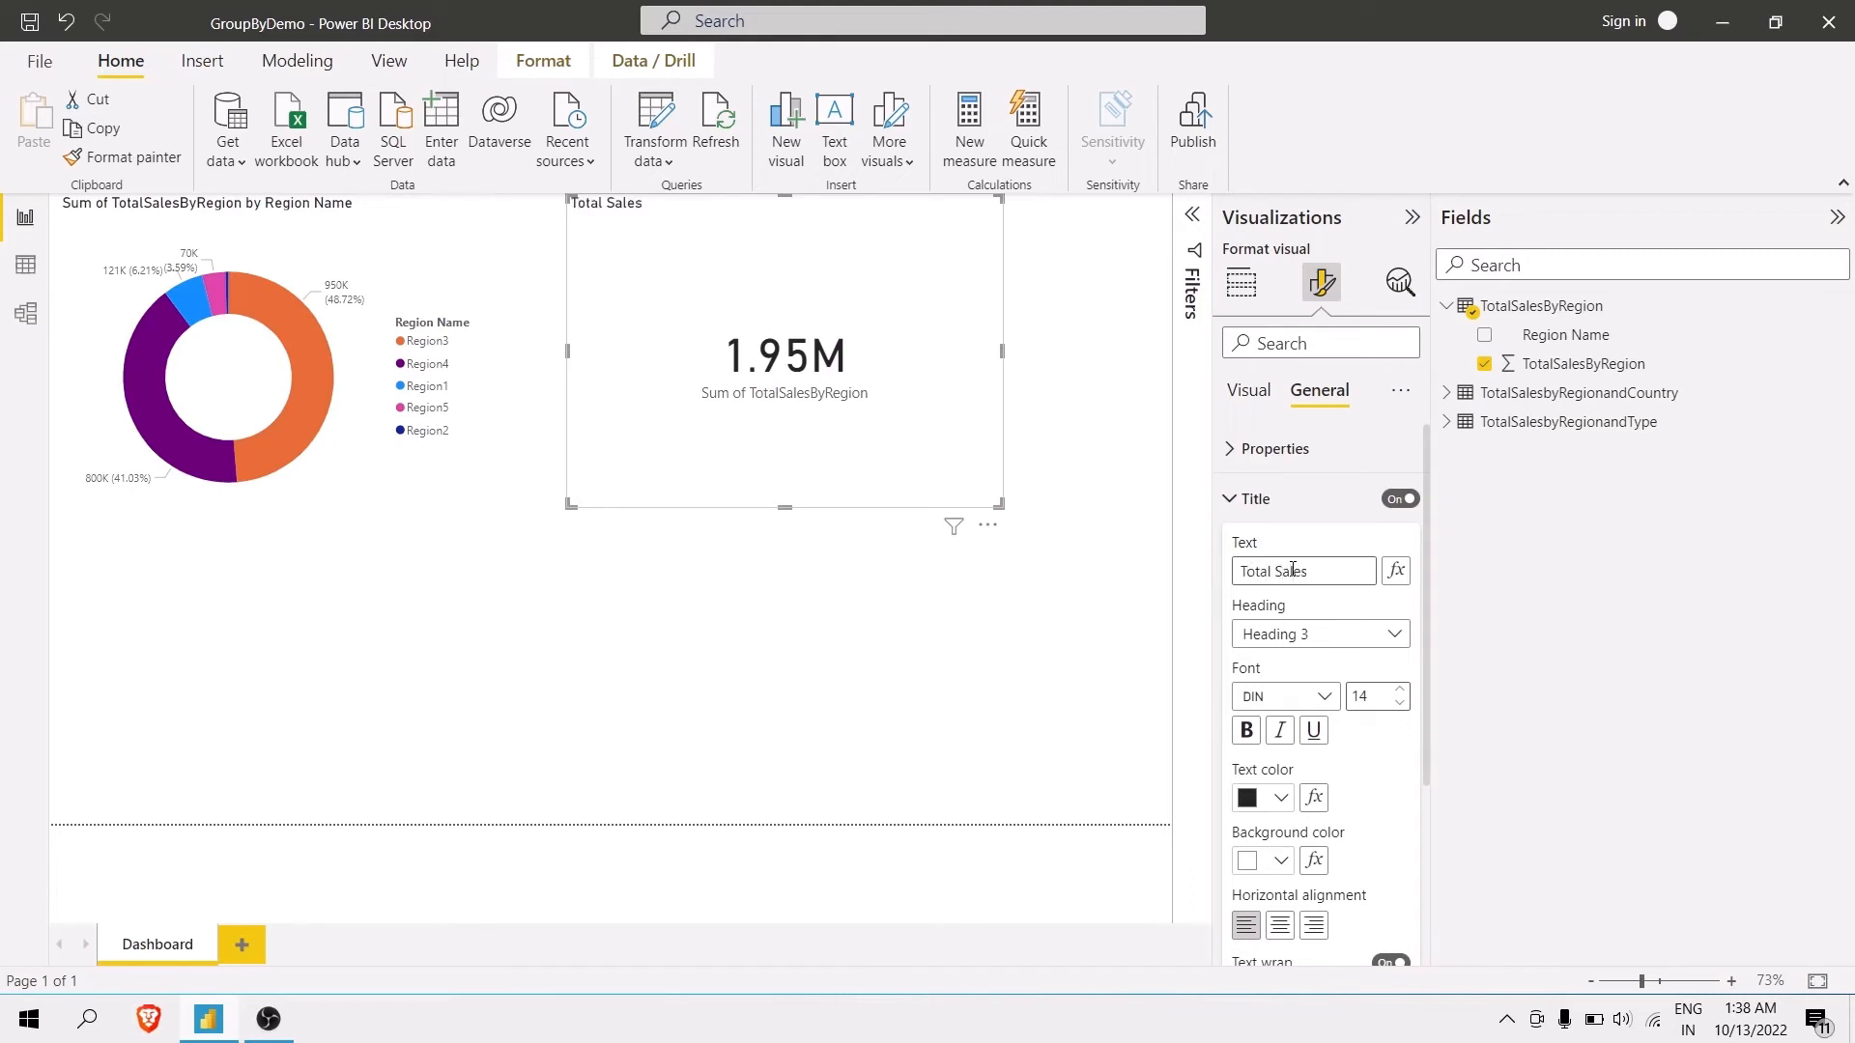
# Set the card title's font size to 30 and centre it horizontally.
pyautogui.doubleClick(1363, 696)
pyautogui.moveTo(1363, 696); pyautogui.dragTo(1352, 696)
pyautogui.write('30')
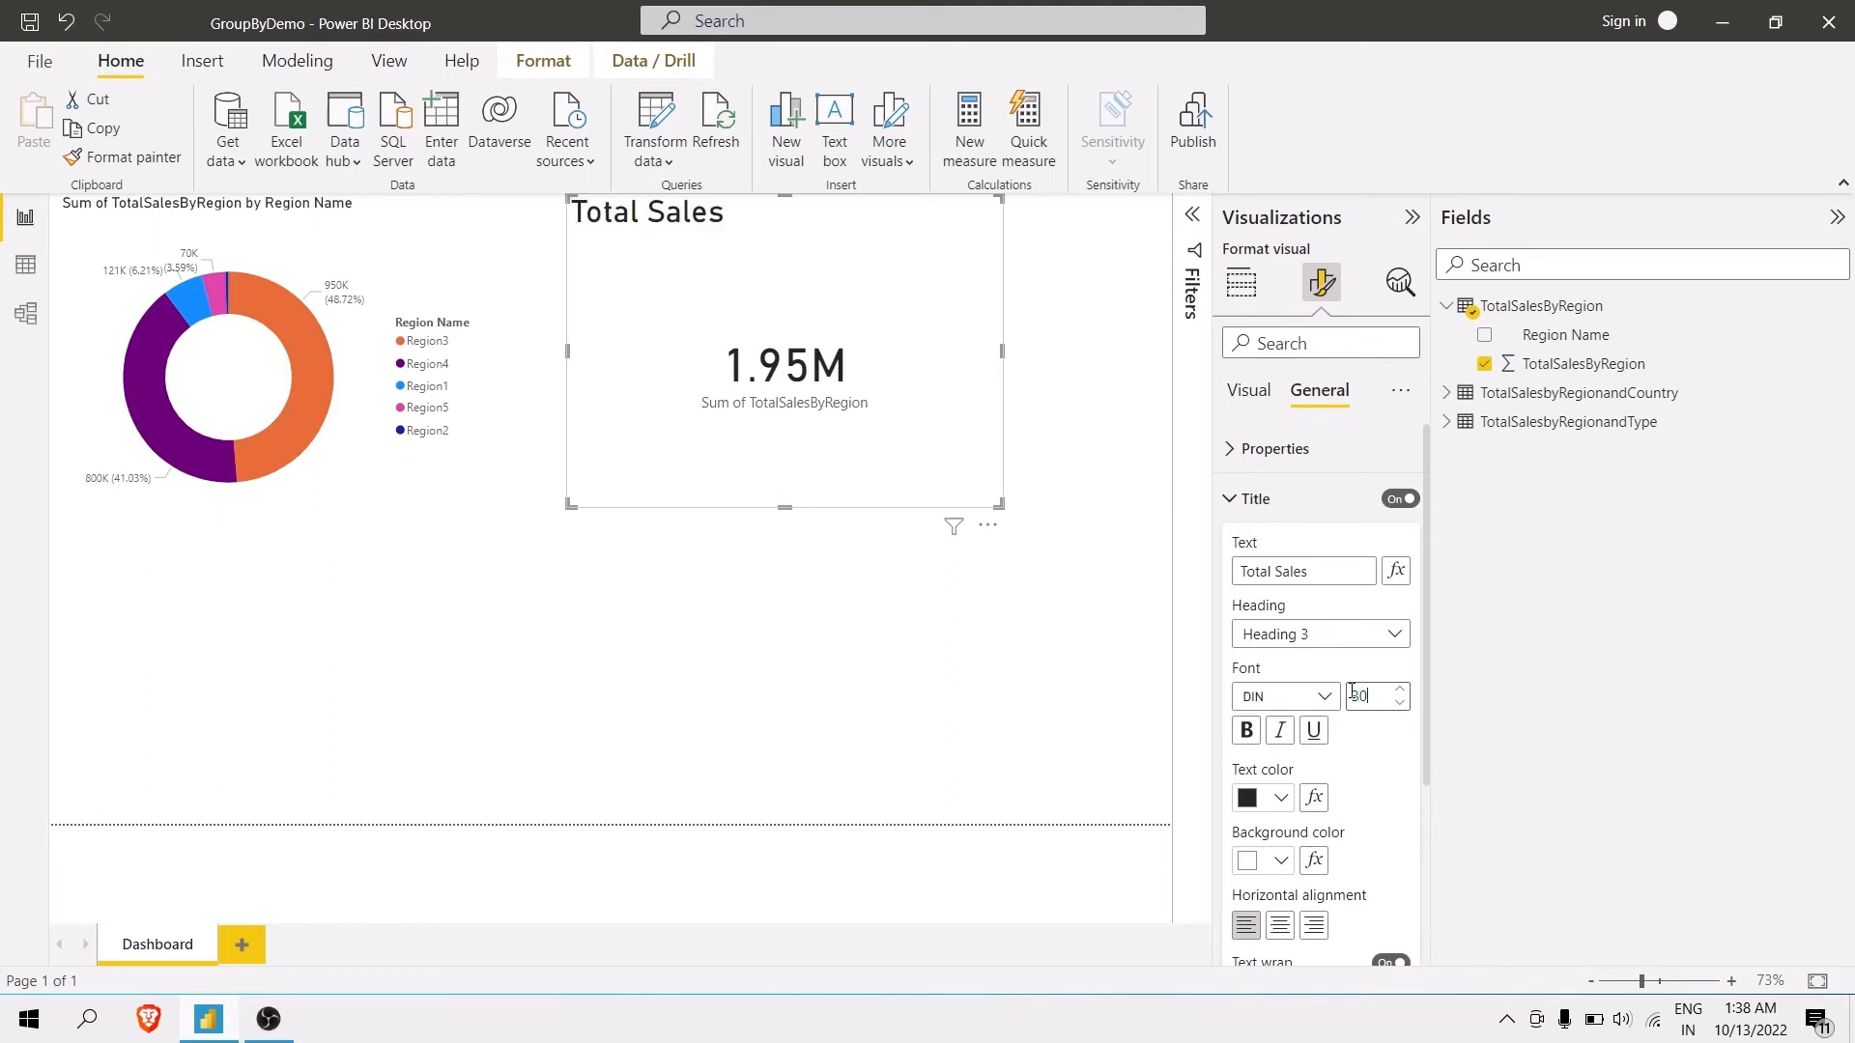
pyautogui.click(1280, 926)
pyautogui.click(1237, 499)
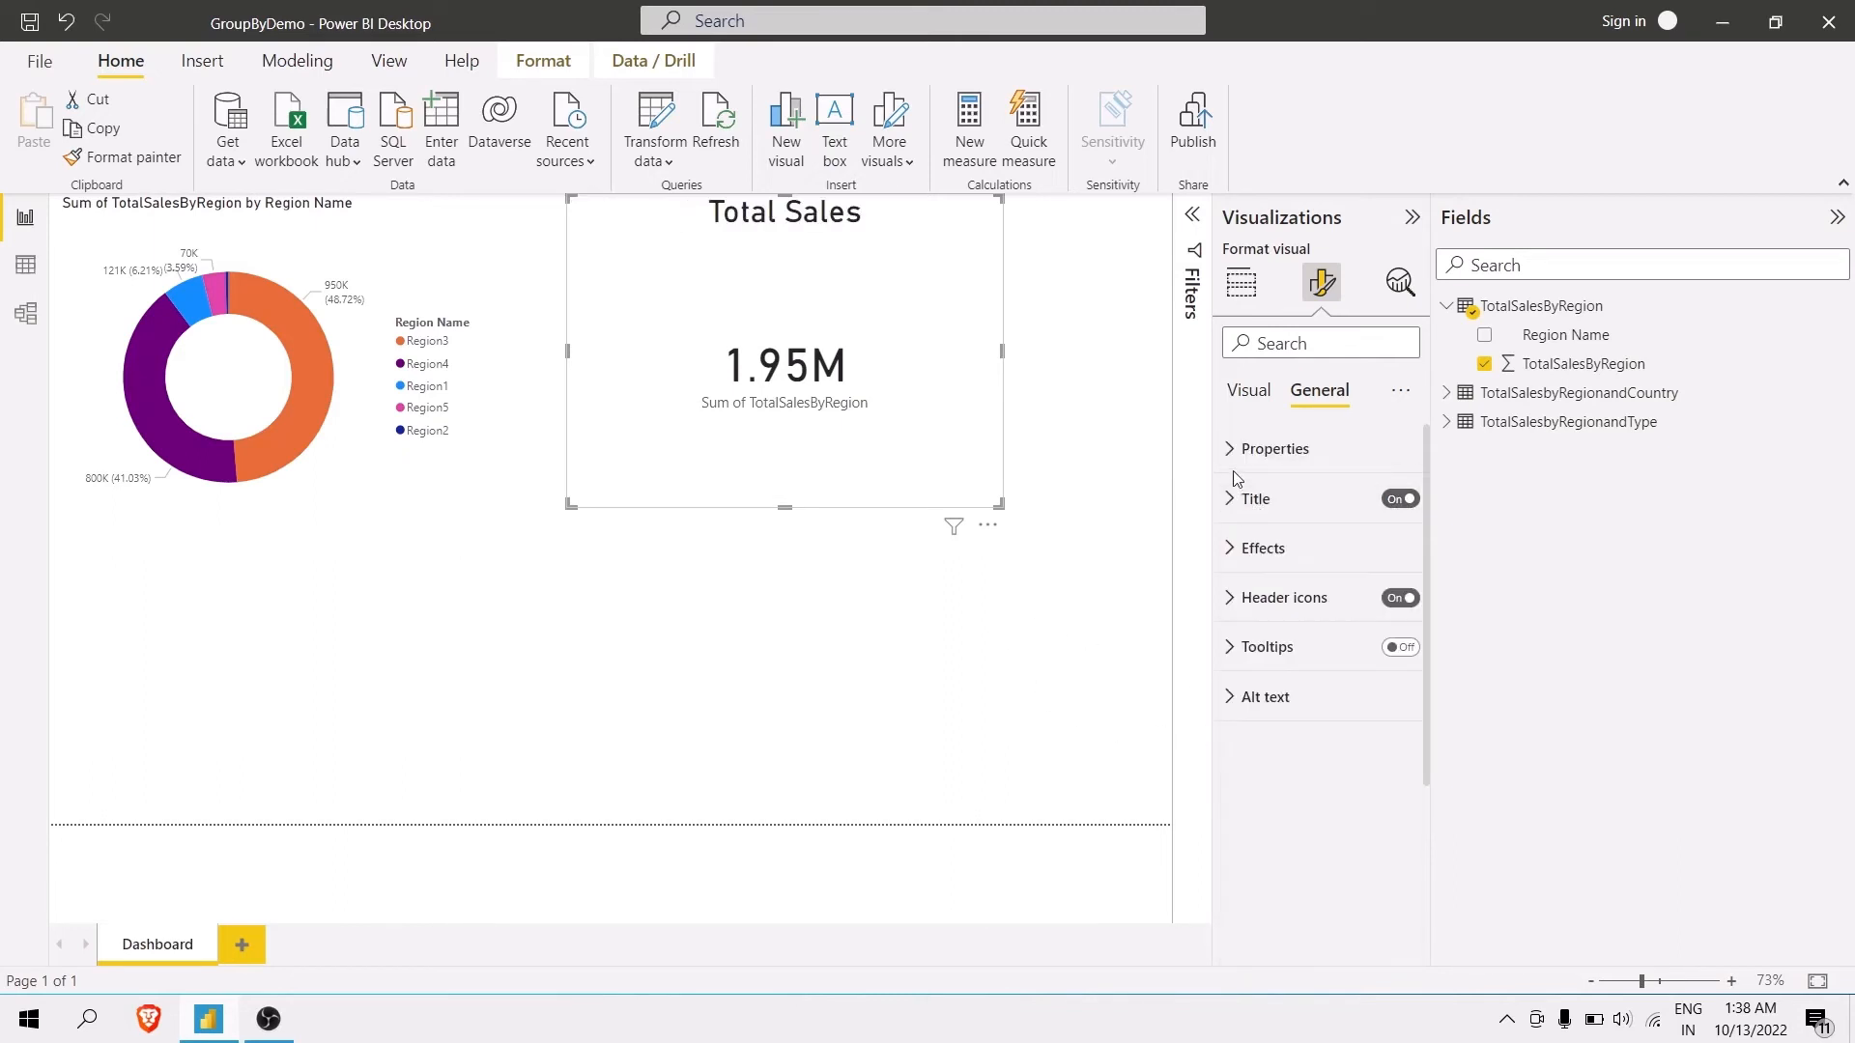
# Turn off the category label below the value on the Total Sales card.
pyautogui.click(1234, 452)
pyautogui.click(1236, 450)
pyautogui.click(1248, 390)
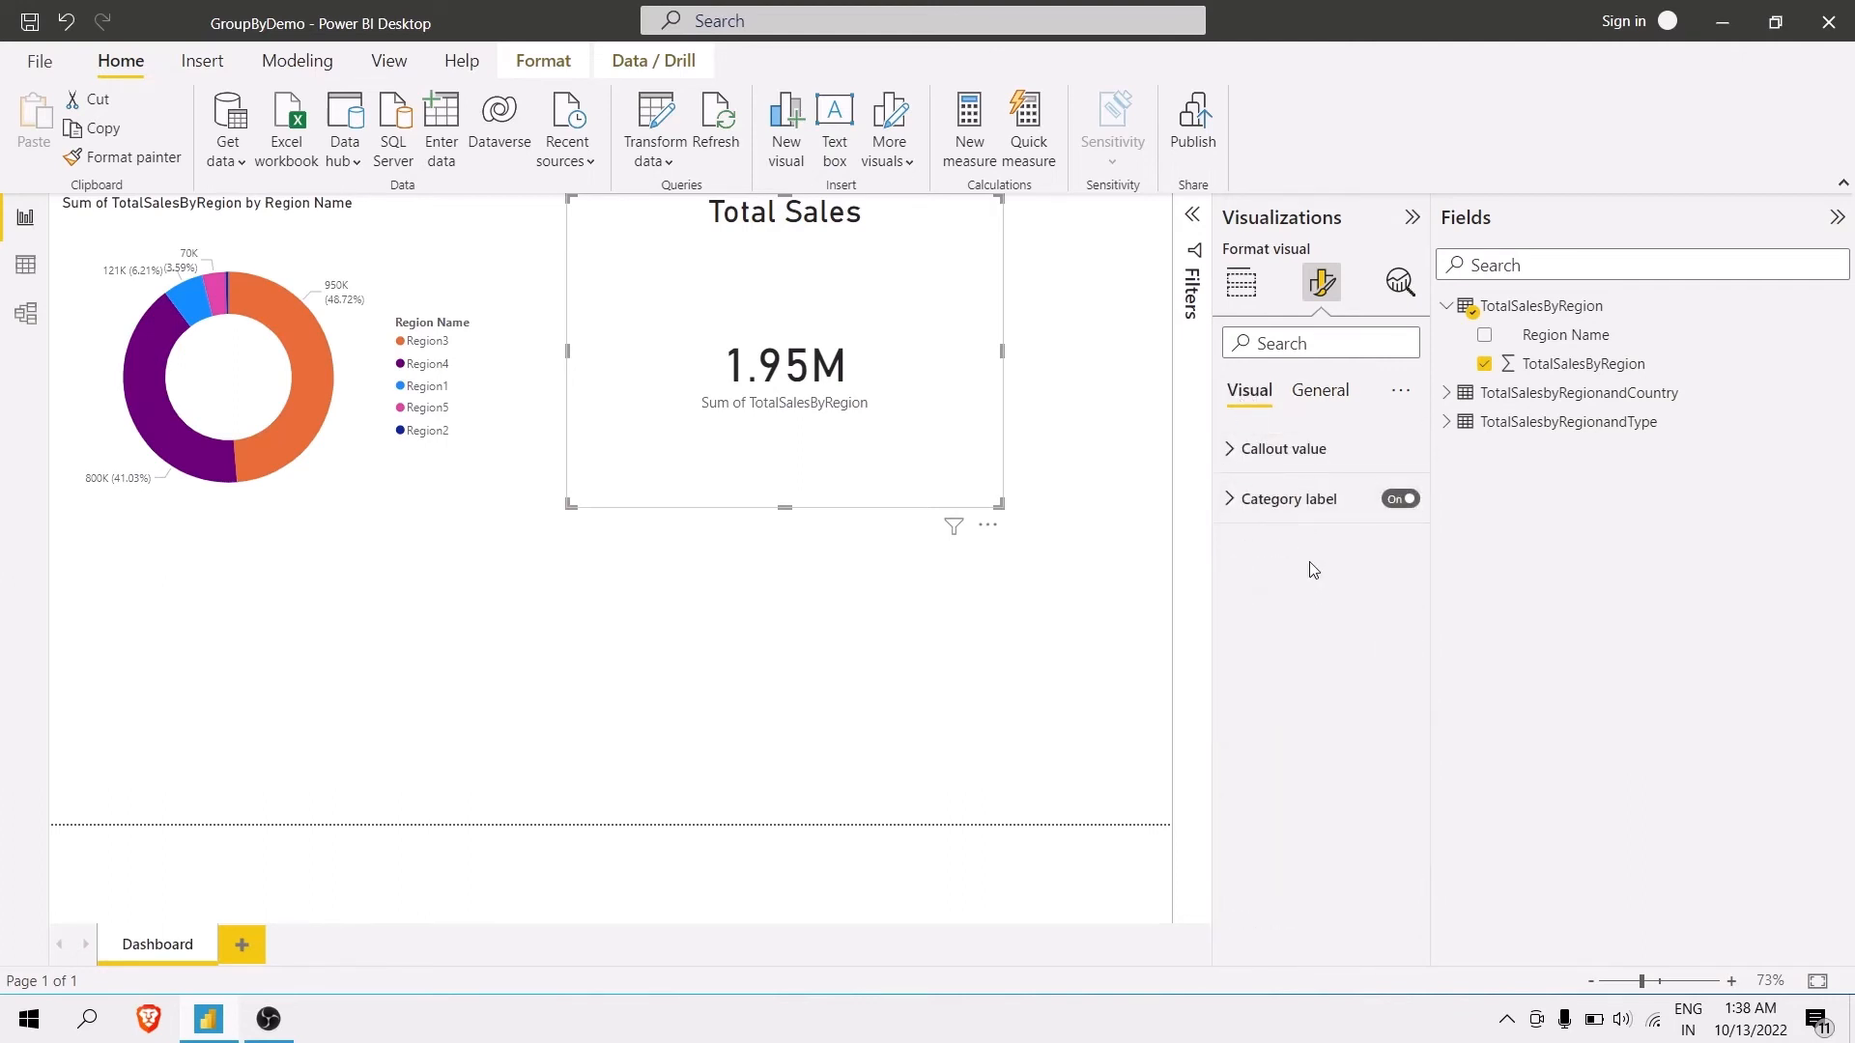
pyautogui.click(1402, 501)
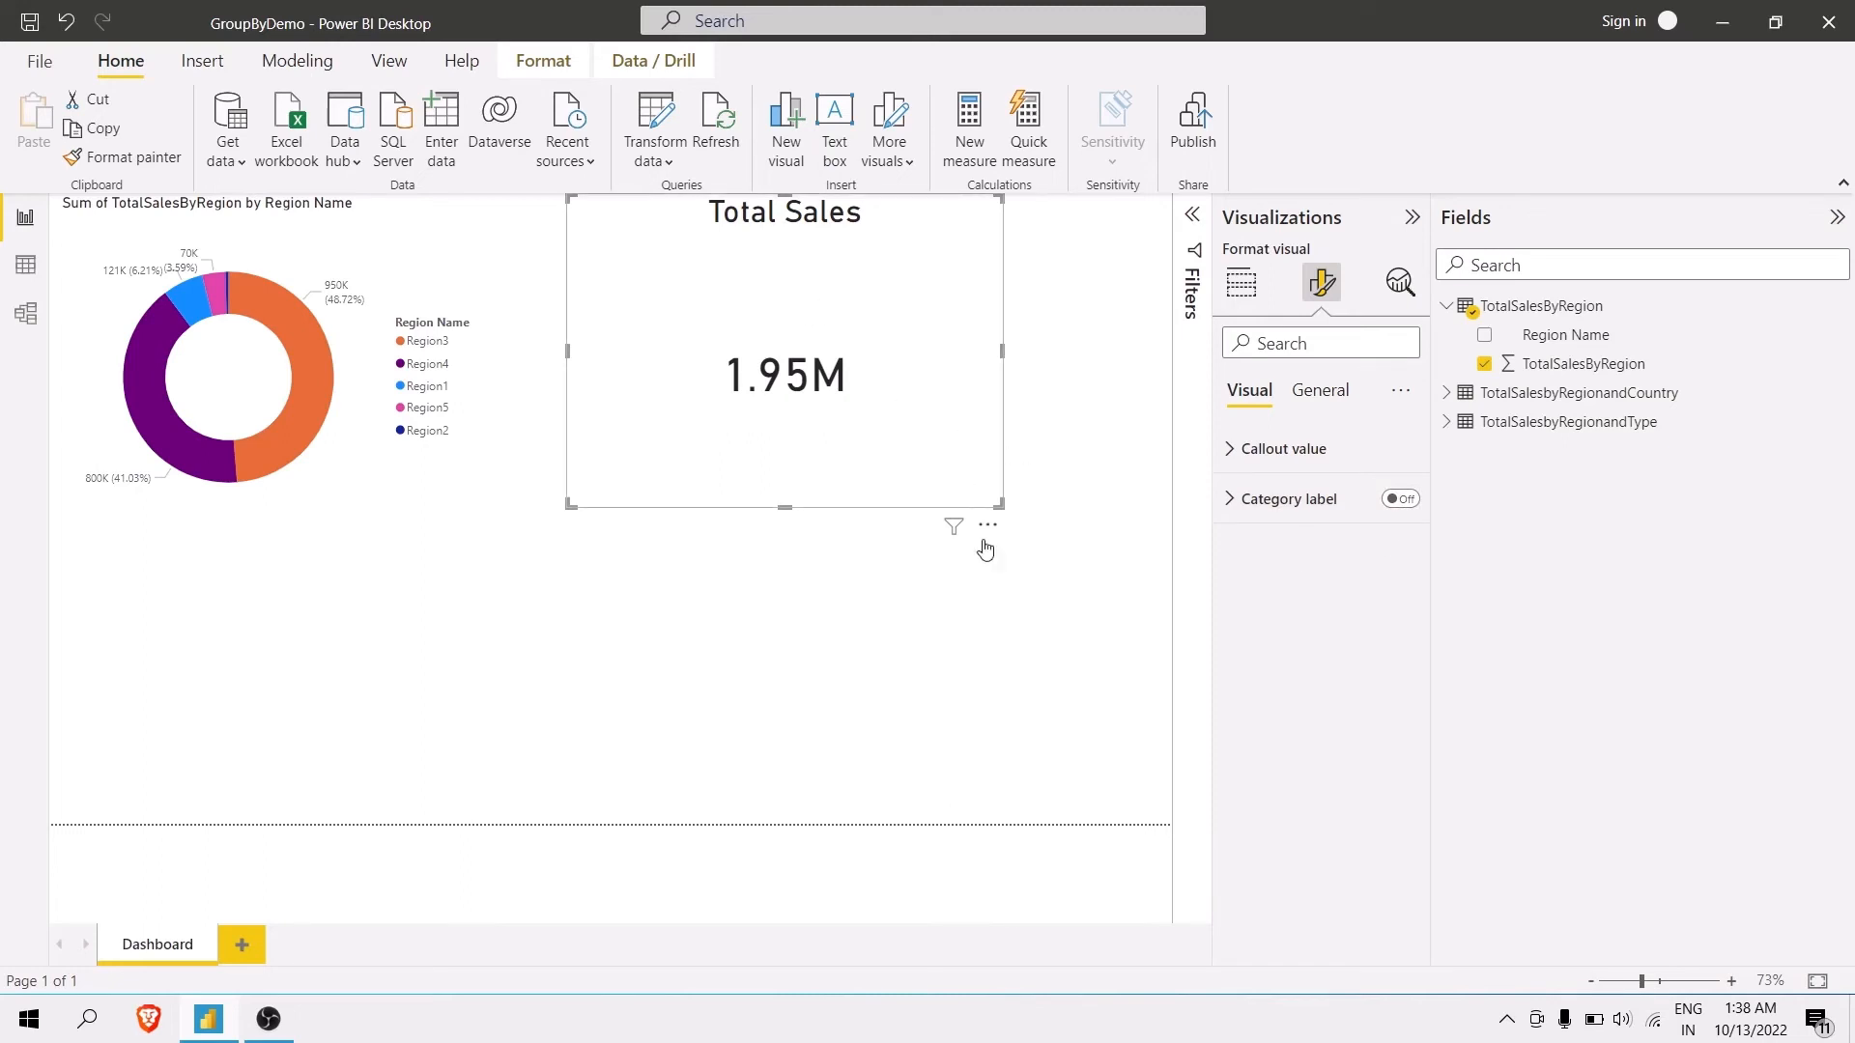
pyautogui.click(1242, 282)
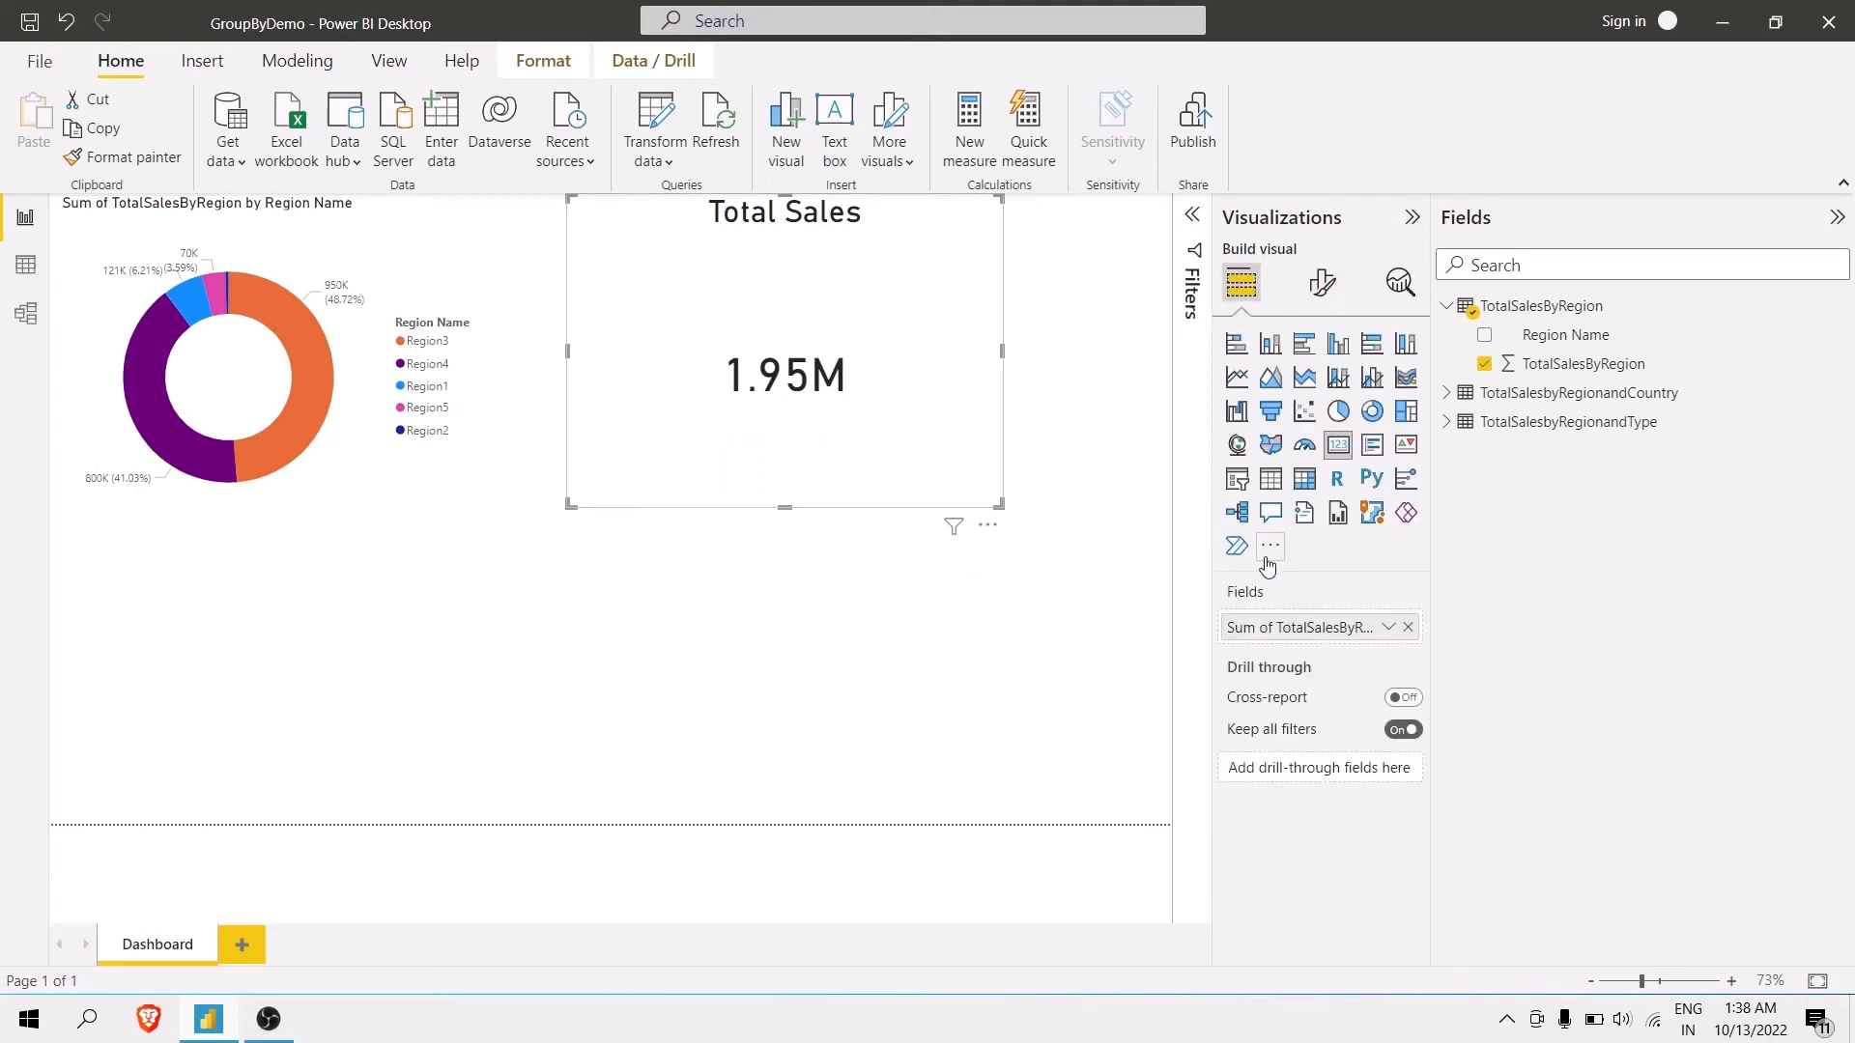
# Add a slightly narrowed matrix below the donut chart from TotalSalesbyRegionandType, with Region Name as rows, Type of Car as columns and TotalSales as values.
pyautogui.click(986, 661)
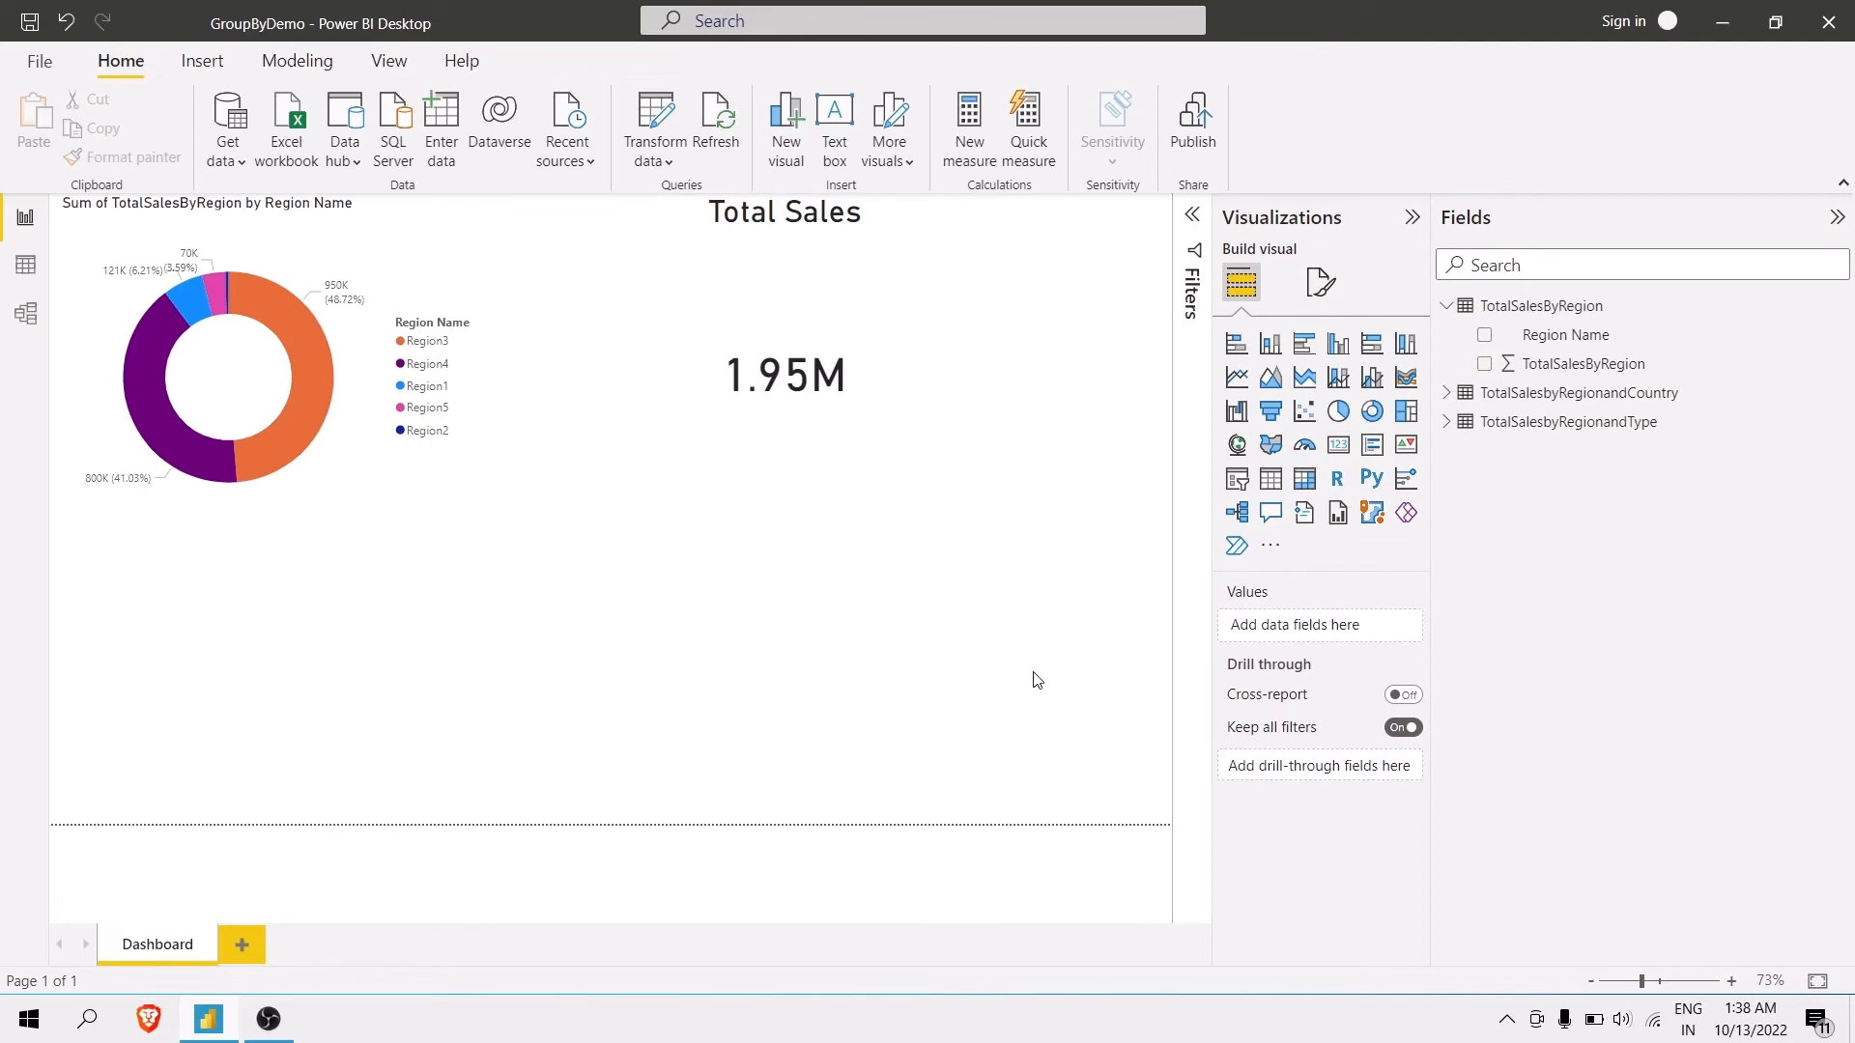
pyautogui.click(1310, 480)
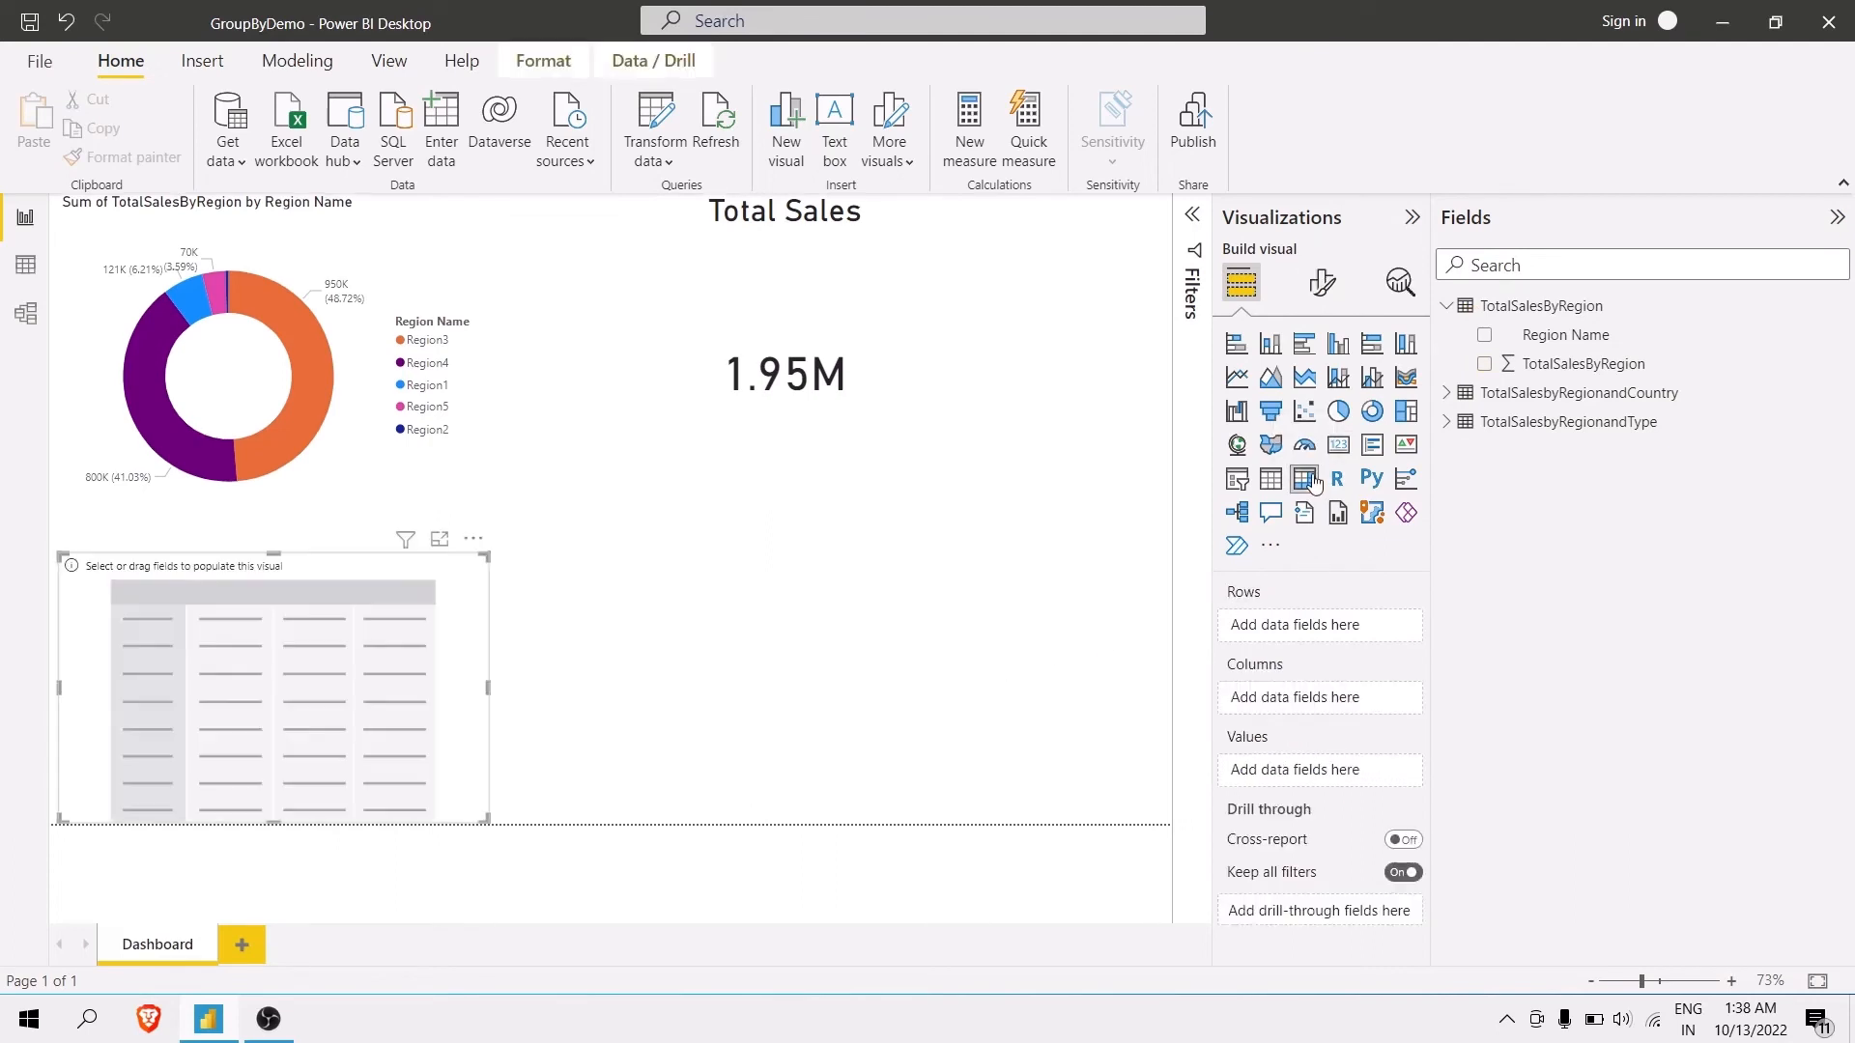
pyautogui.click(1447, 306)
pyautogui.click(1463, 364)
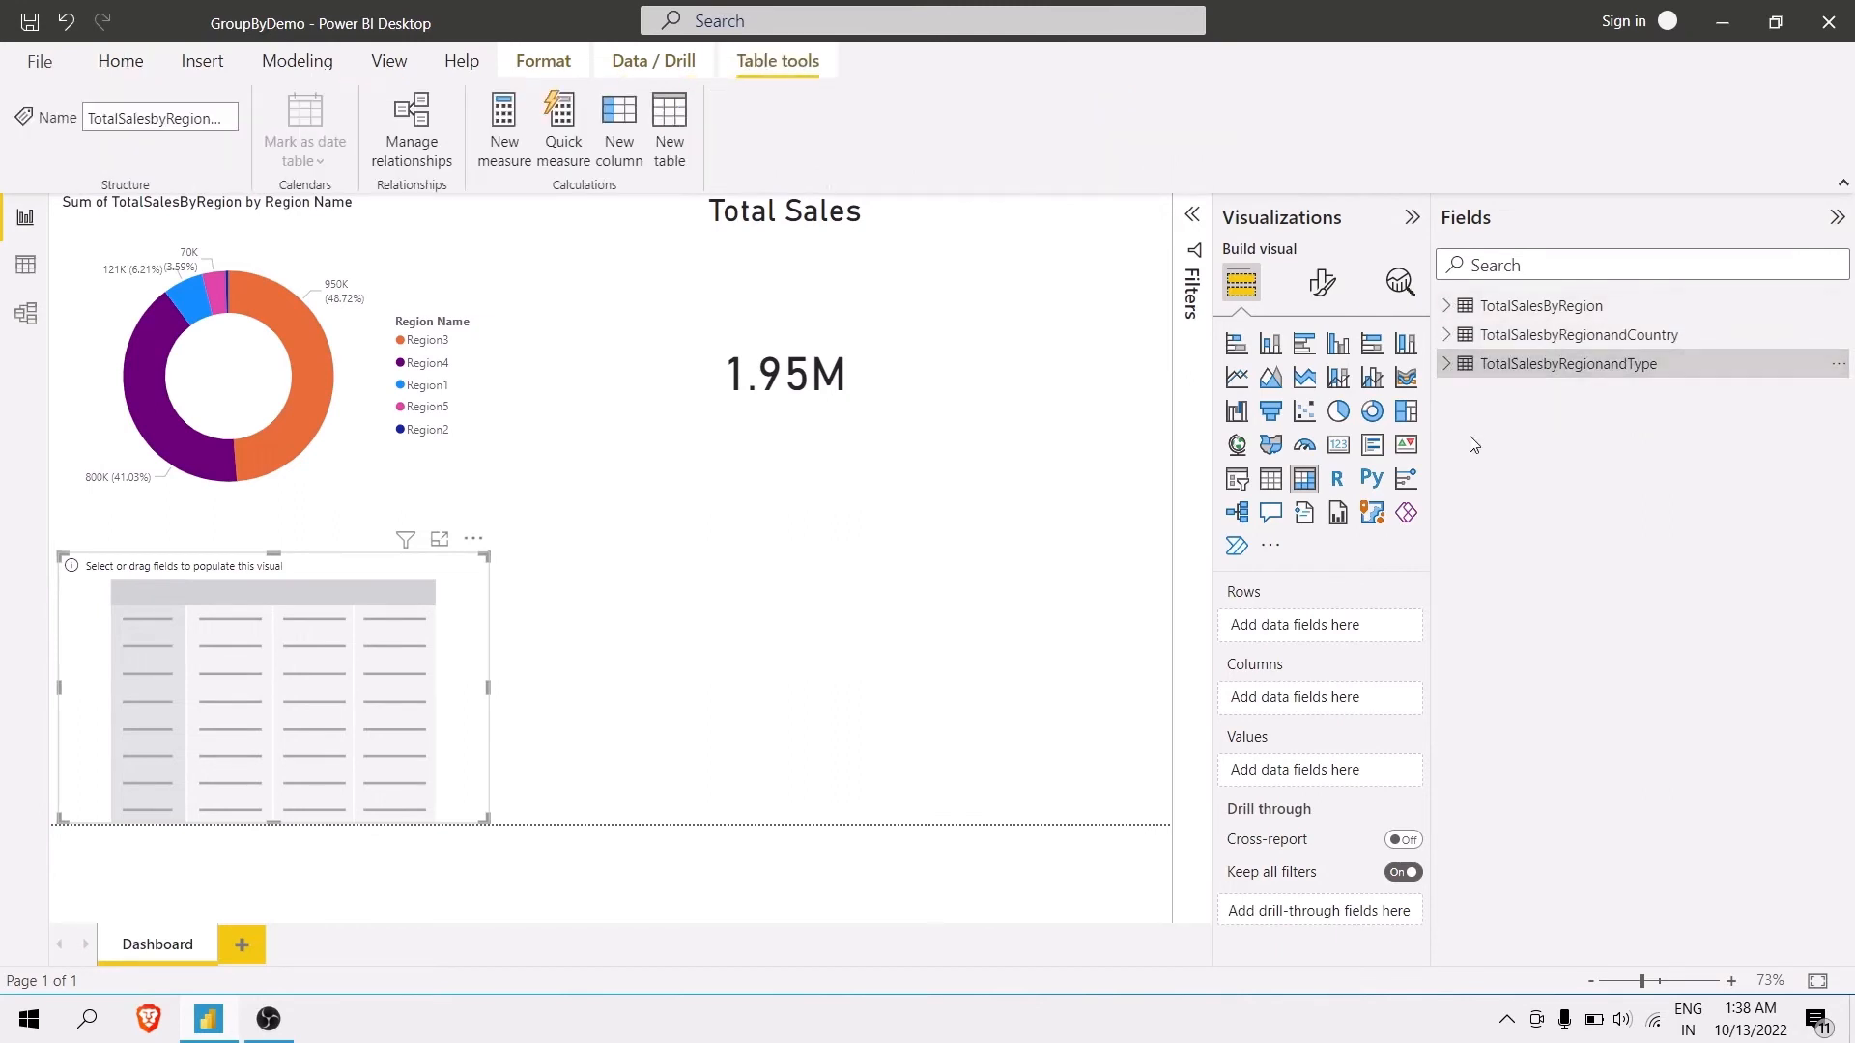
pyautogui.click(1448, 364)
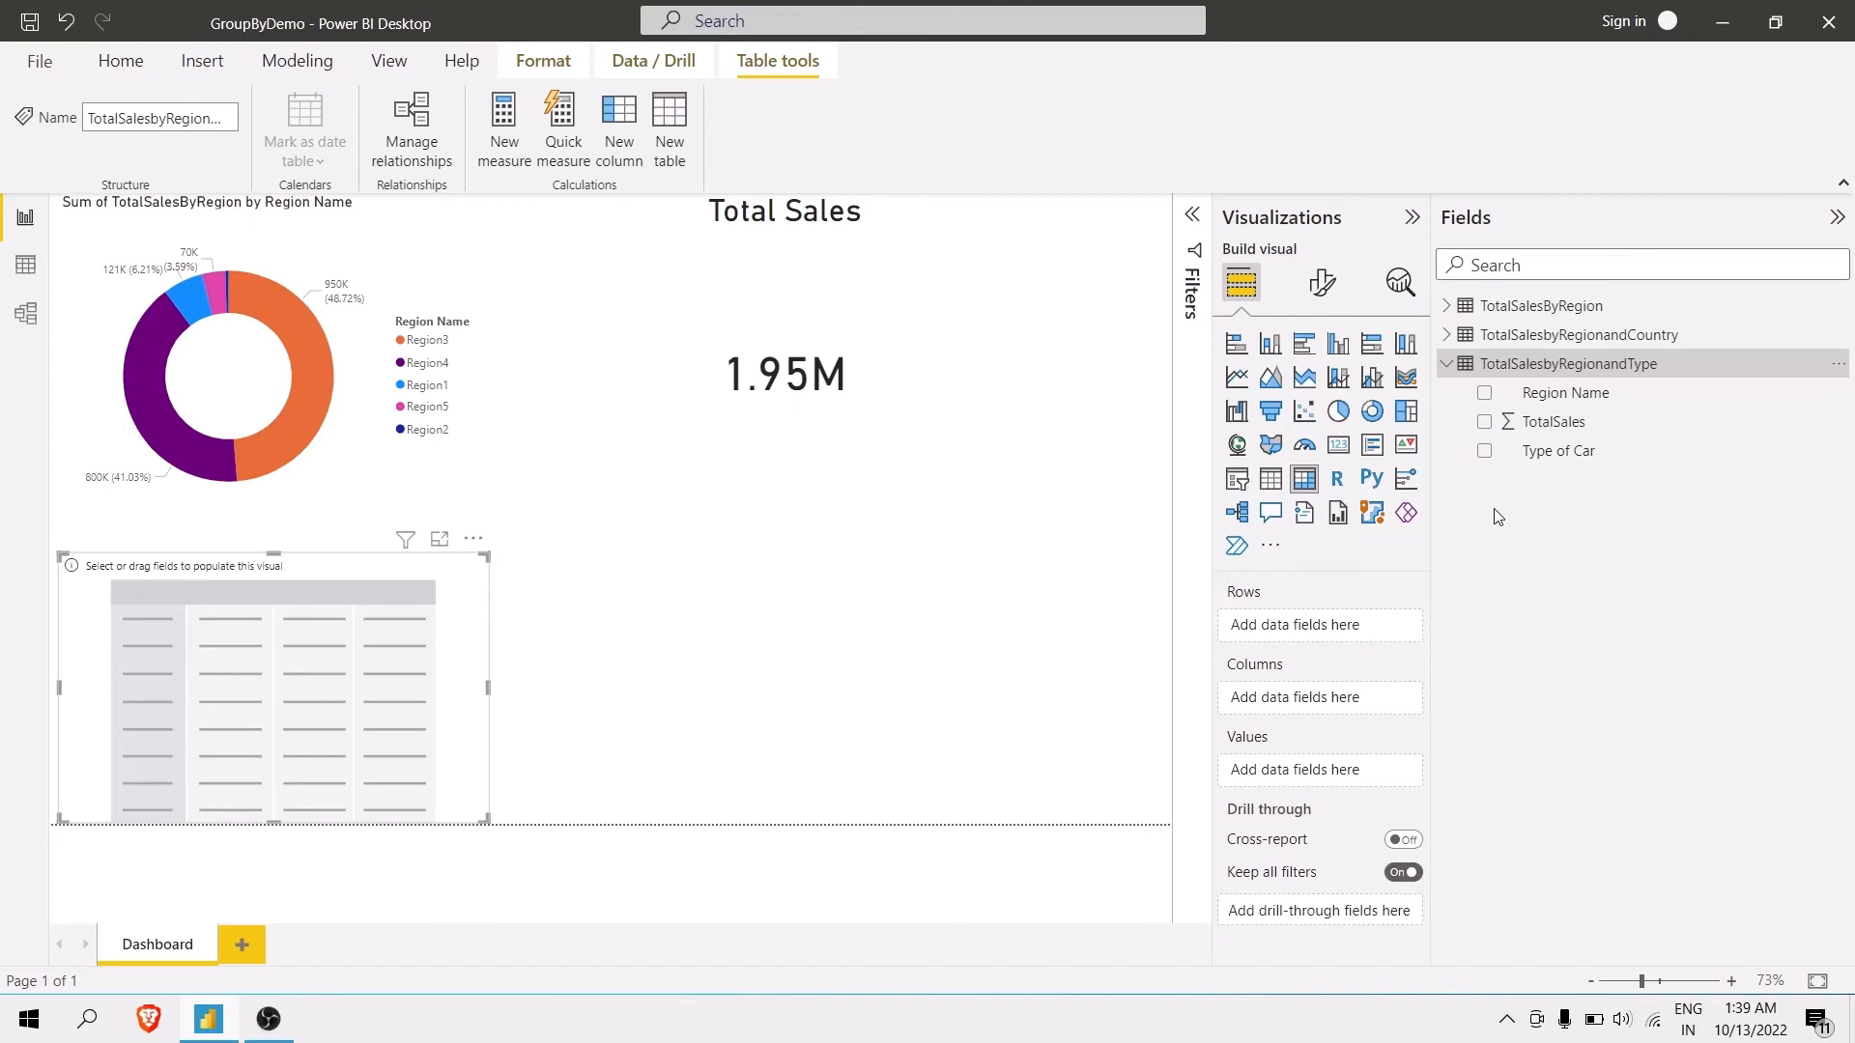
pyautogui.click(1484, 400)
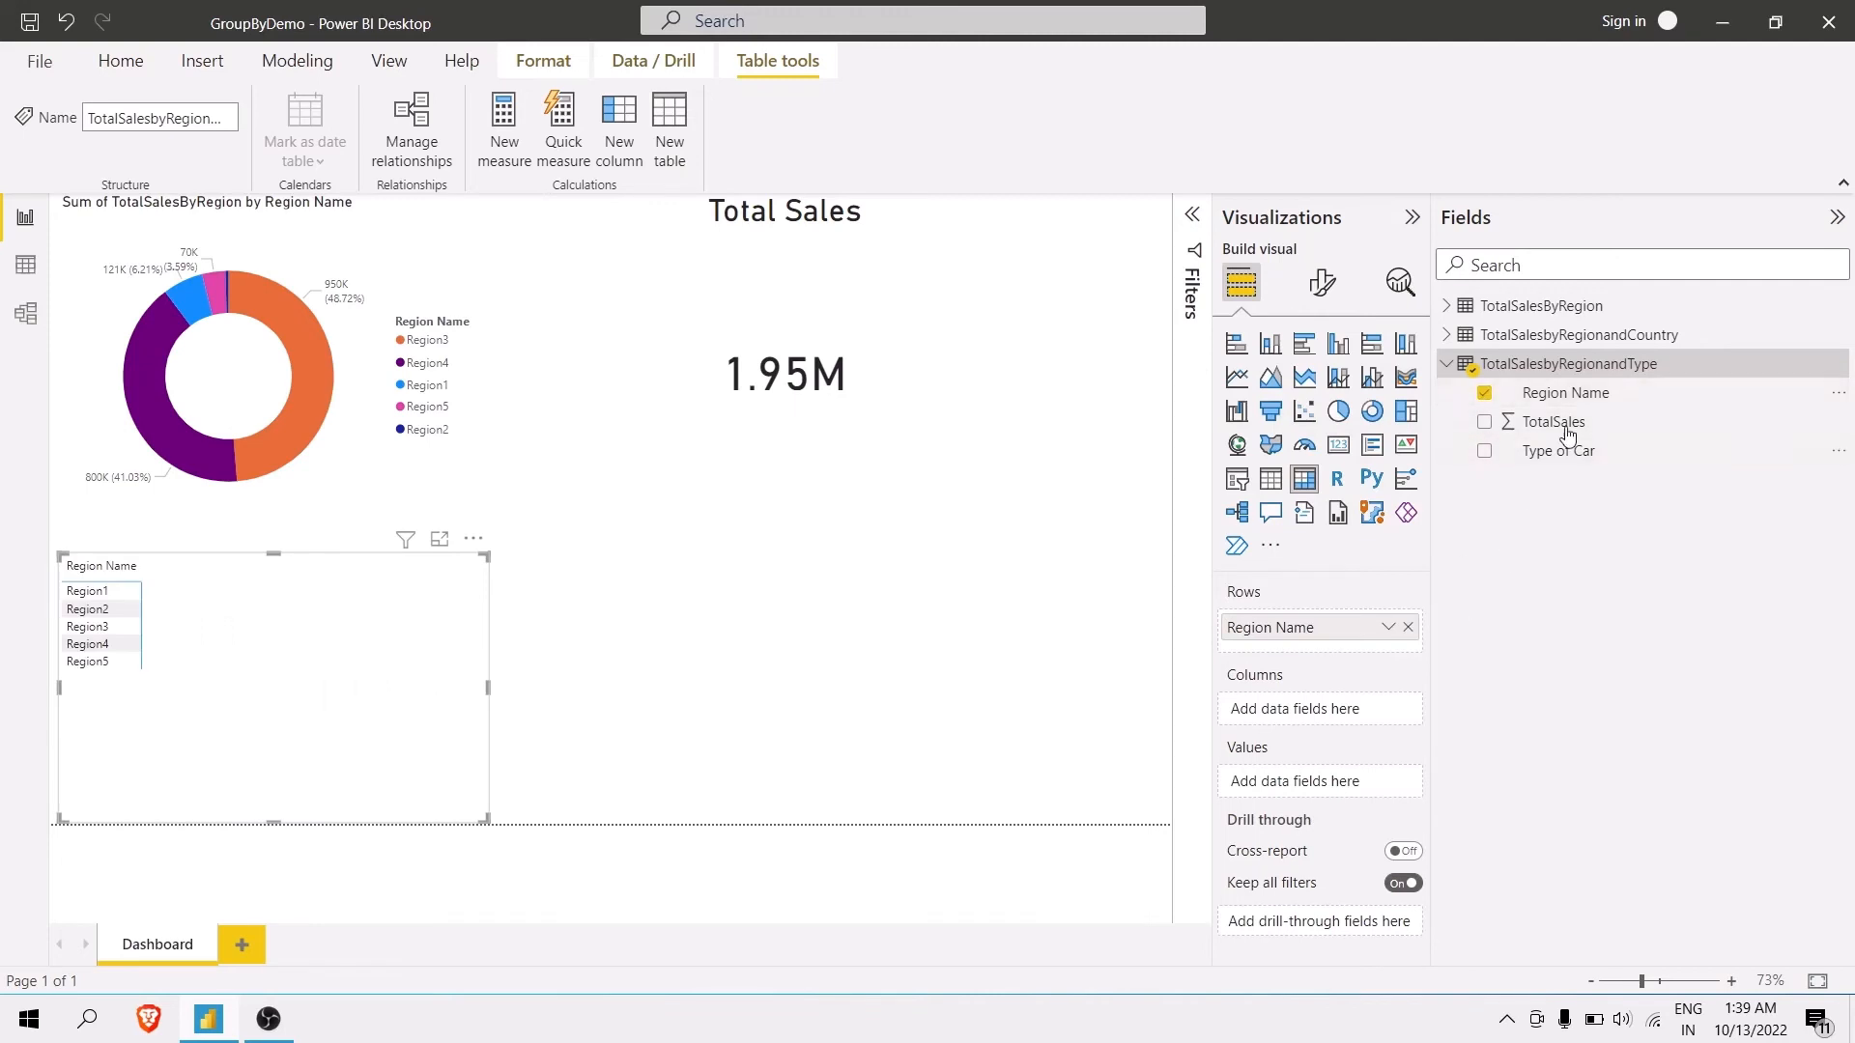
pyautogui.moveTo(1570, 460); pyautogui.dragTo(1339, 712)
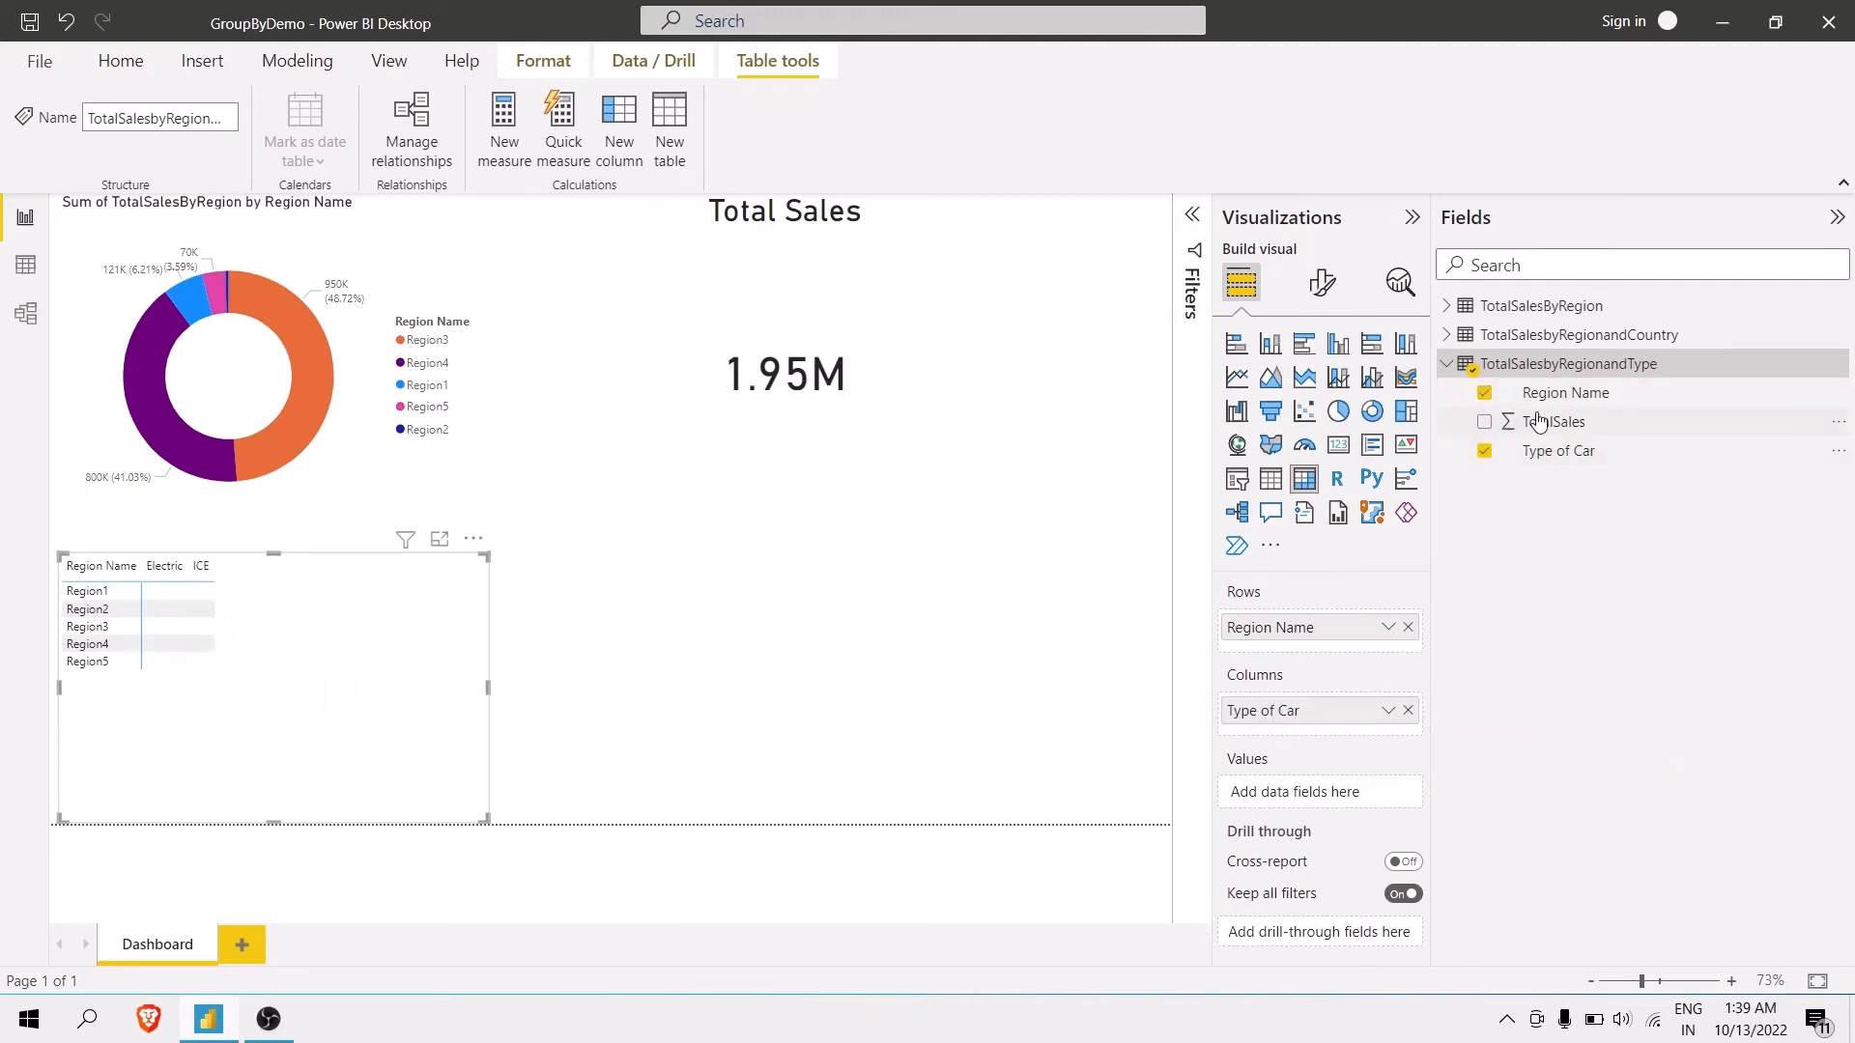
pyautogui.moveTo(1538, 422); pyautogui.dragTo(1336, 798)
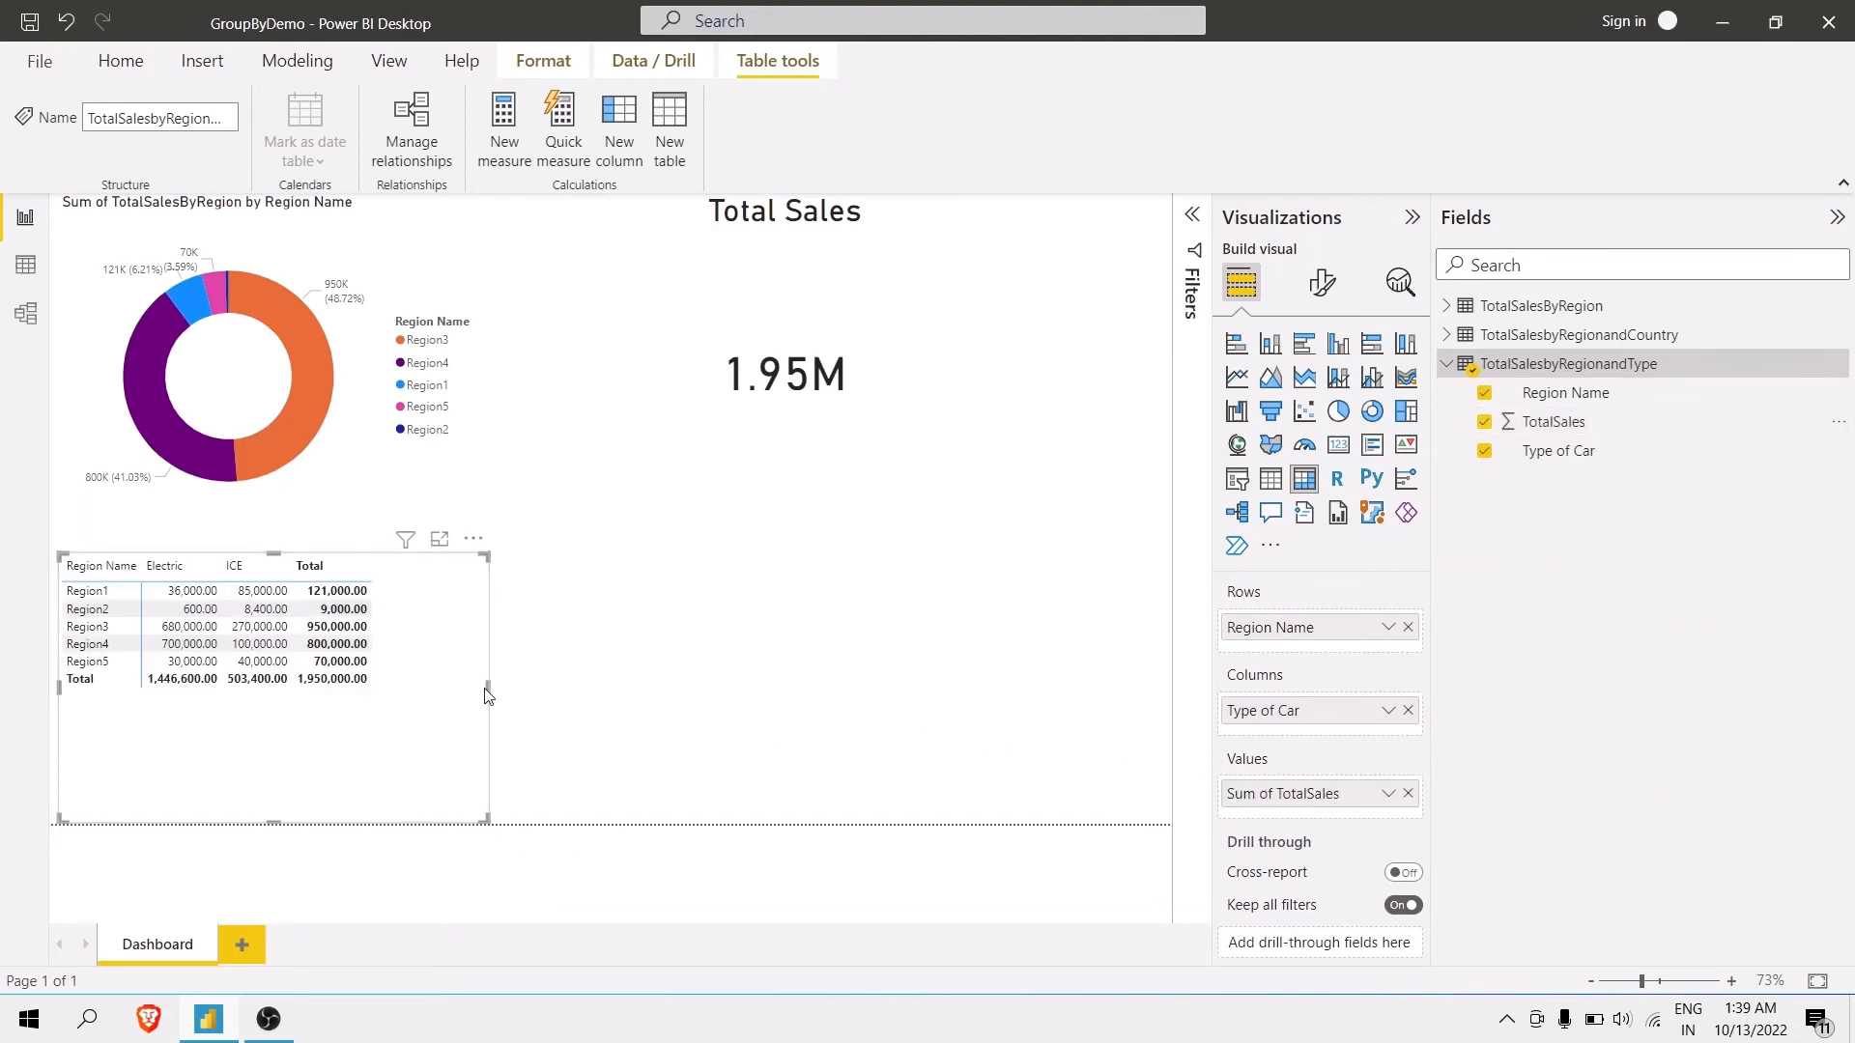
pyautogui.moveTo(488, 688); pyautogui.dragTo(440, 695)
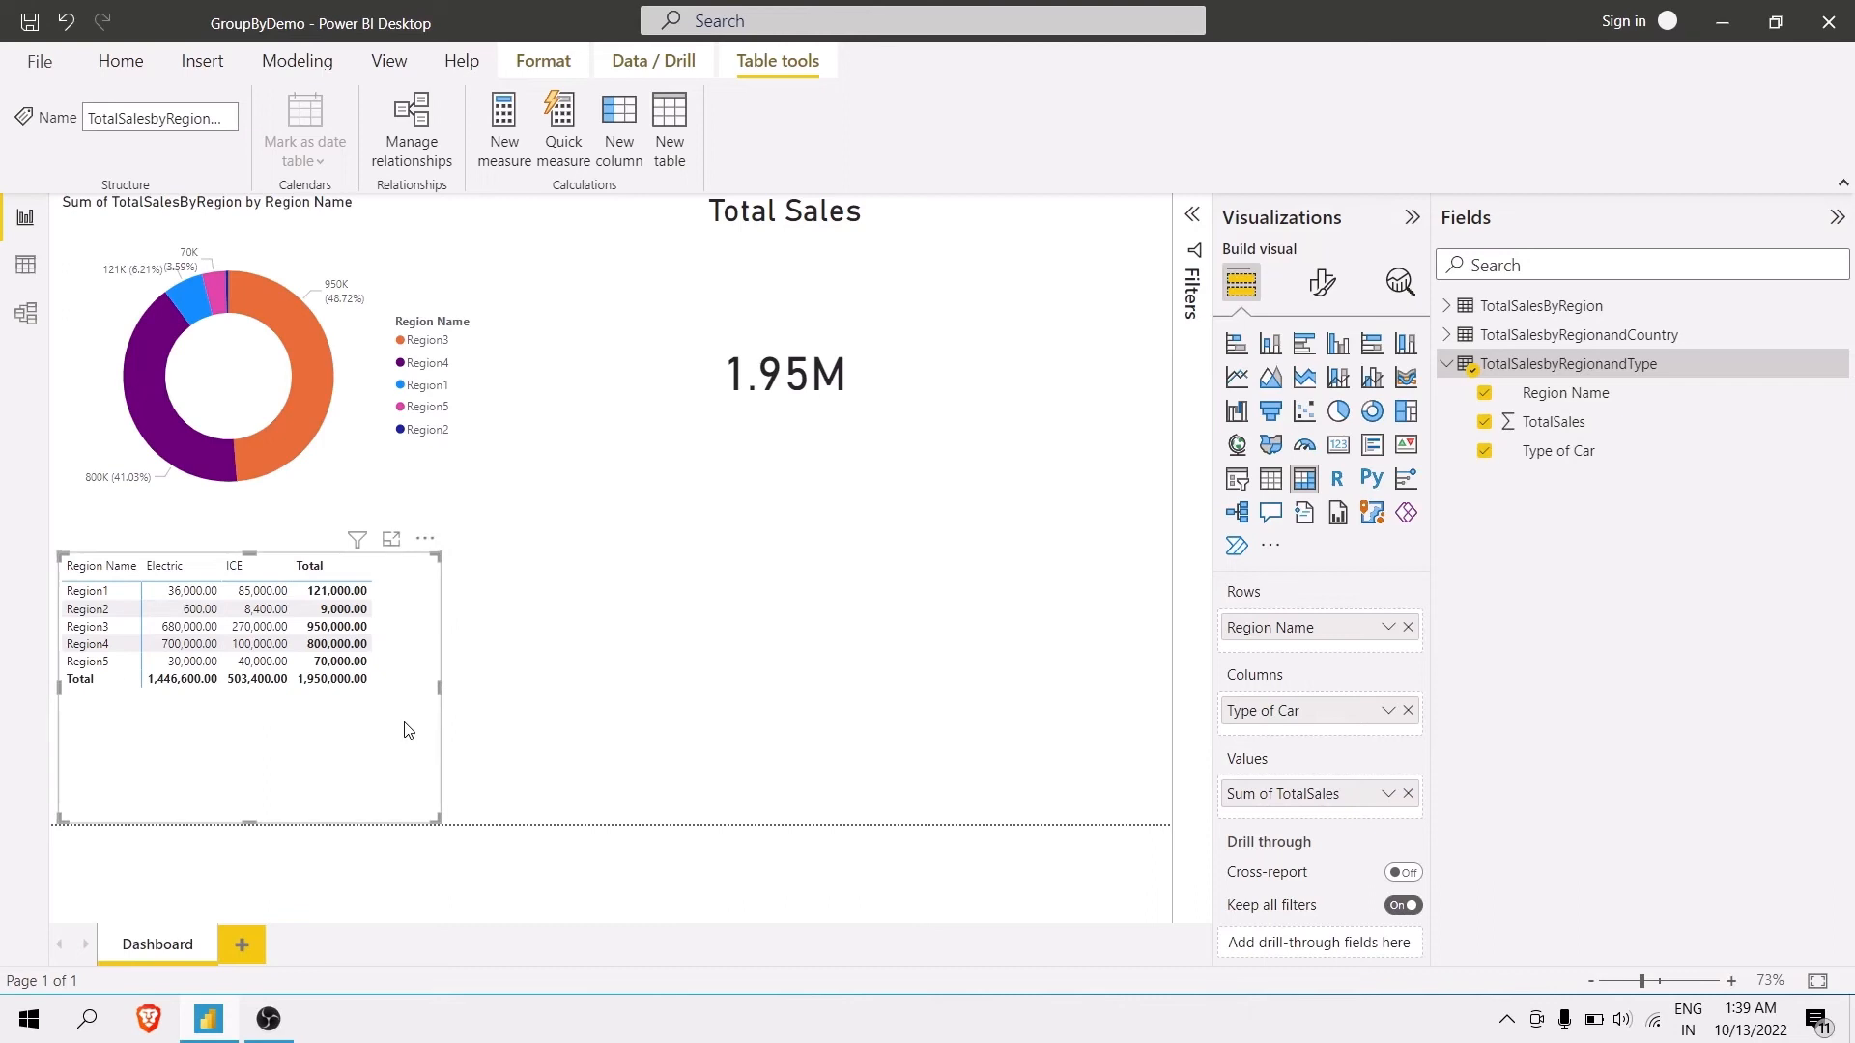
pyautogui.click(593, 710)
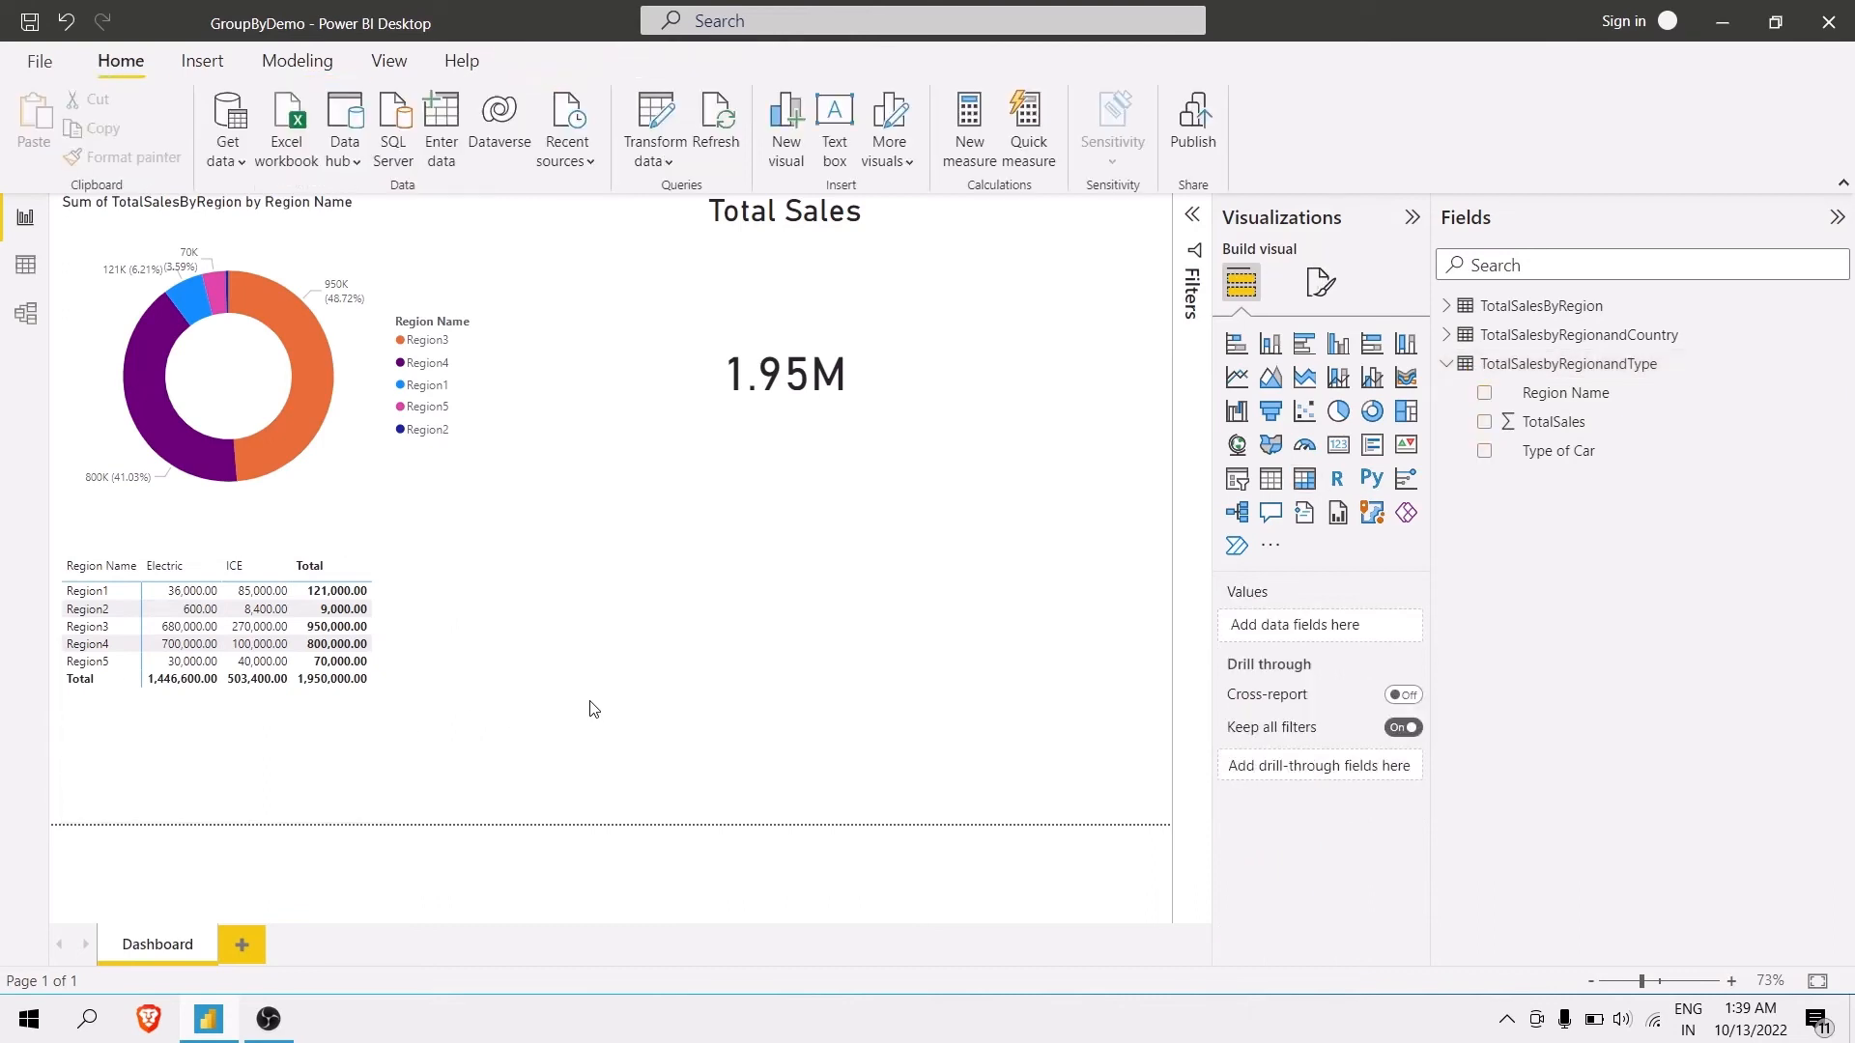
# Add a clustered column chart beside the matrix and widen it to fill most of the remaining page width.
pyautogui.click(1447, 364)
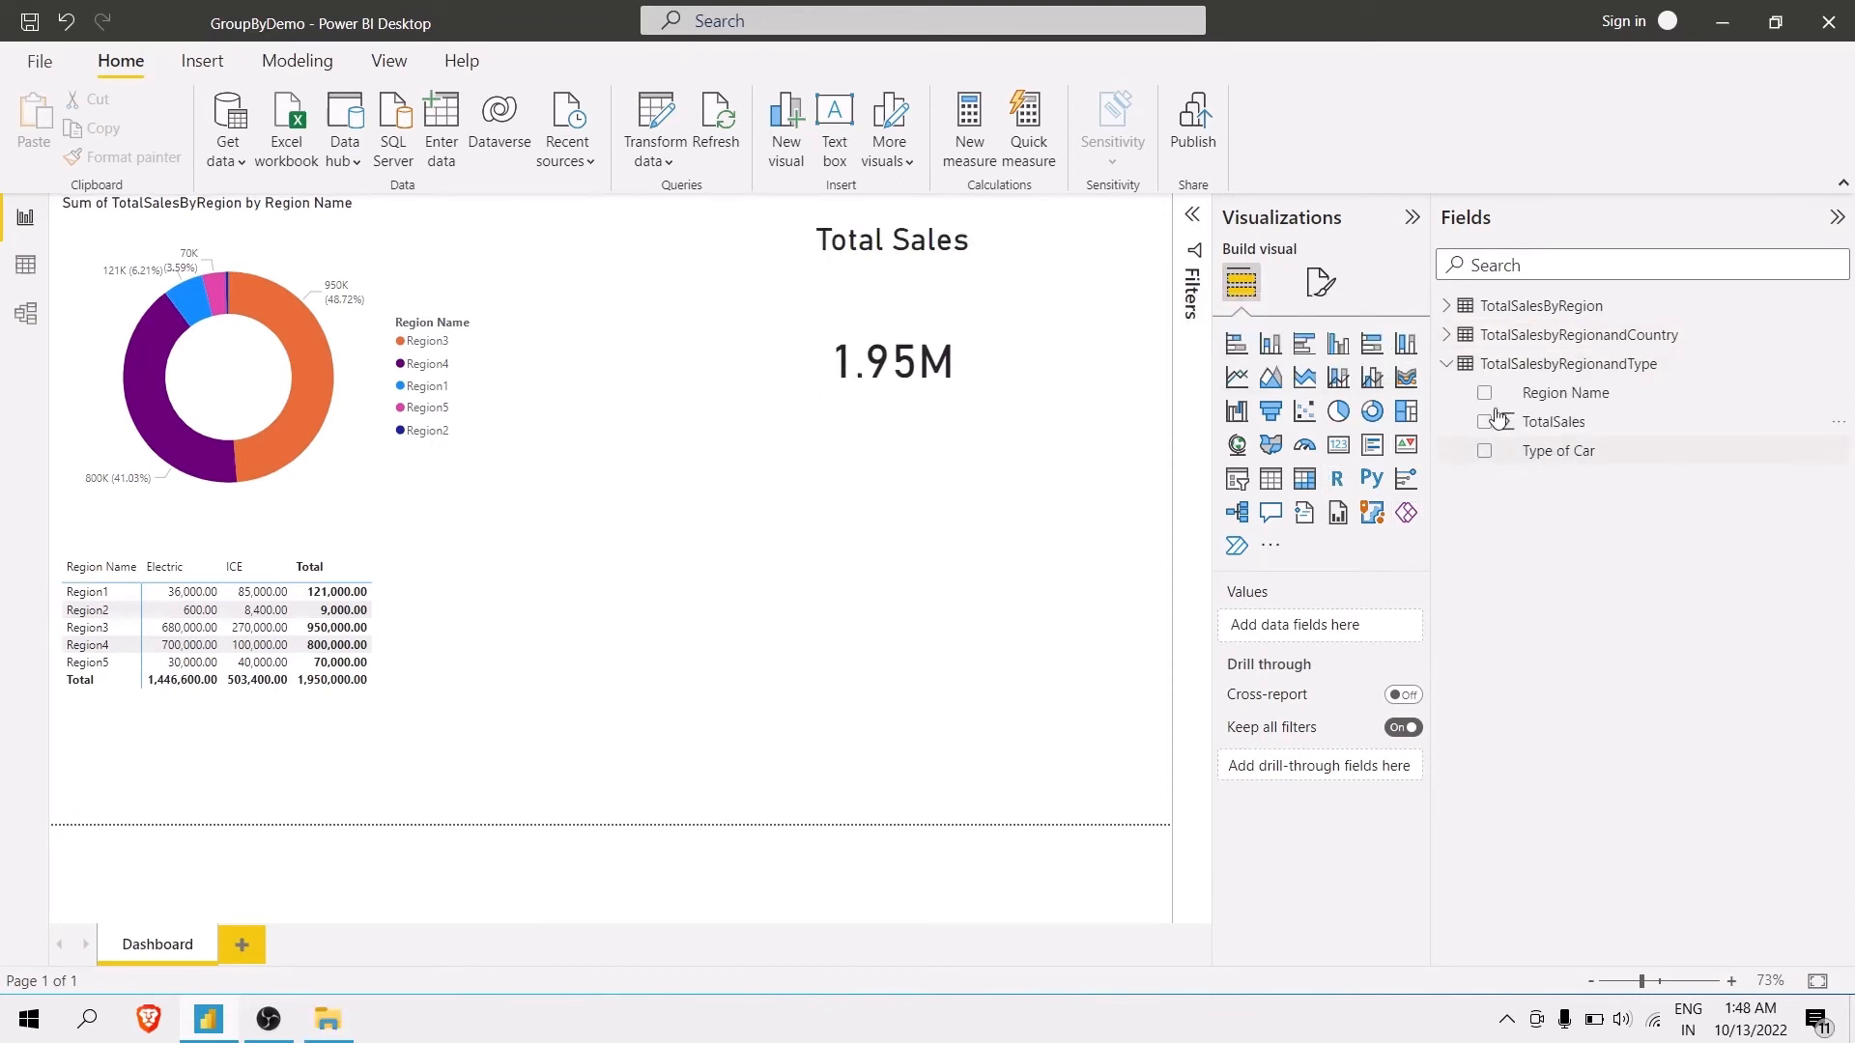
pyautogui.click(1447, 364)
pyautogui.click(1447, 335)
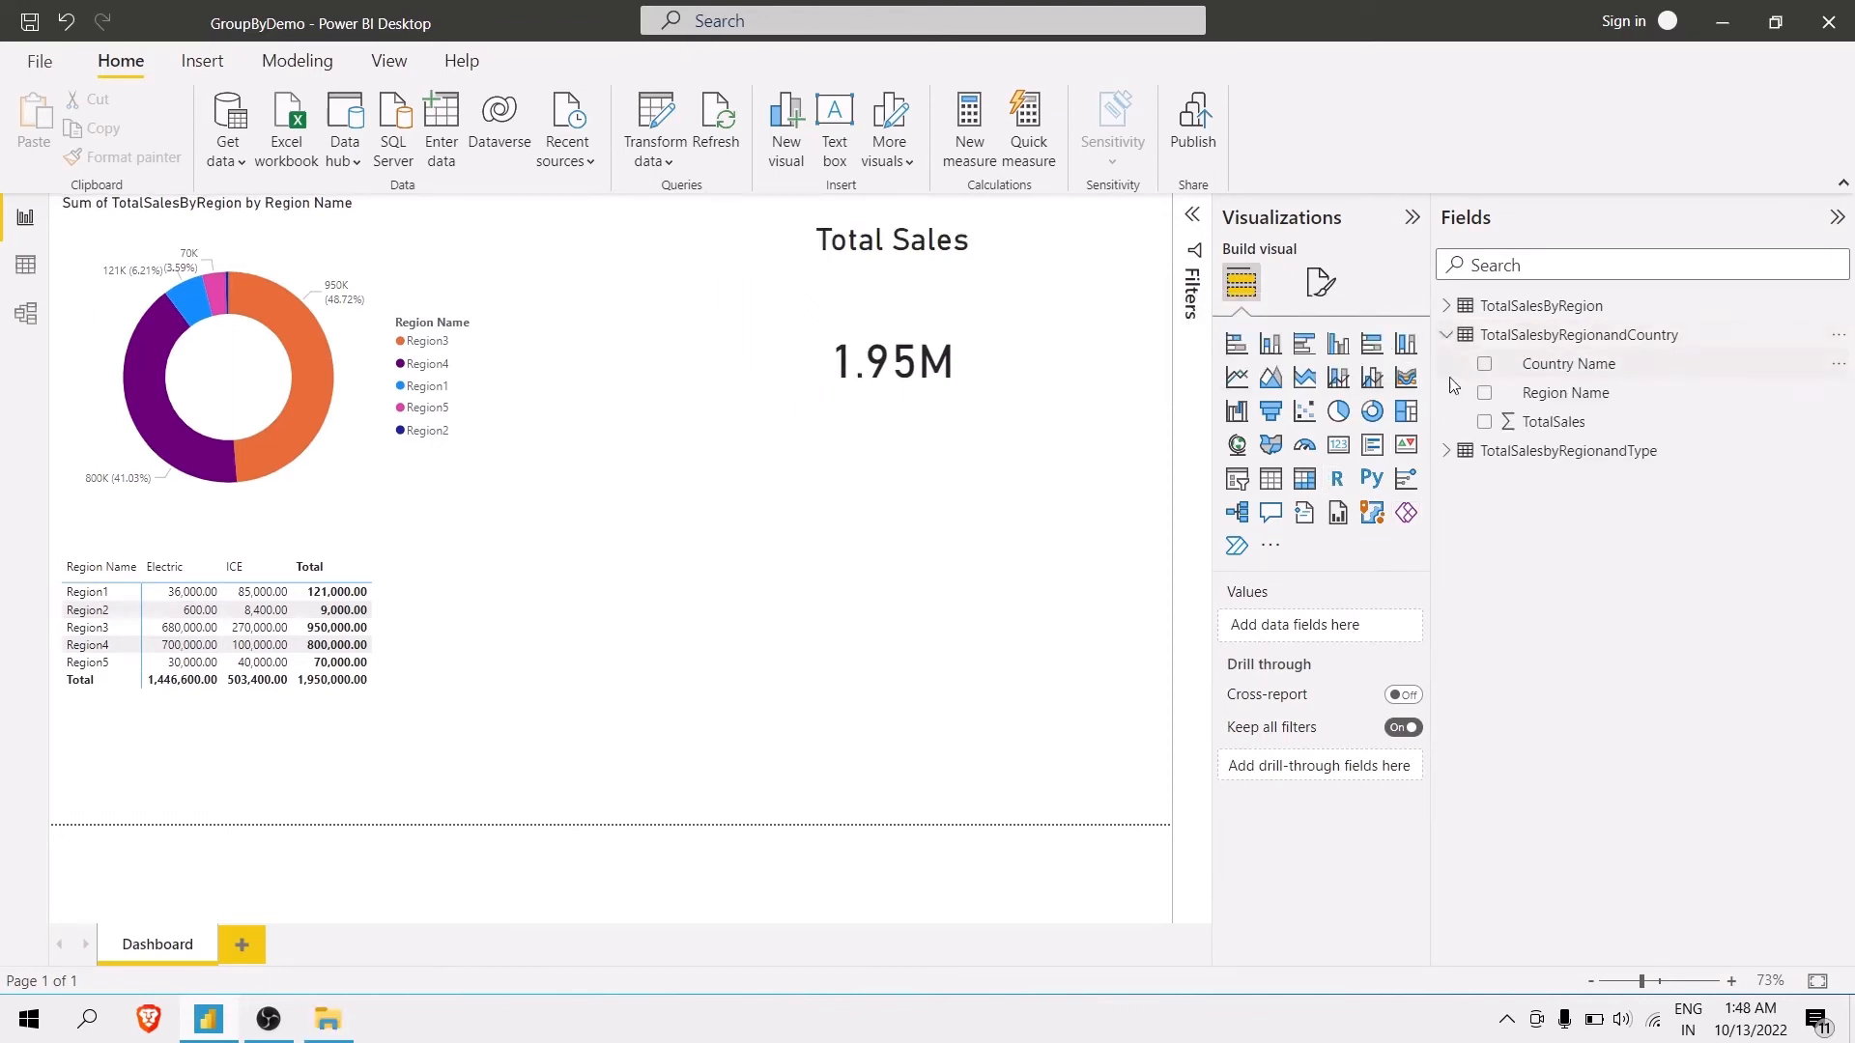
pyautogui.click(1339, 346)
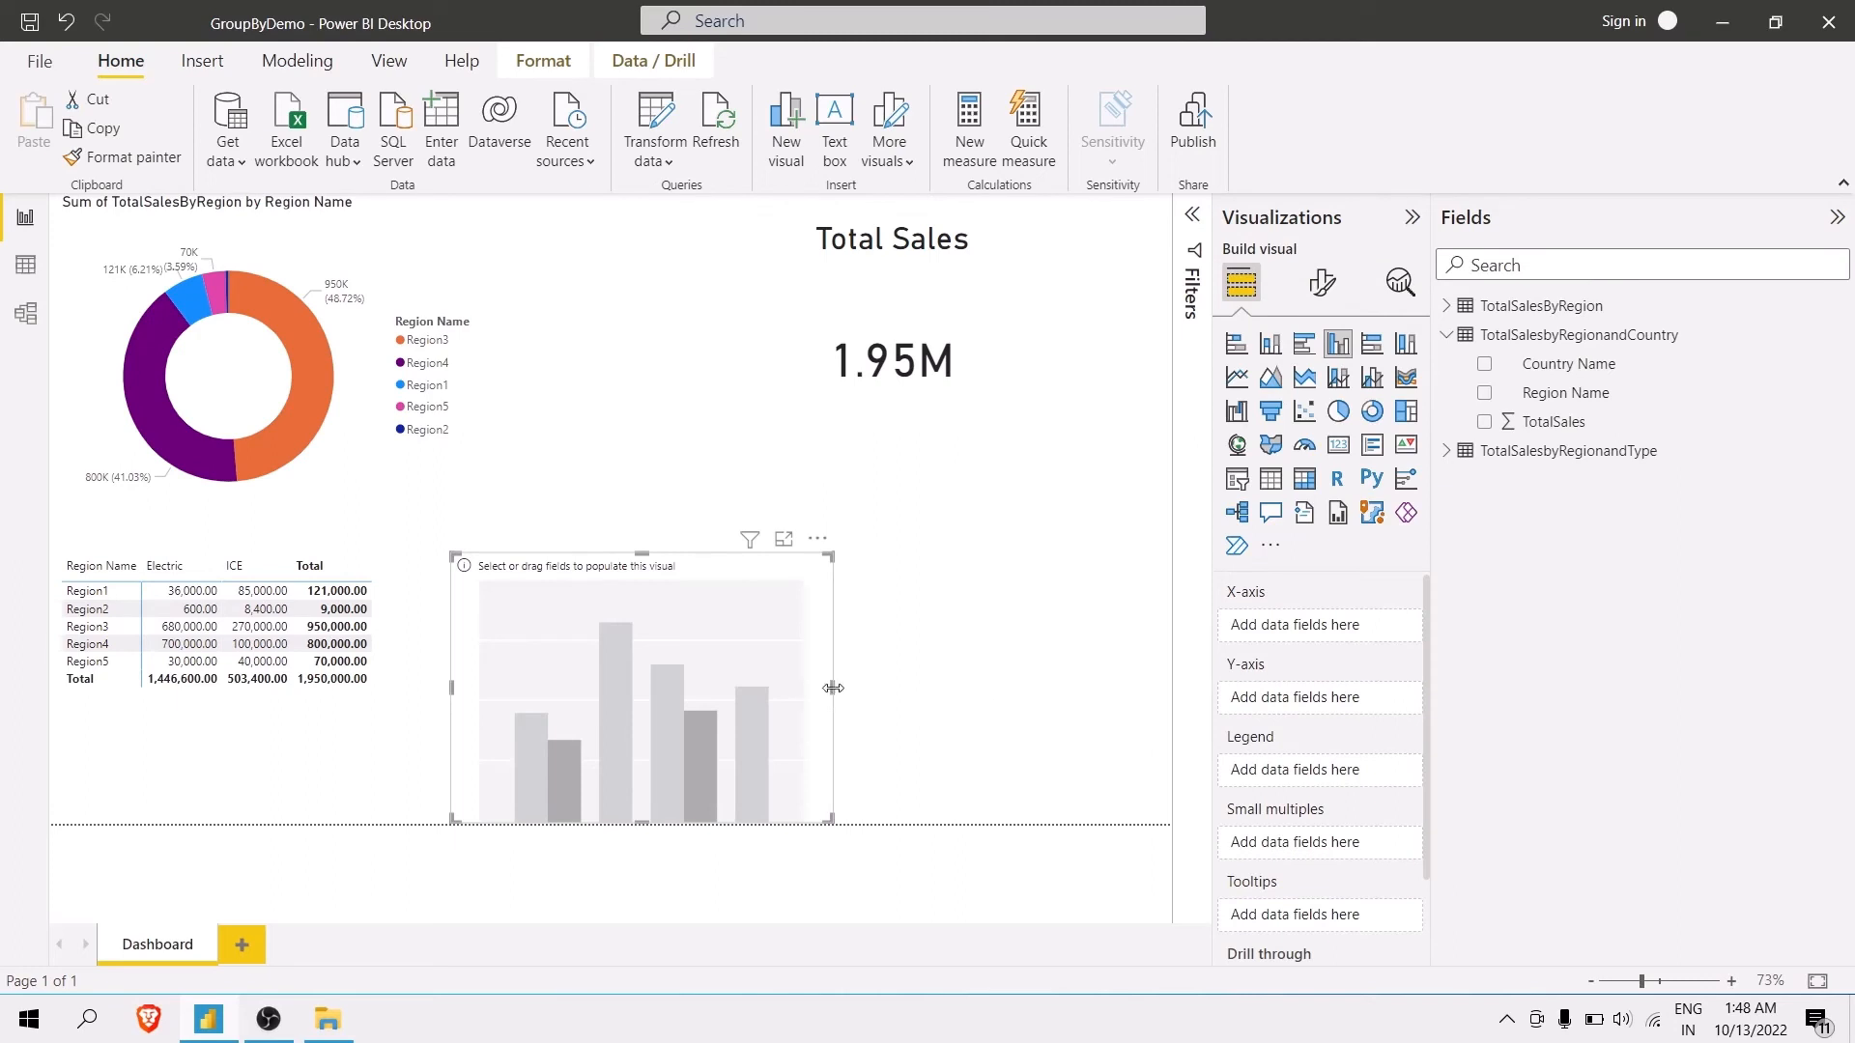
pyautogui.moveTo(832, 688); pyautogui.dragTo(1109, 686)
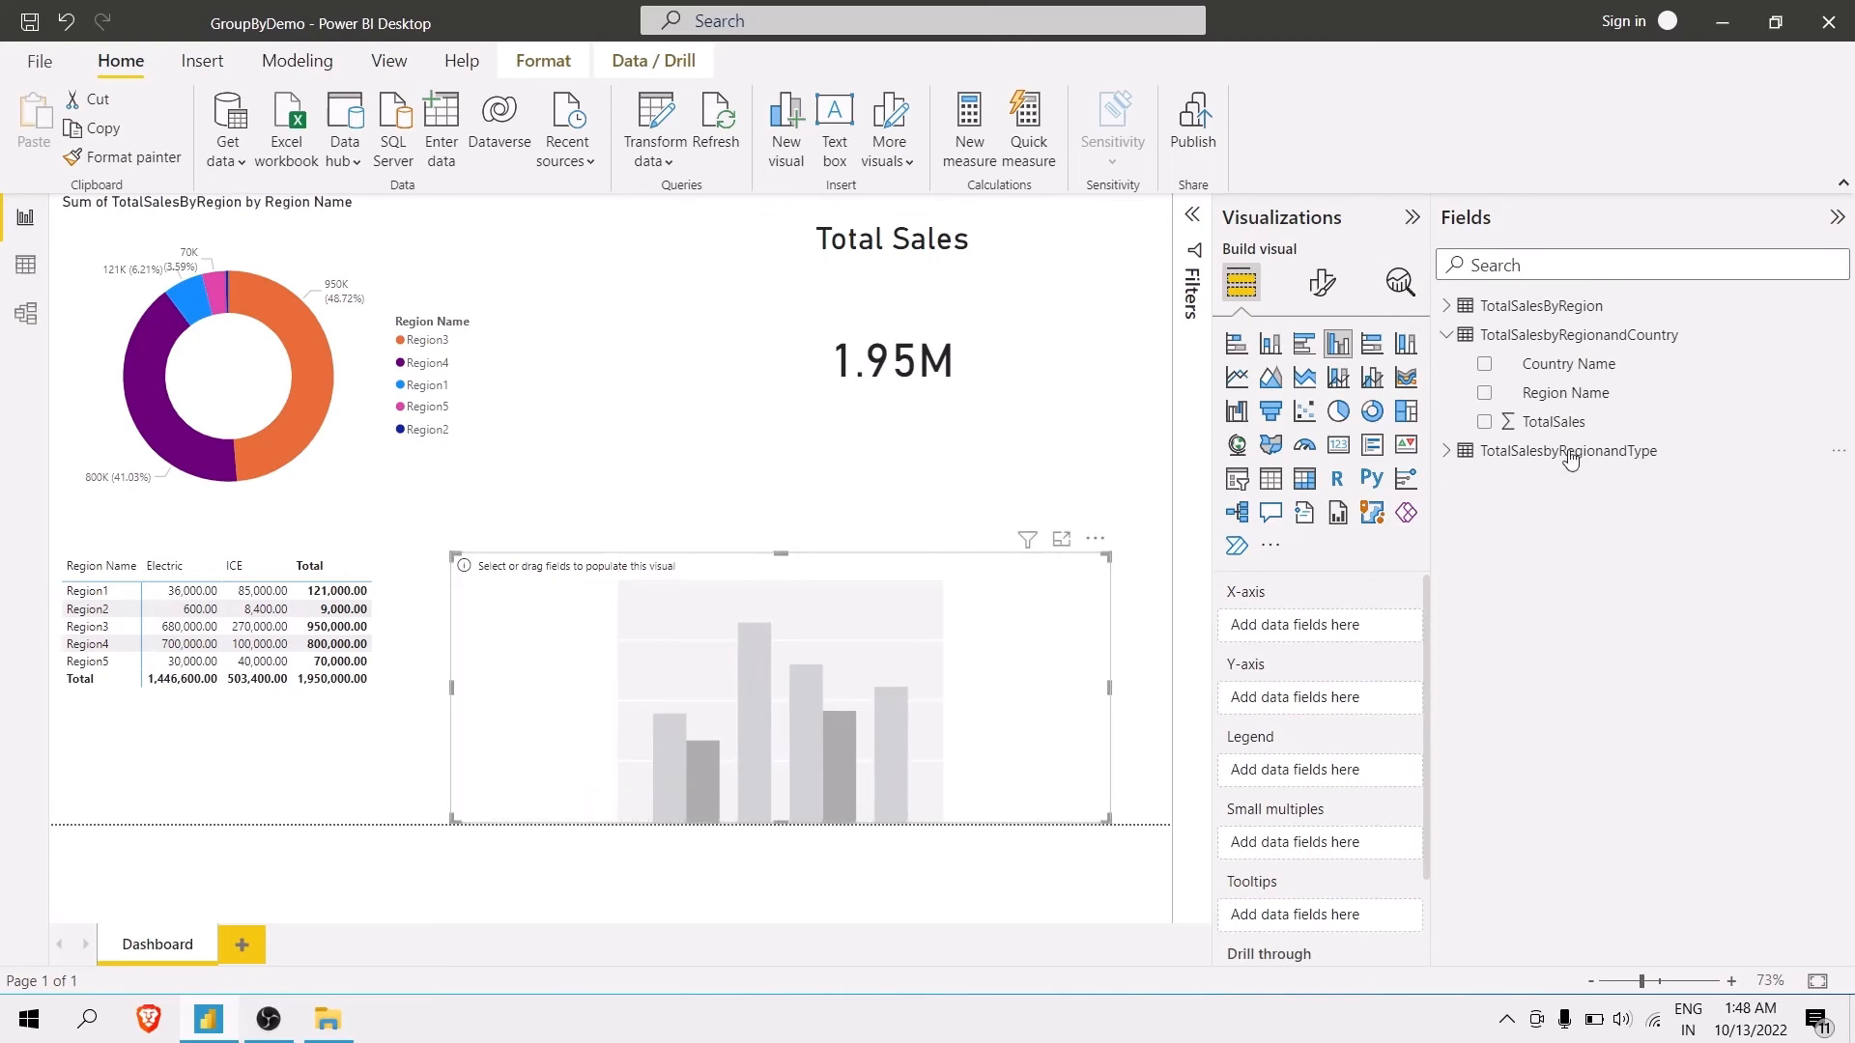
# Assign TotalSalesbyRegionandCountry's Region Name and Country Name to the column chart's X-axis and TotalSales to its Y-axis, and shift the chart slightly.
pyautogui.moveTo(1578, 399); pyautogui.dragTo(1317, 628)
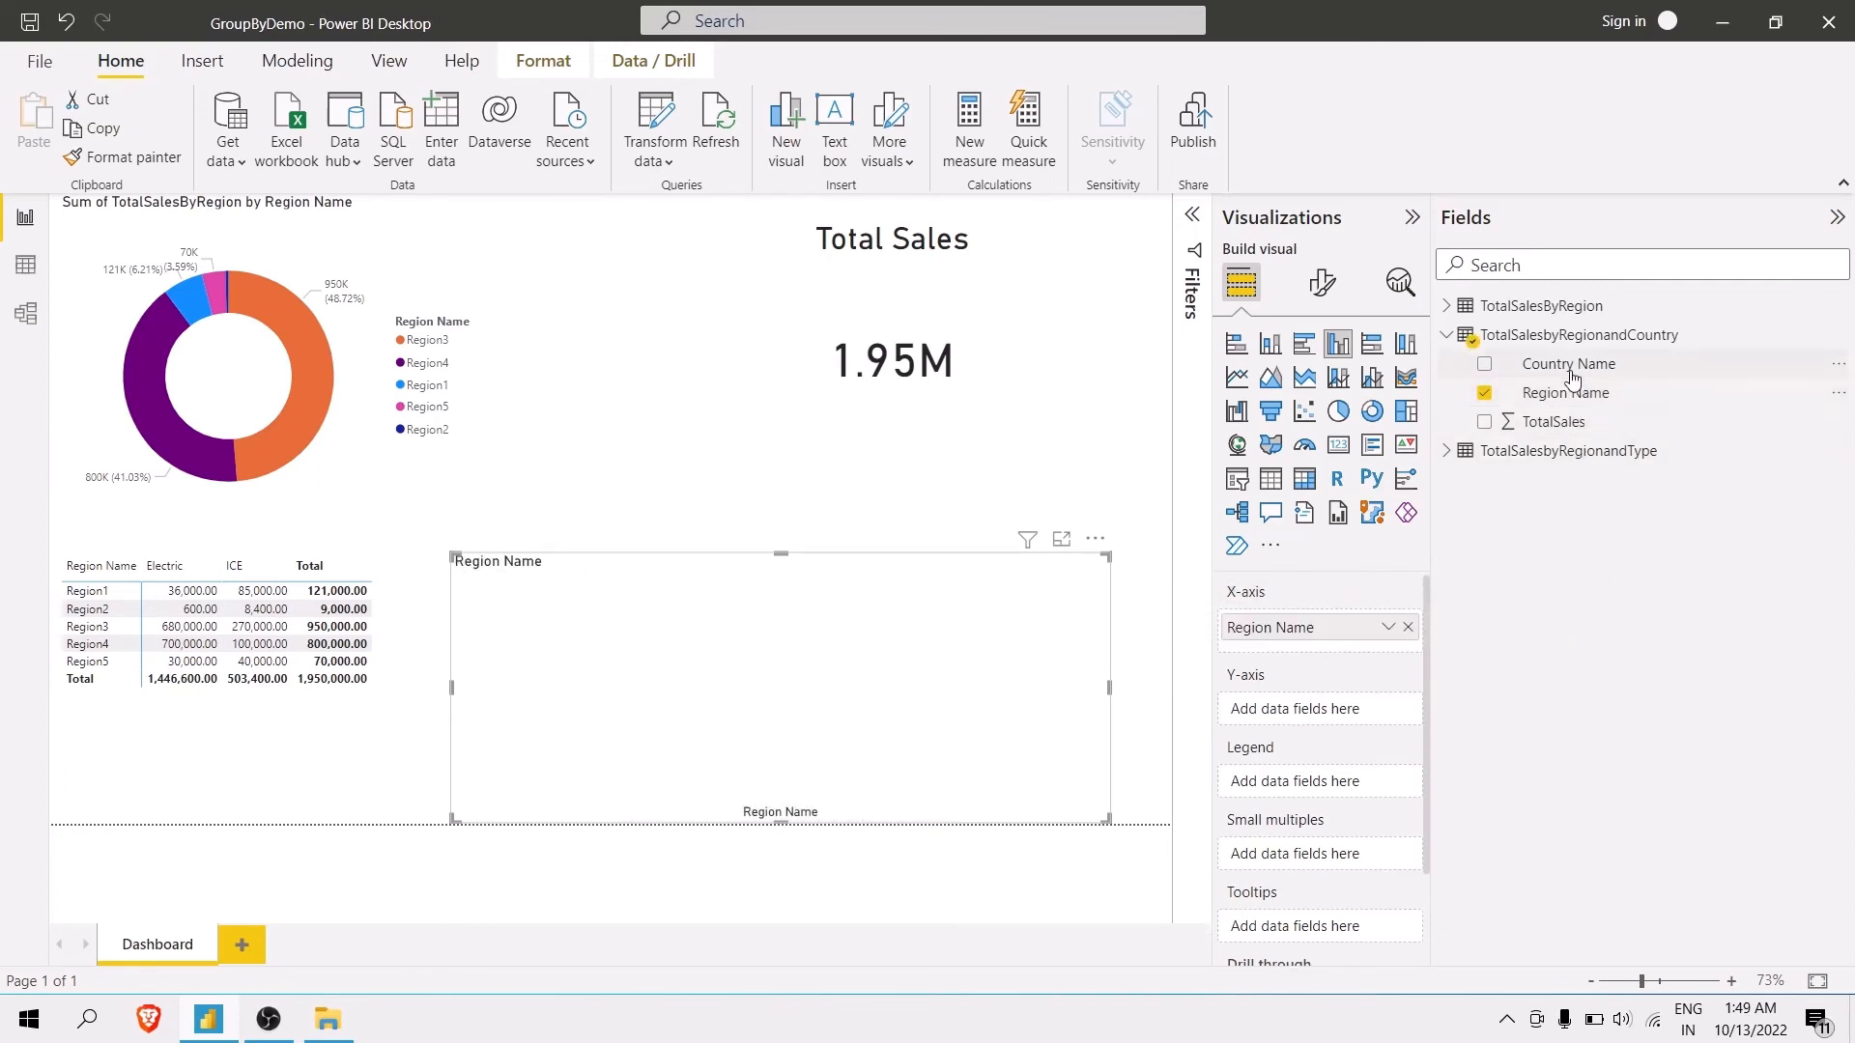
pyautogui.moveTo(1570, 368); pyautogui.dragTo(1314, 647)
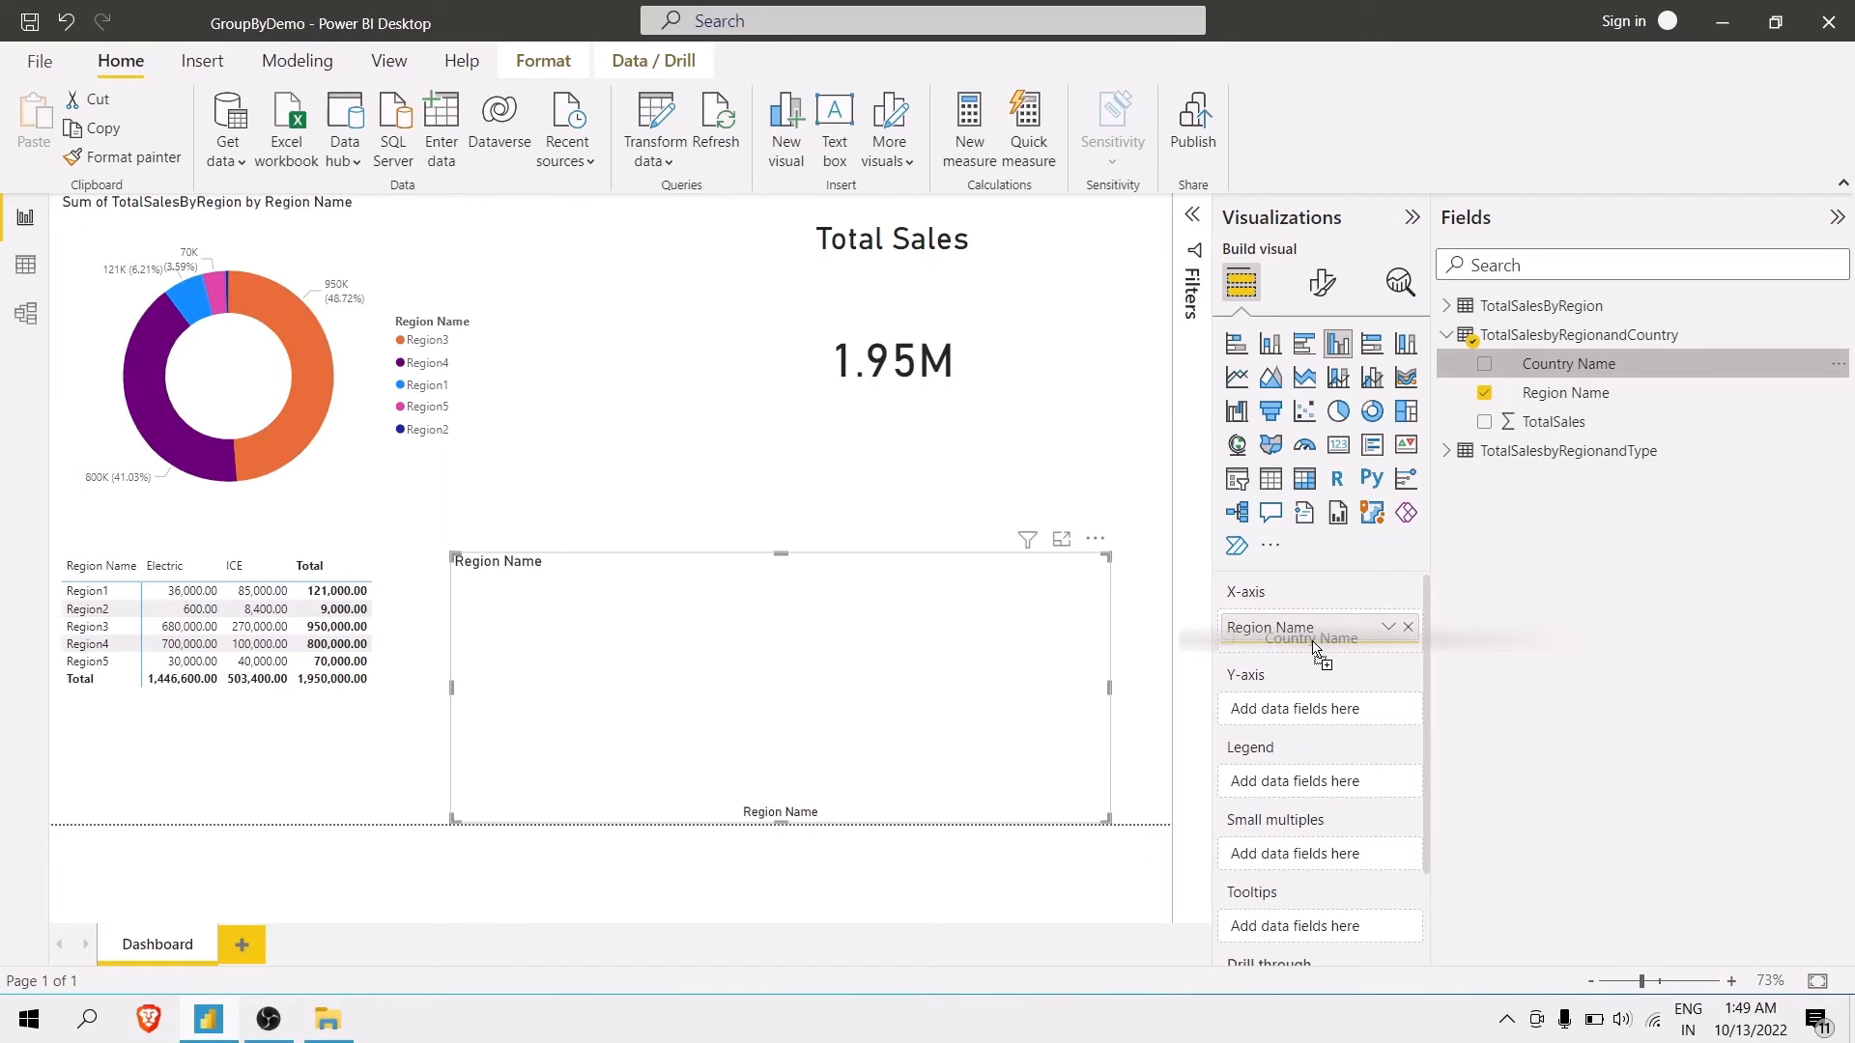
pyautogui.moveTo(1313, 644); pyautogui.dragTo(1314, 646)
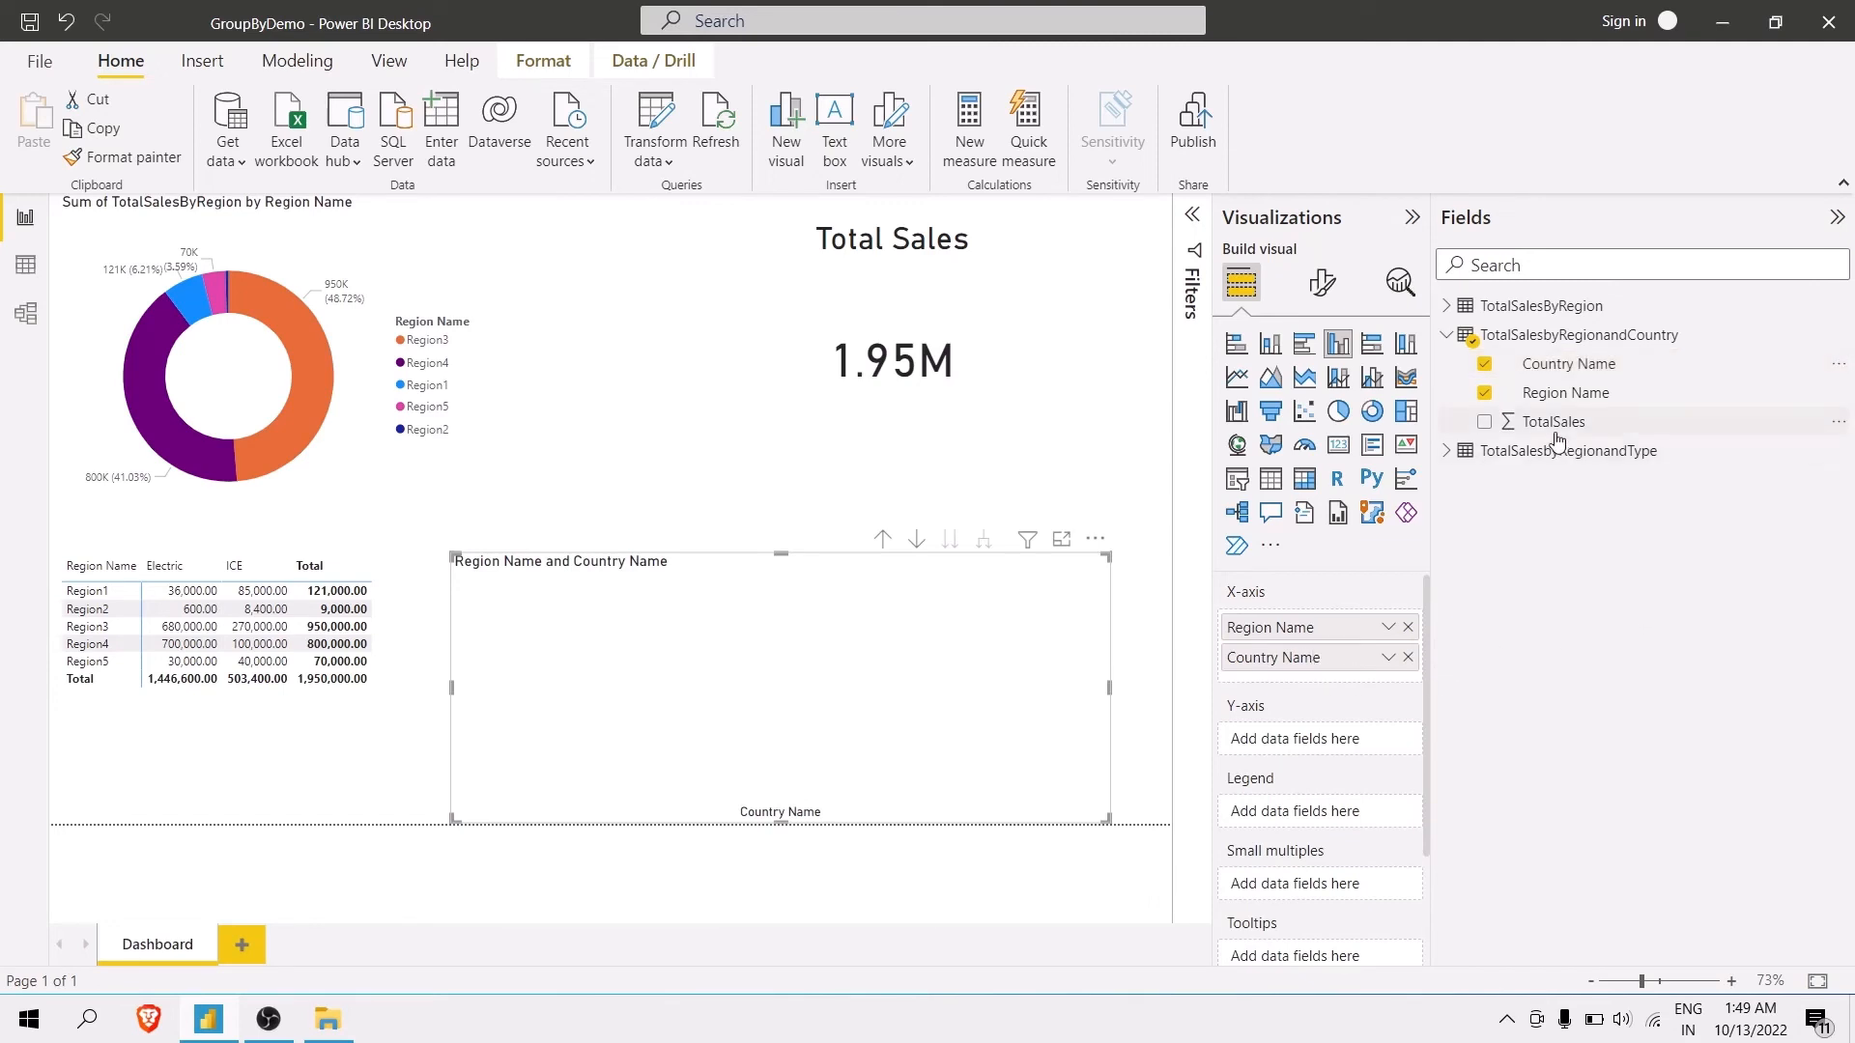
pyautogui.moveTo(1553, 423); pyautogui.dragTo(1327, 742)
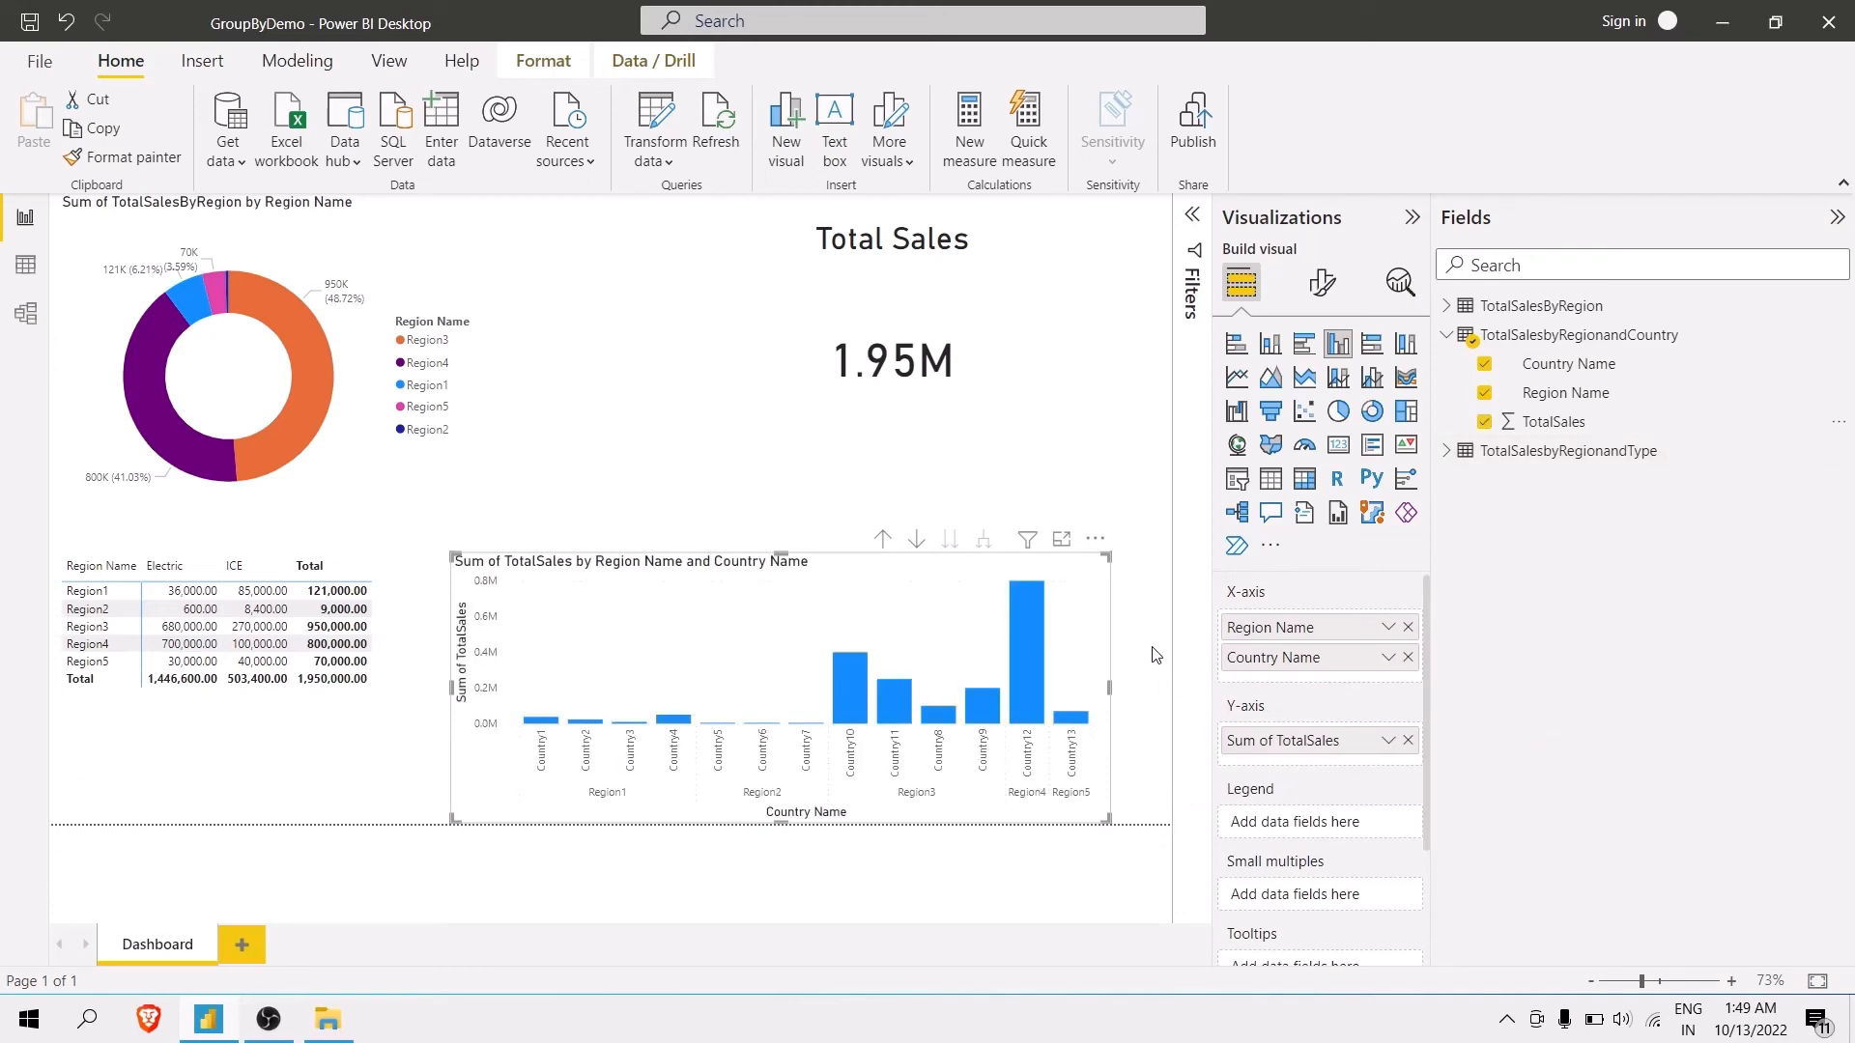
pyautogui.moveTo(698, 607); pyautogui.dragTo(719, 599)
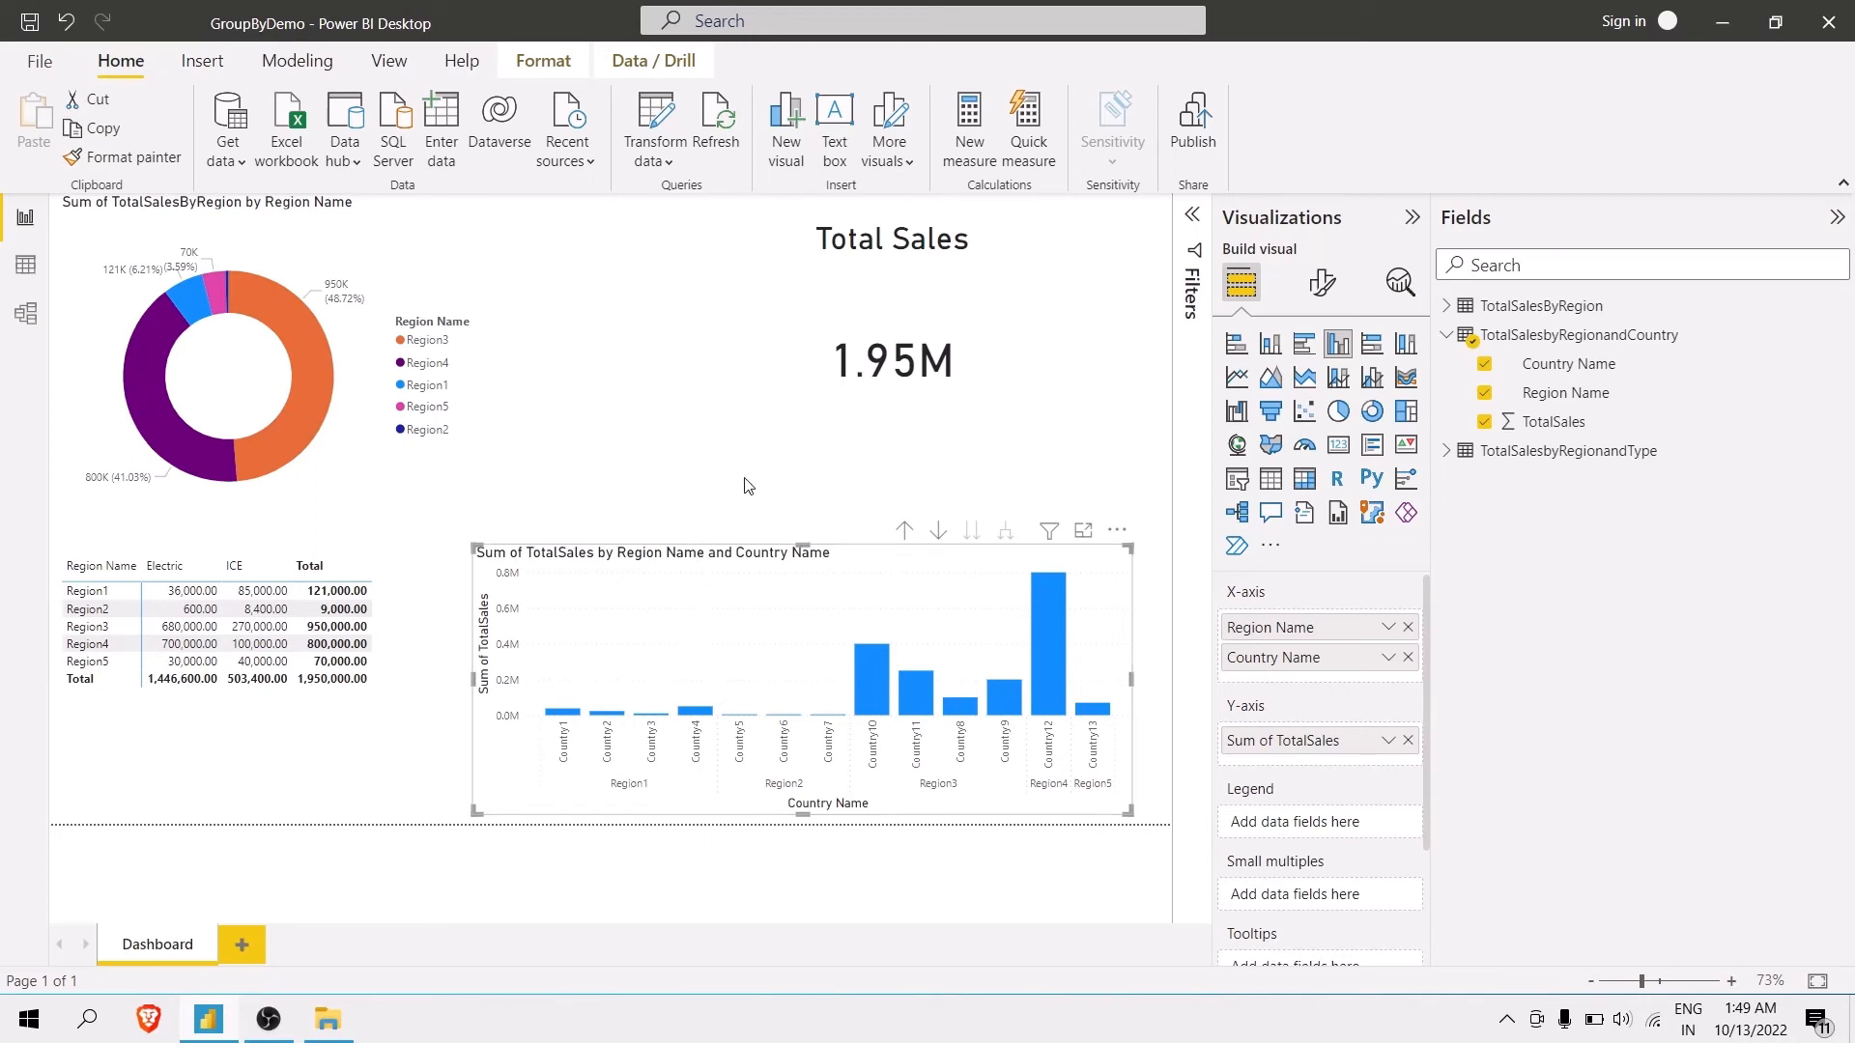
pyautogui.click(690, 485)
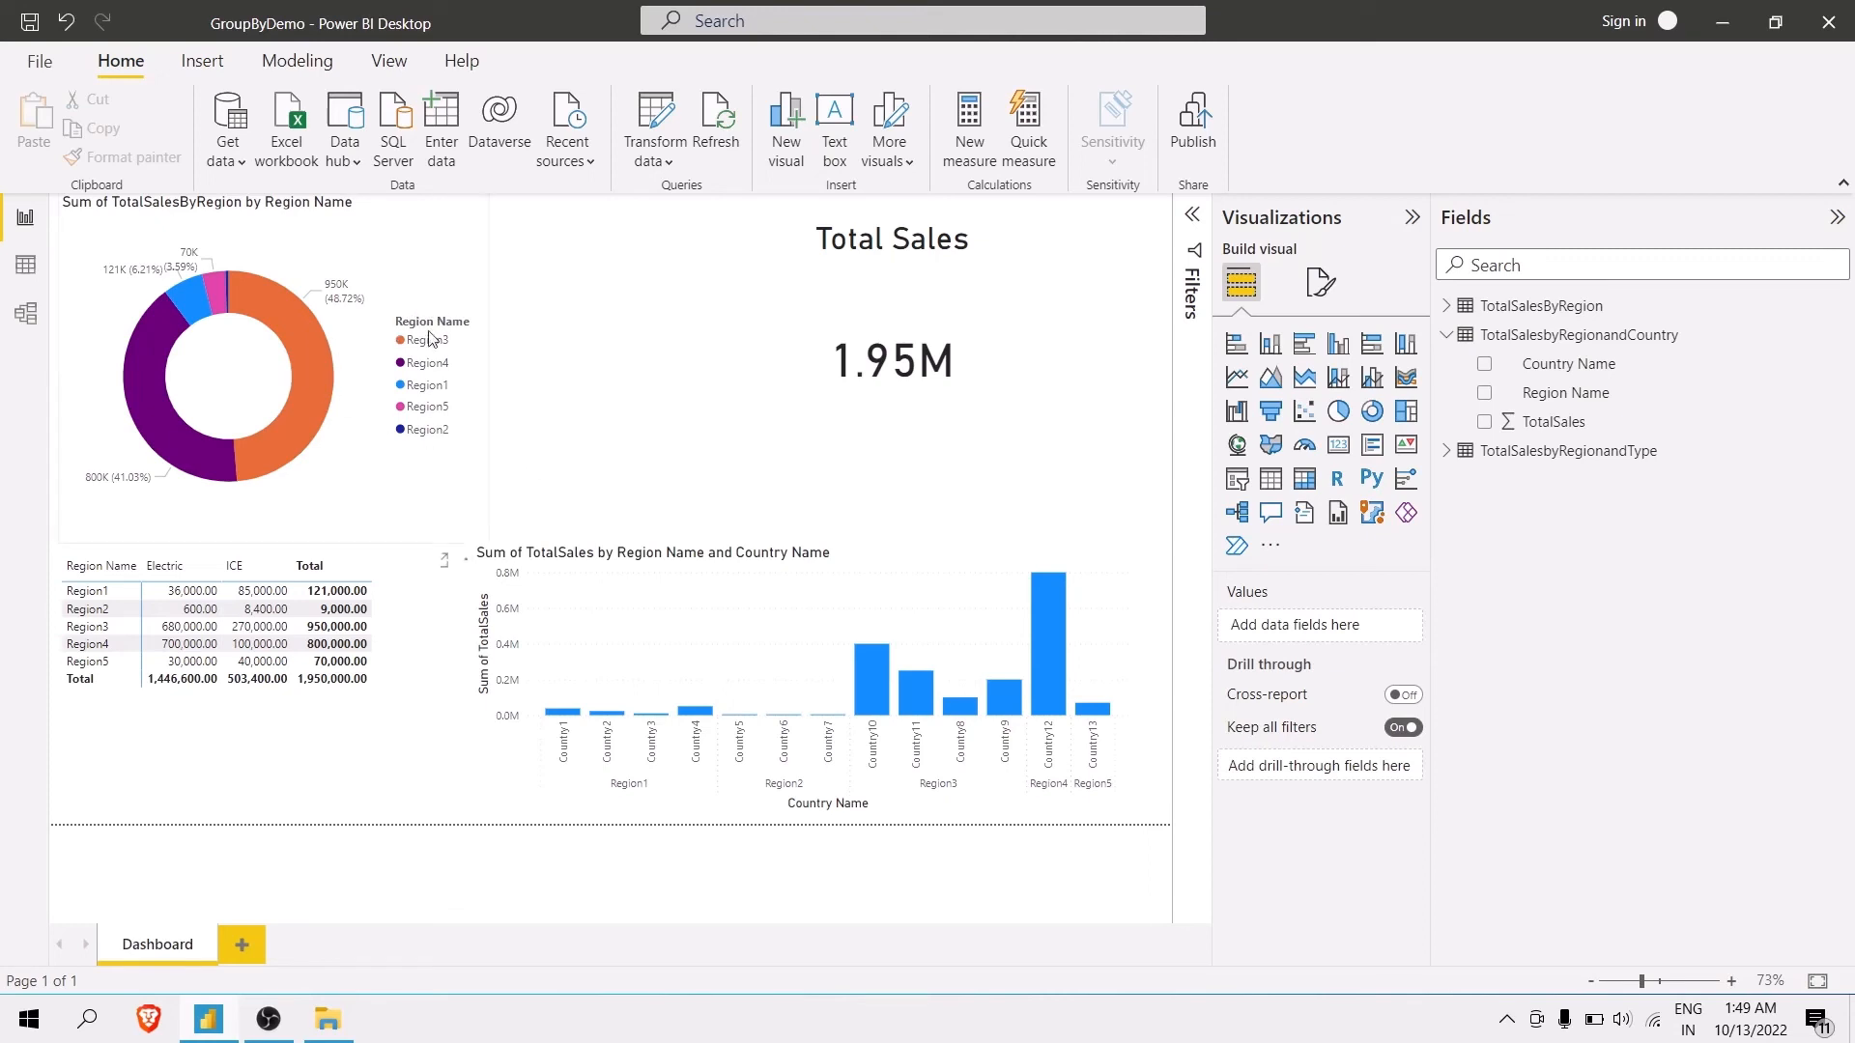
pyautogui.click(402, 591)
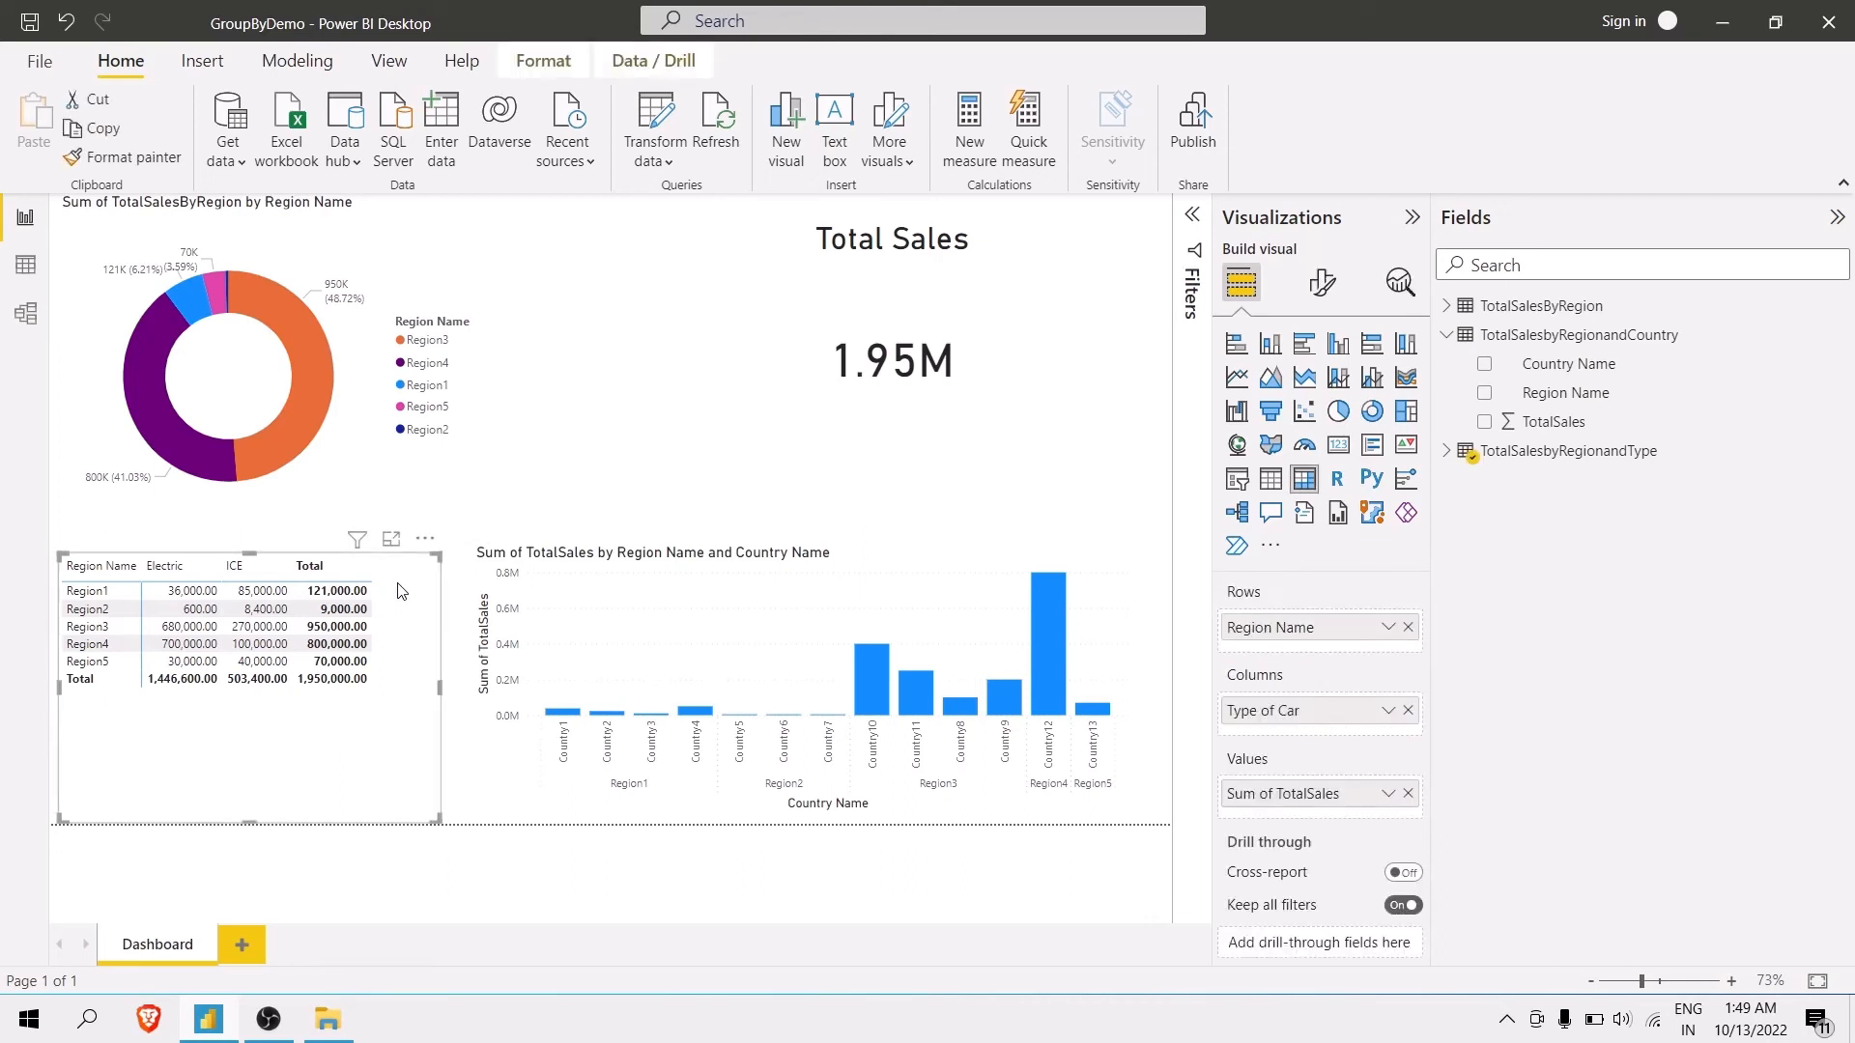
pyautogui.click(710, 576)
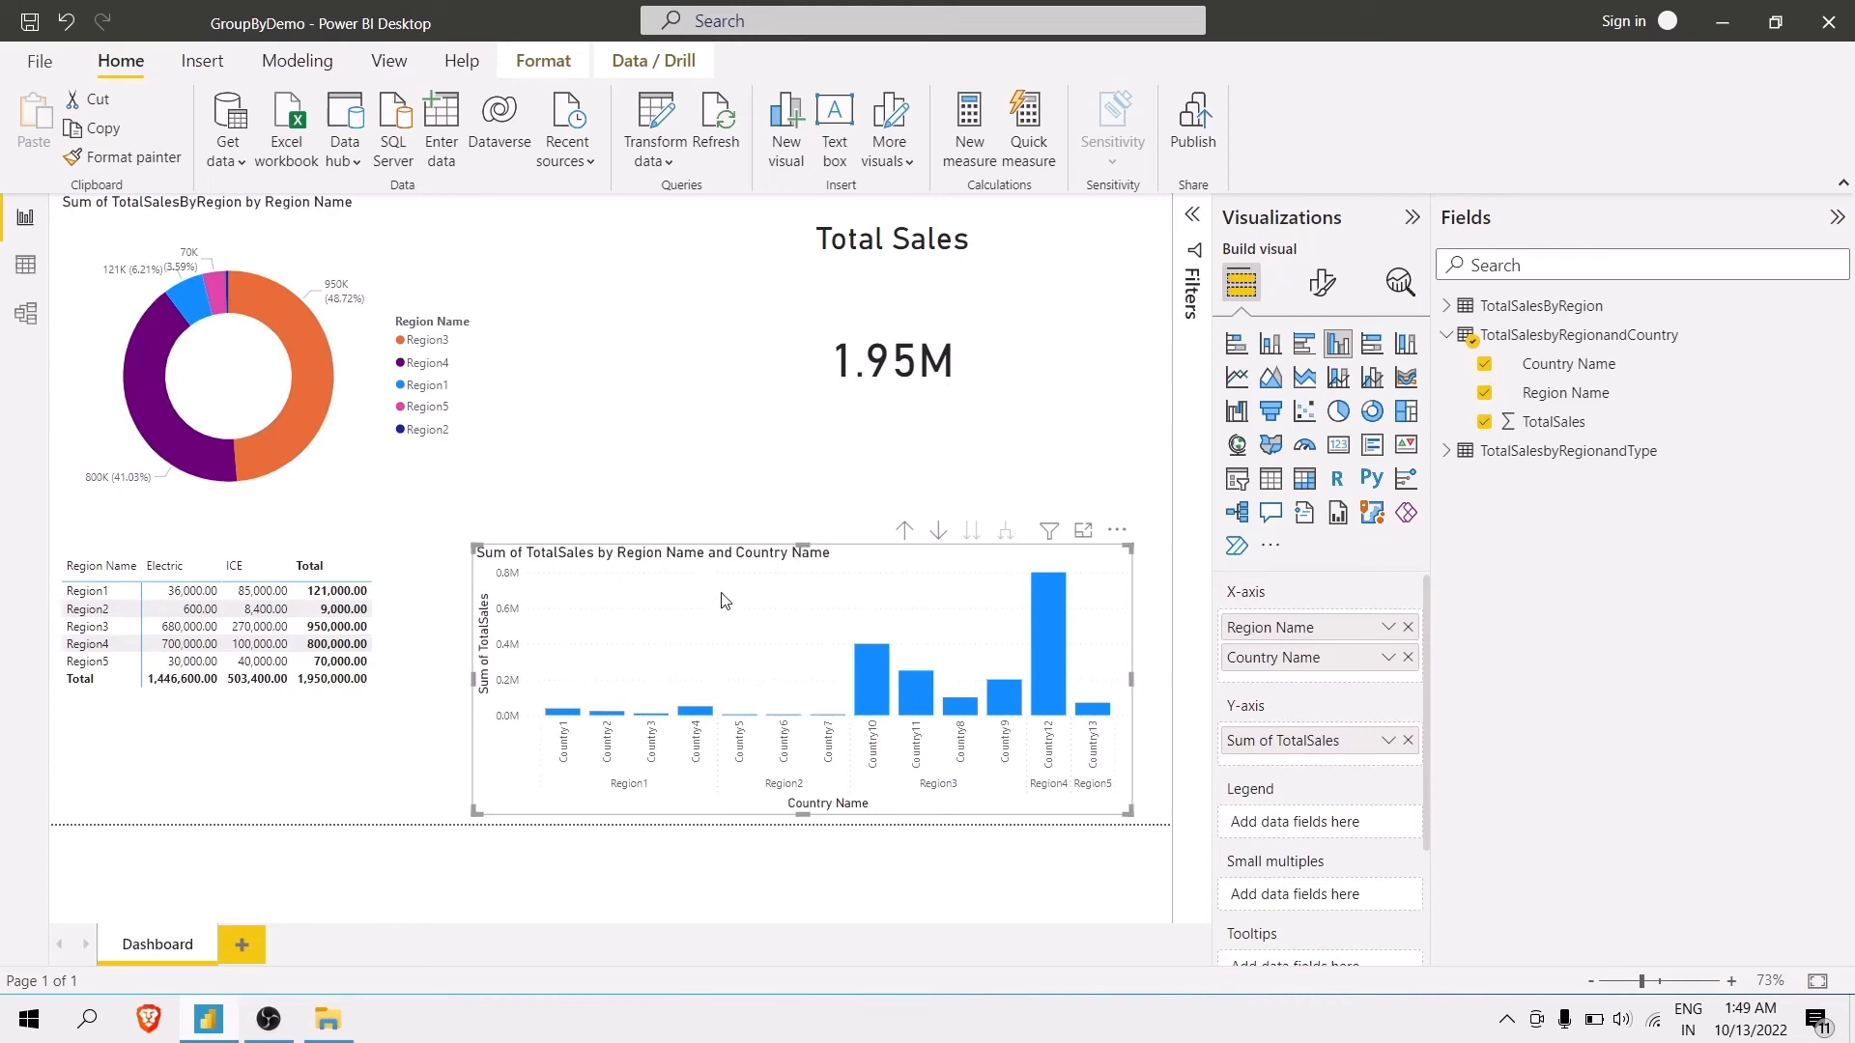
pyautogui.click(827, 428)
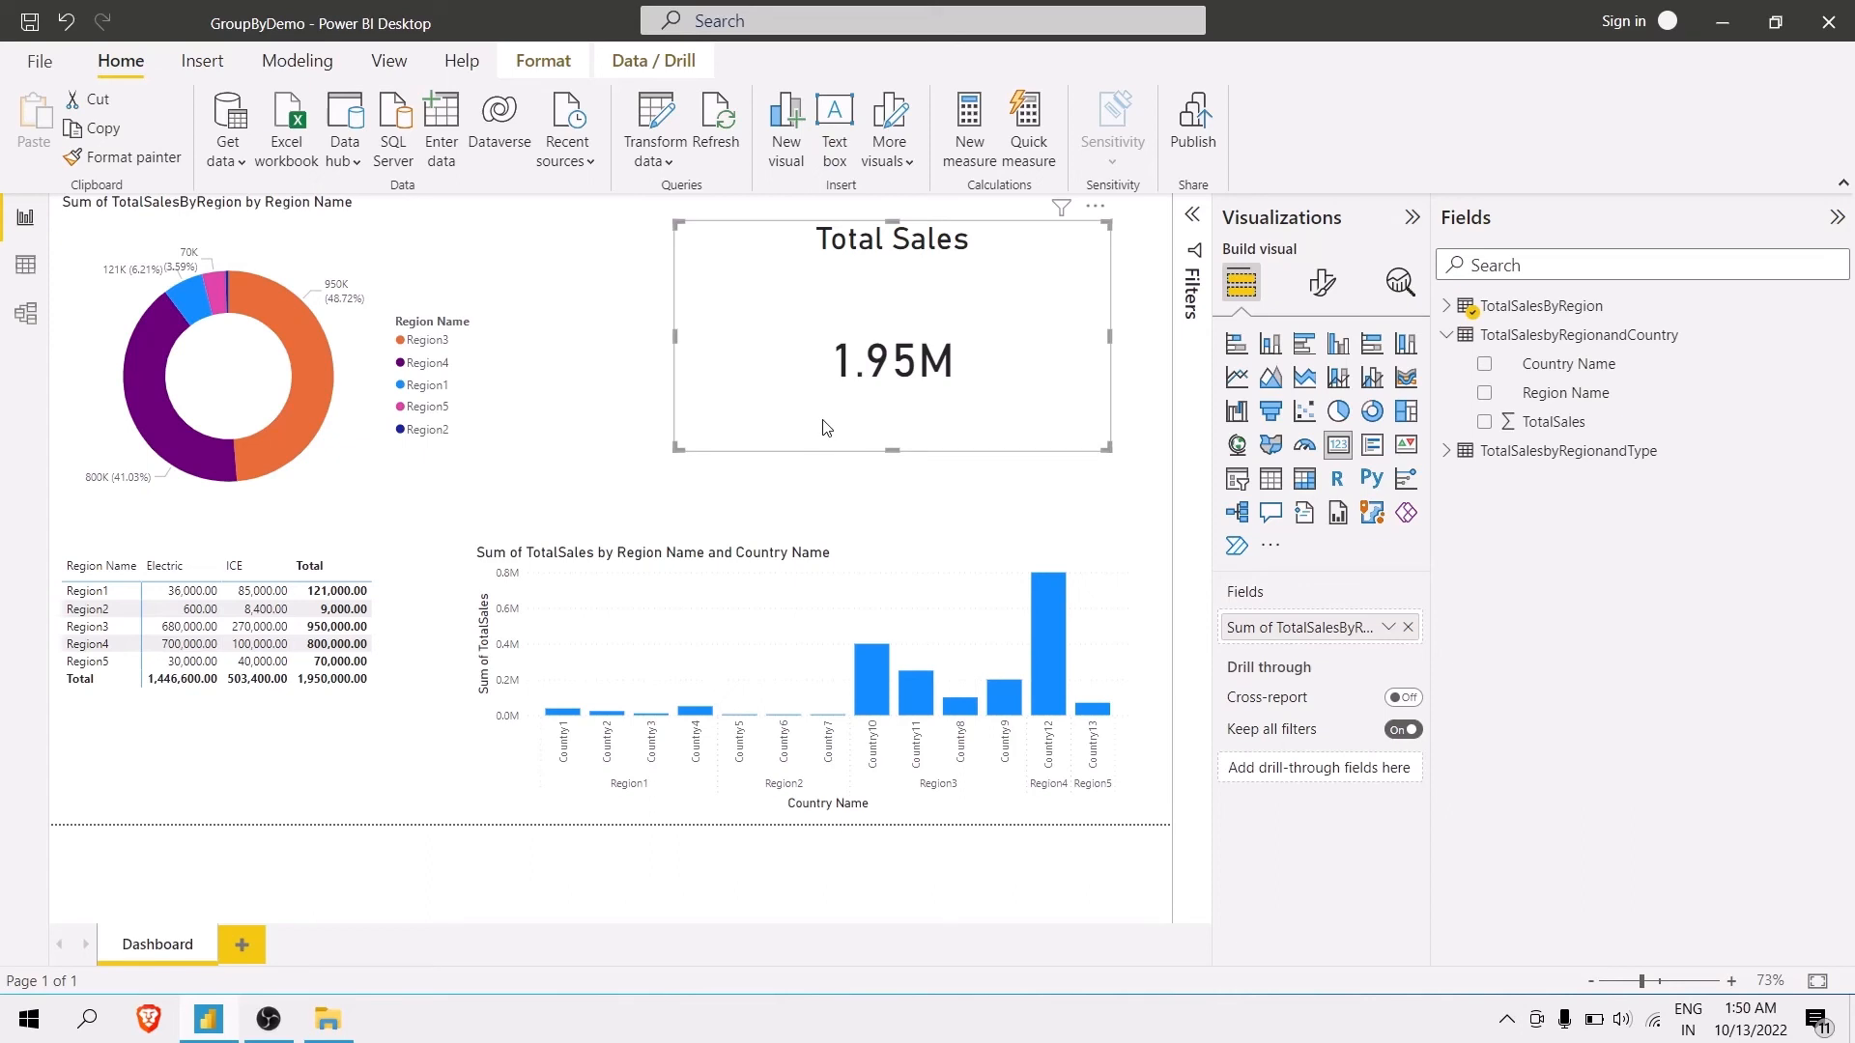
pyautogui.click(616, 500)
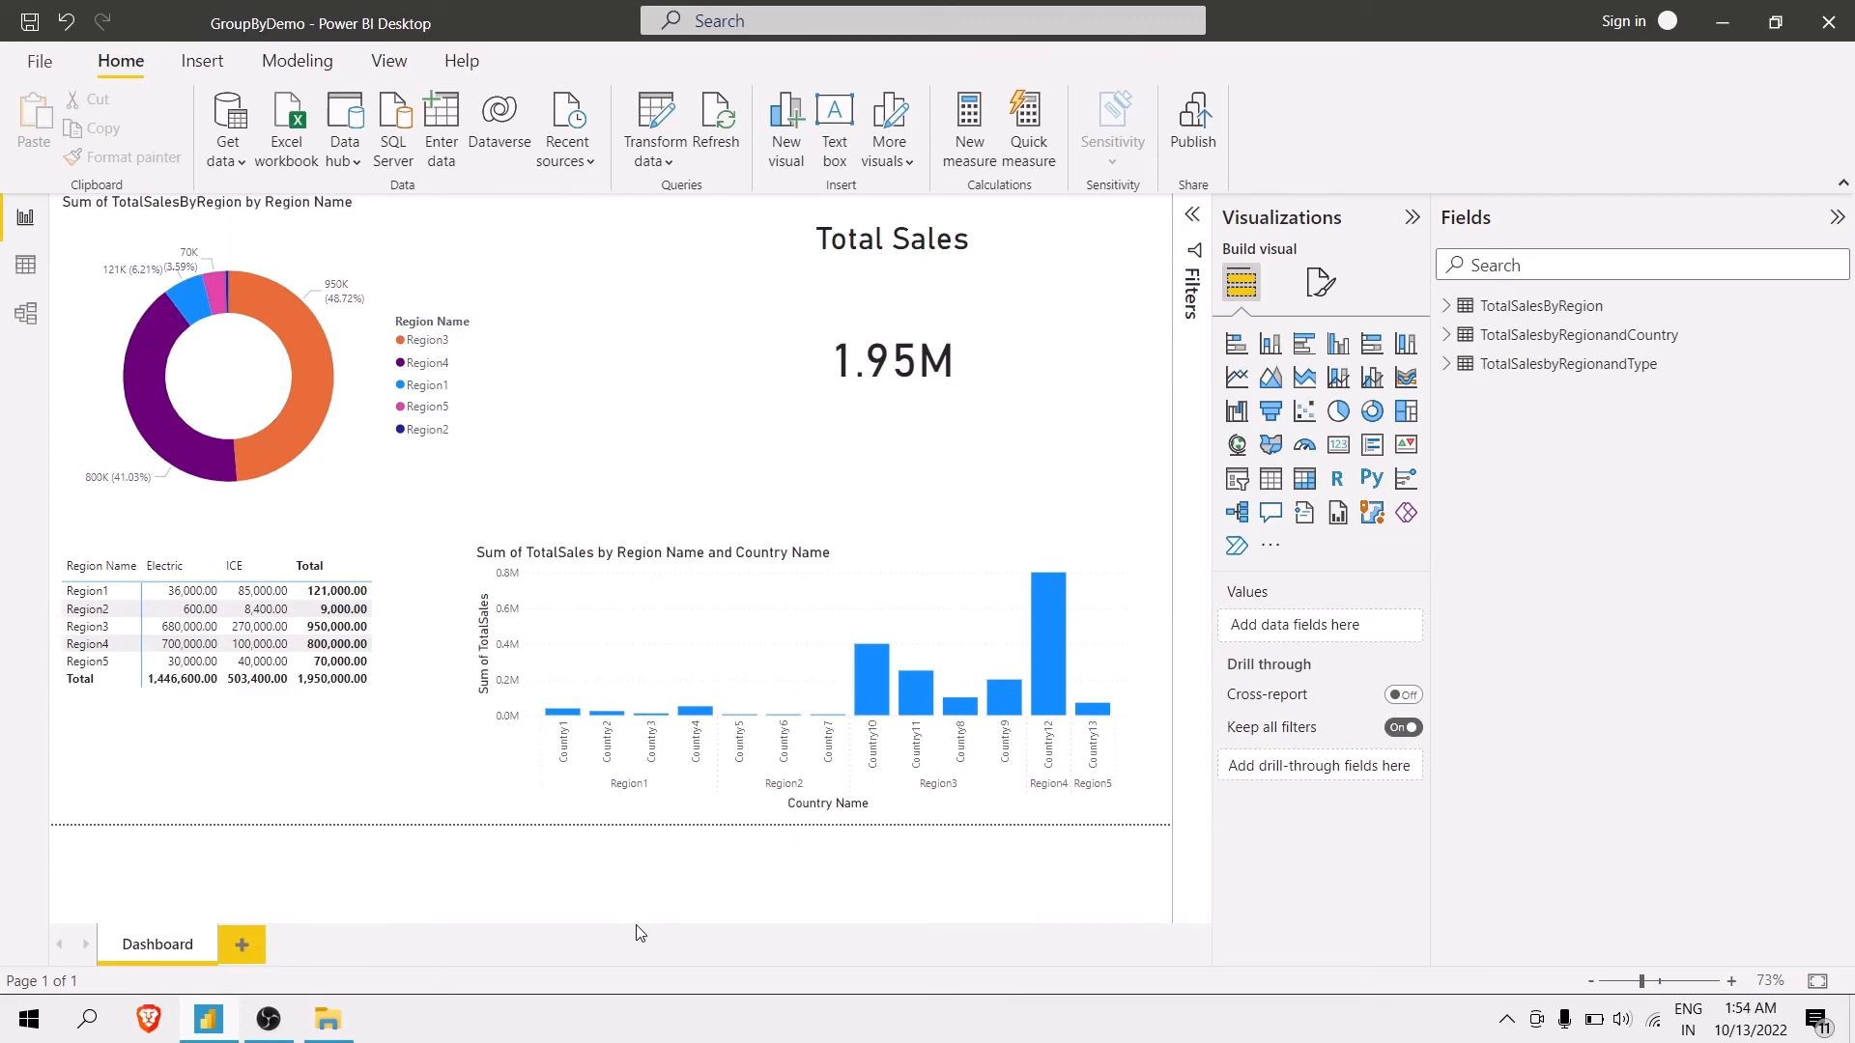
# Collapse the Visualizations and Fields panes and apply a dark theme with blue and yellow data colours to the report.
pyautogui.click(1414, 222)
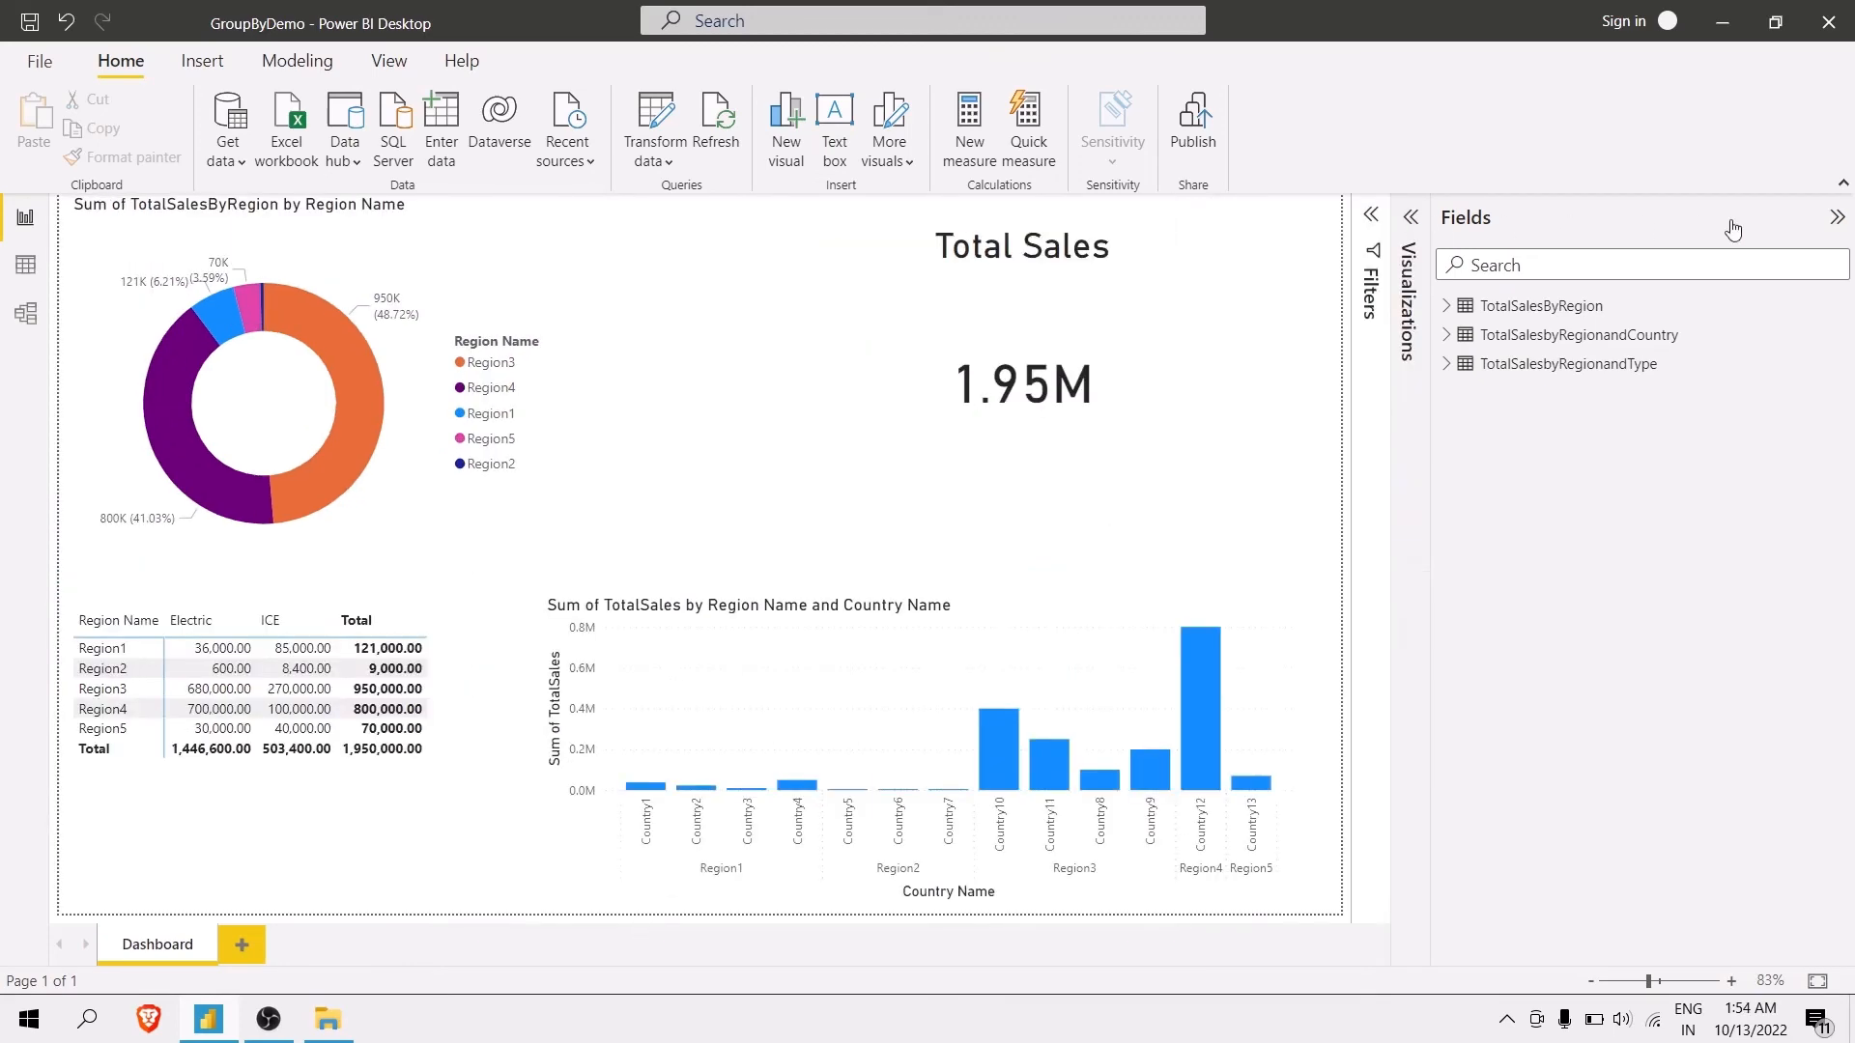
pyautogui.click(1826, 234)
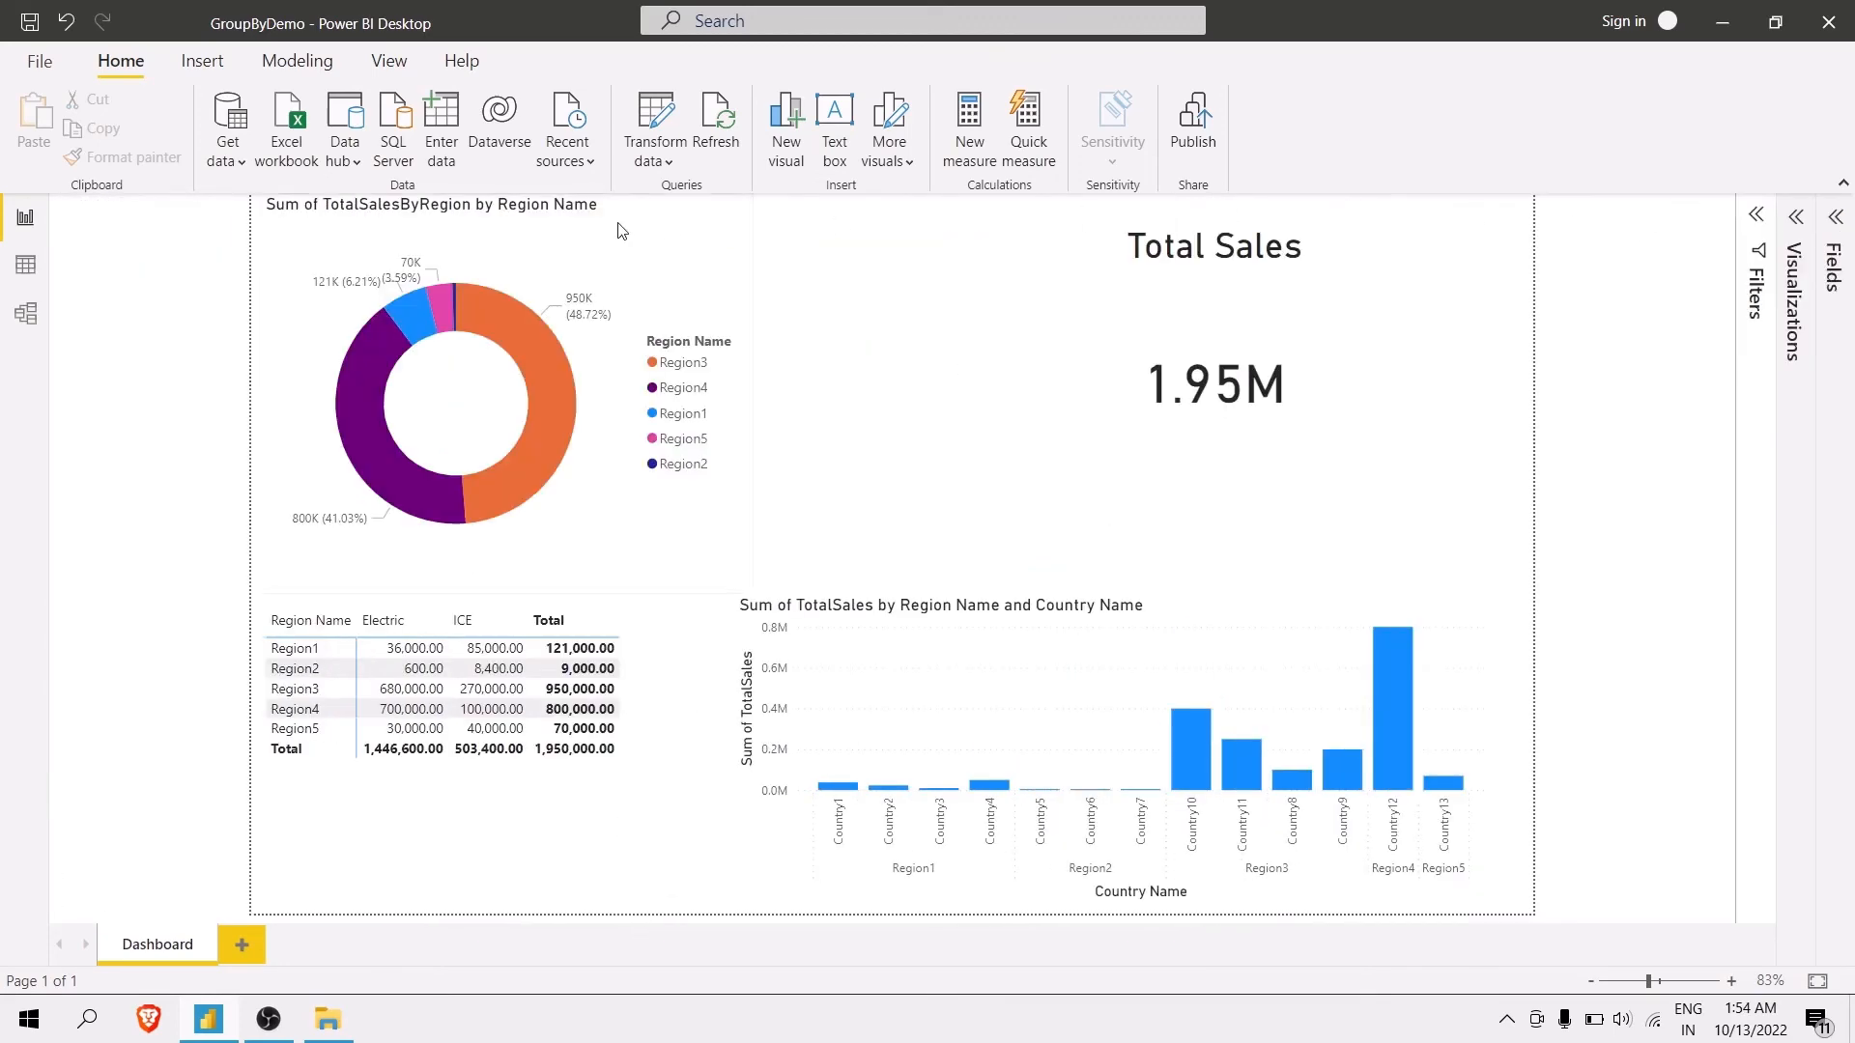
pyautogui.click(390, 66)
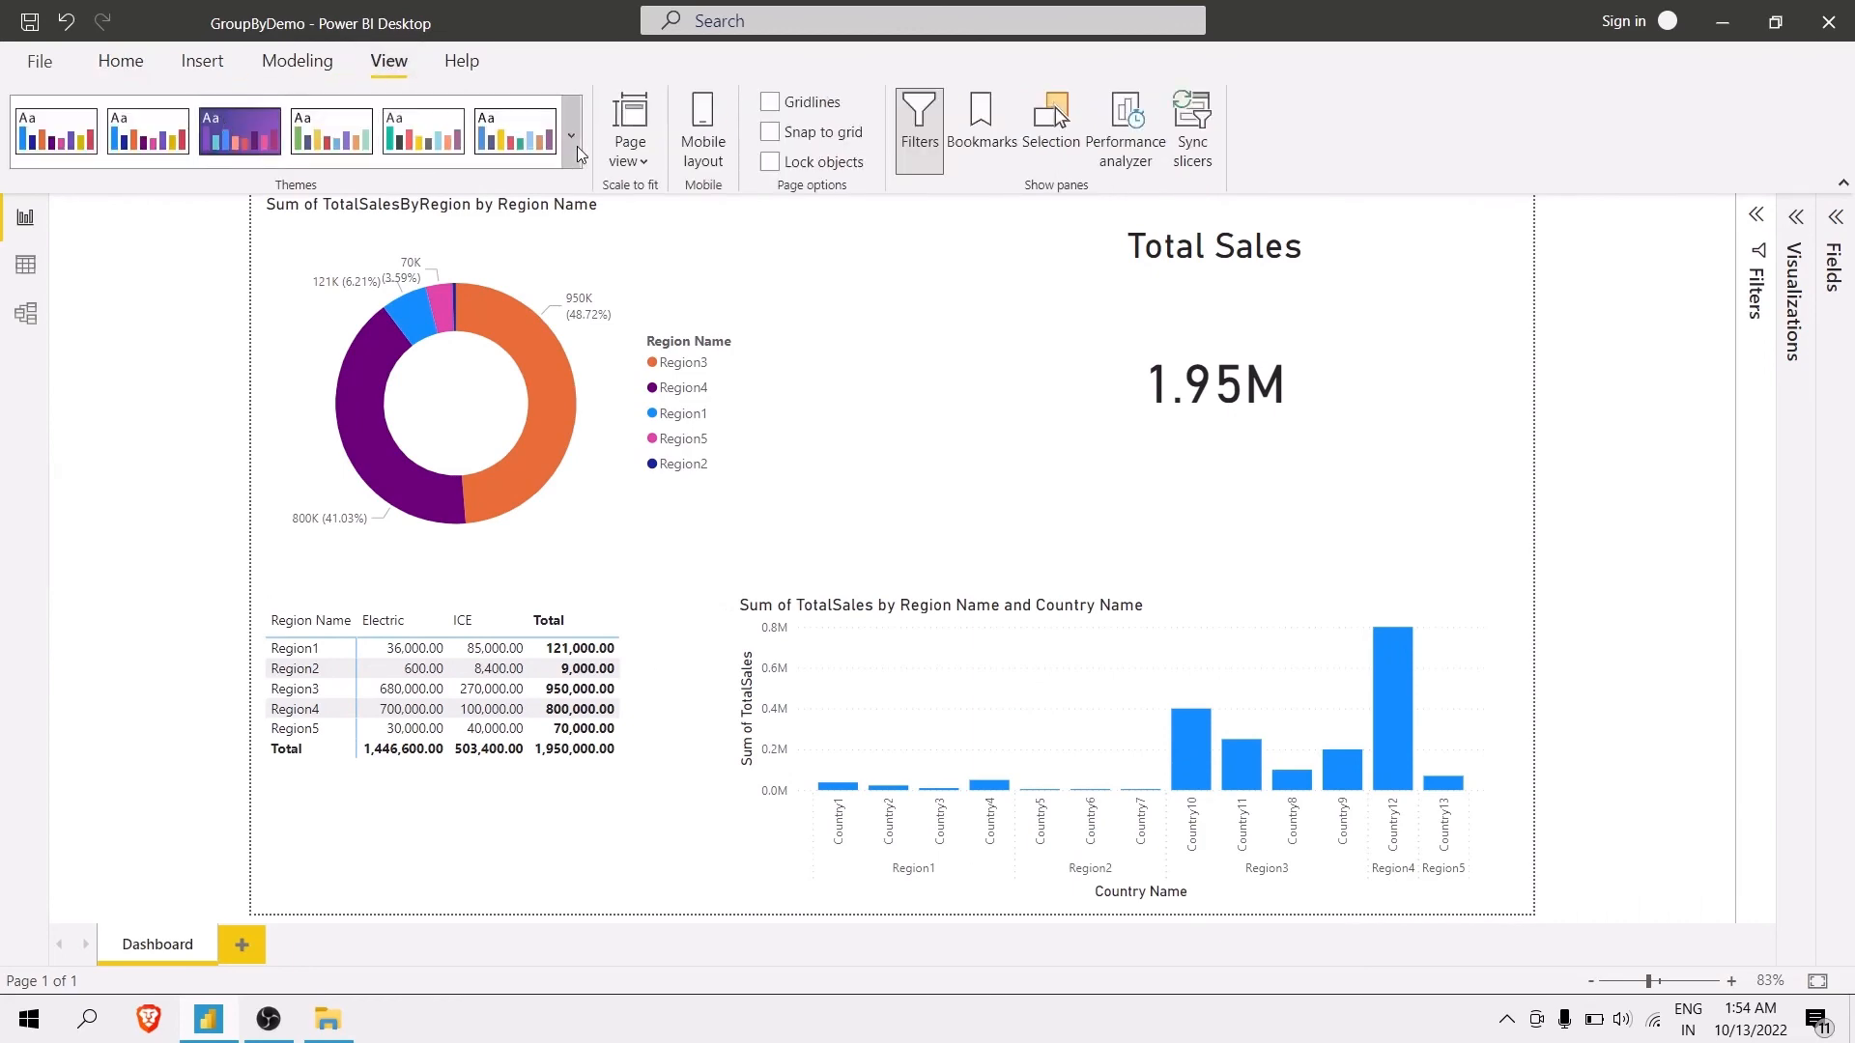
pyautogui.click(577, 147)
pyautogui.click(142, 565)
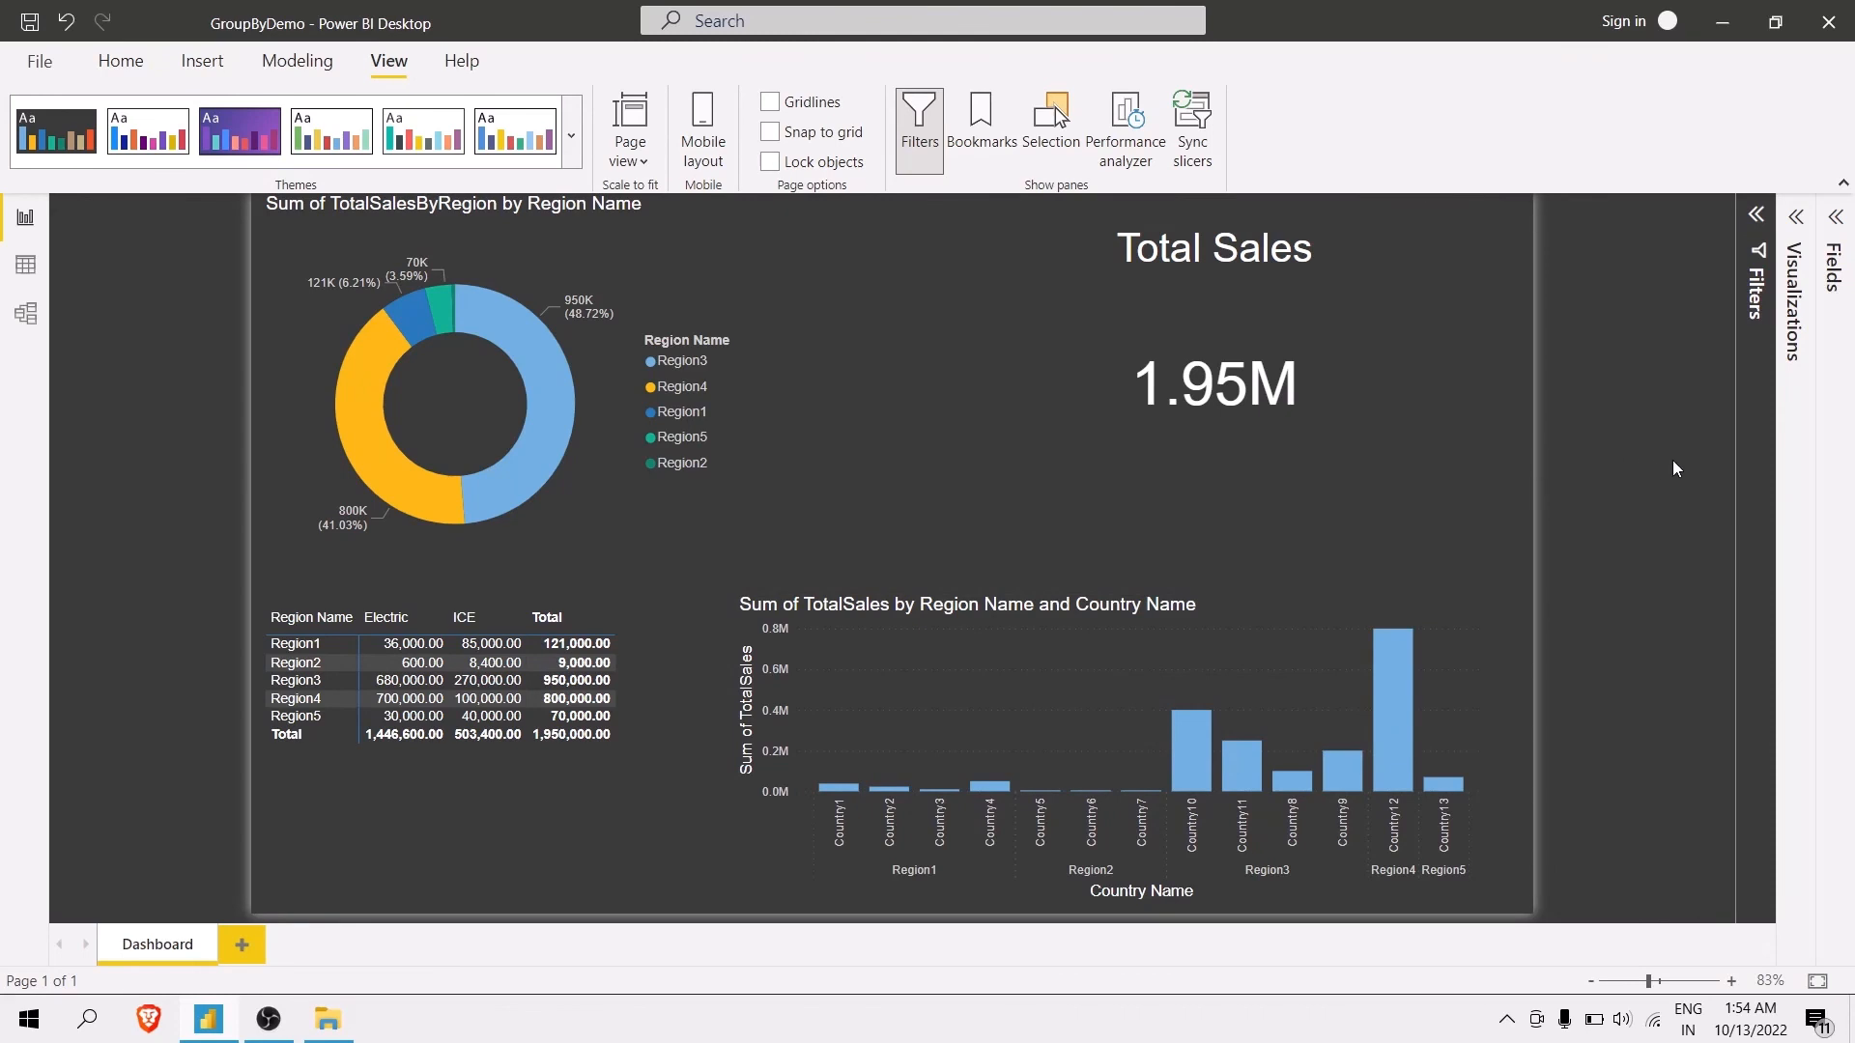
# Minimise the ribbon to enlarge the page, and inspect the details of the Region4 Country12 column.
pyautogui.click(1844, 183)
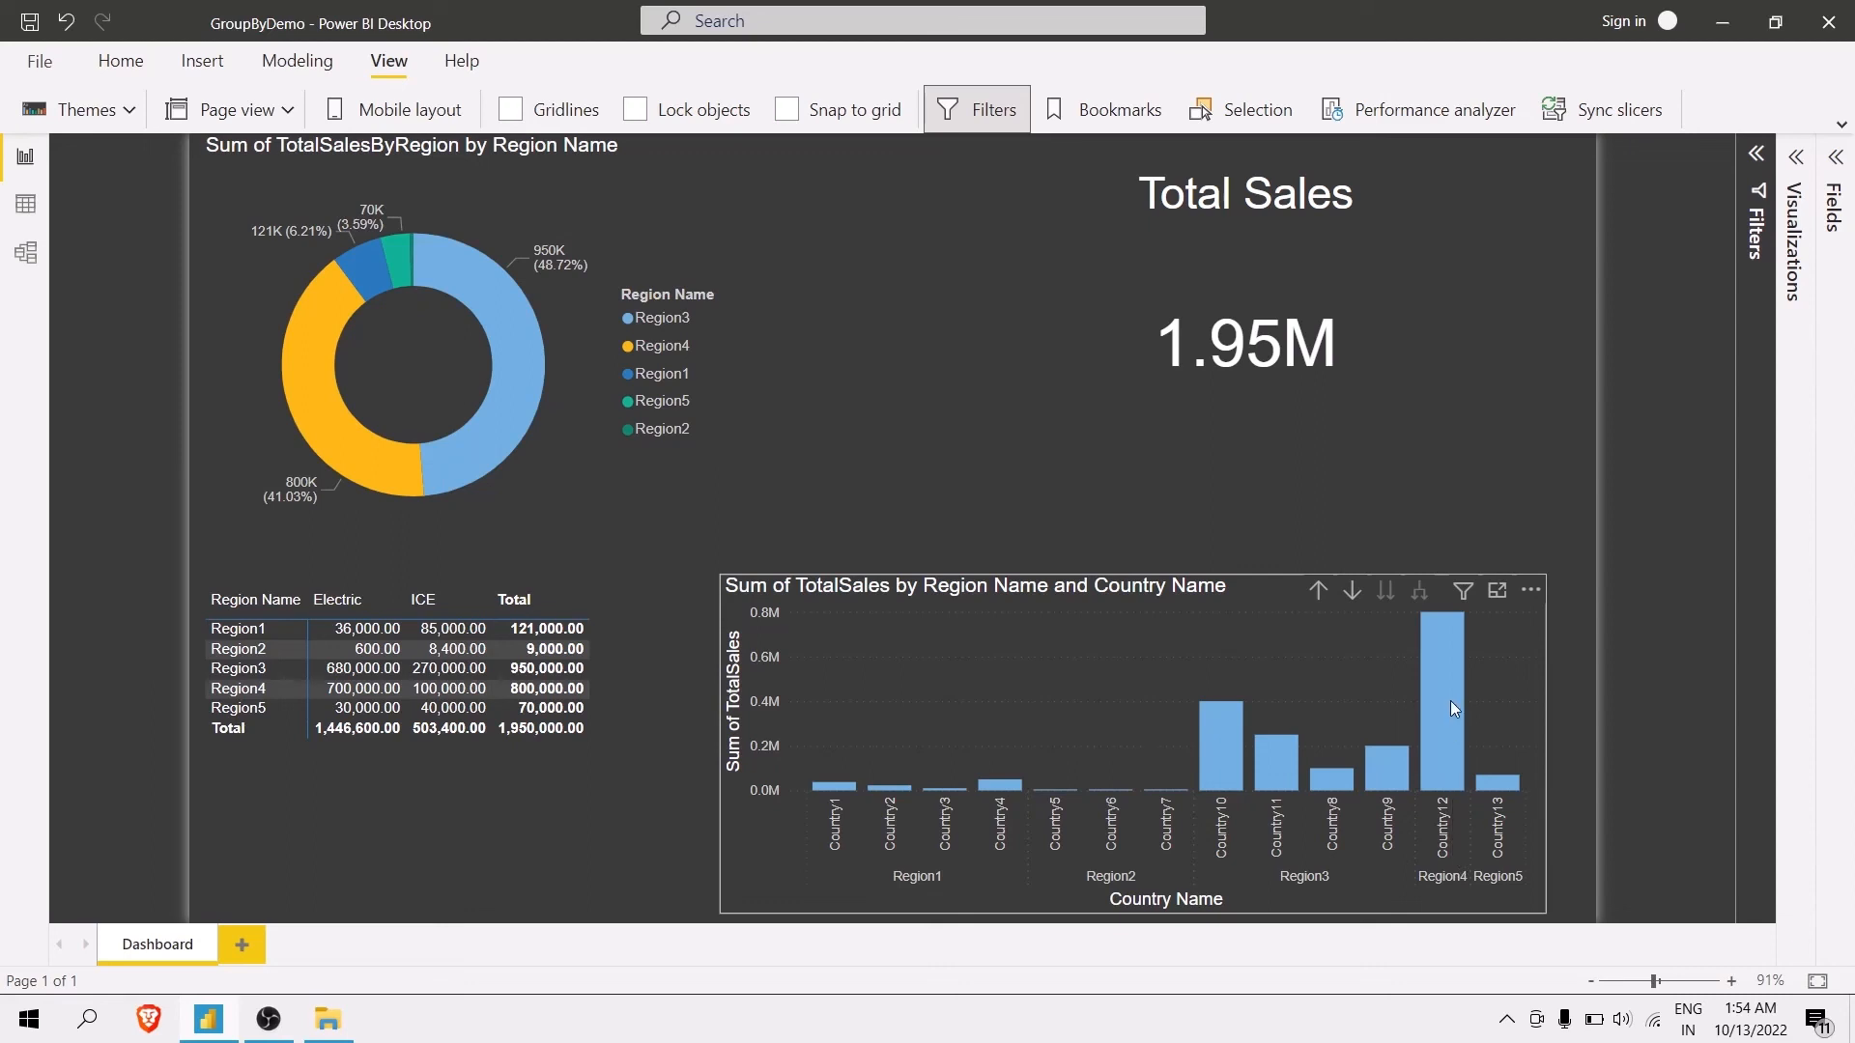
pyautogui.moveTo(1451, 707)
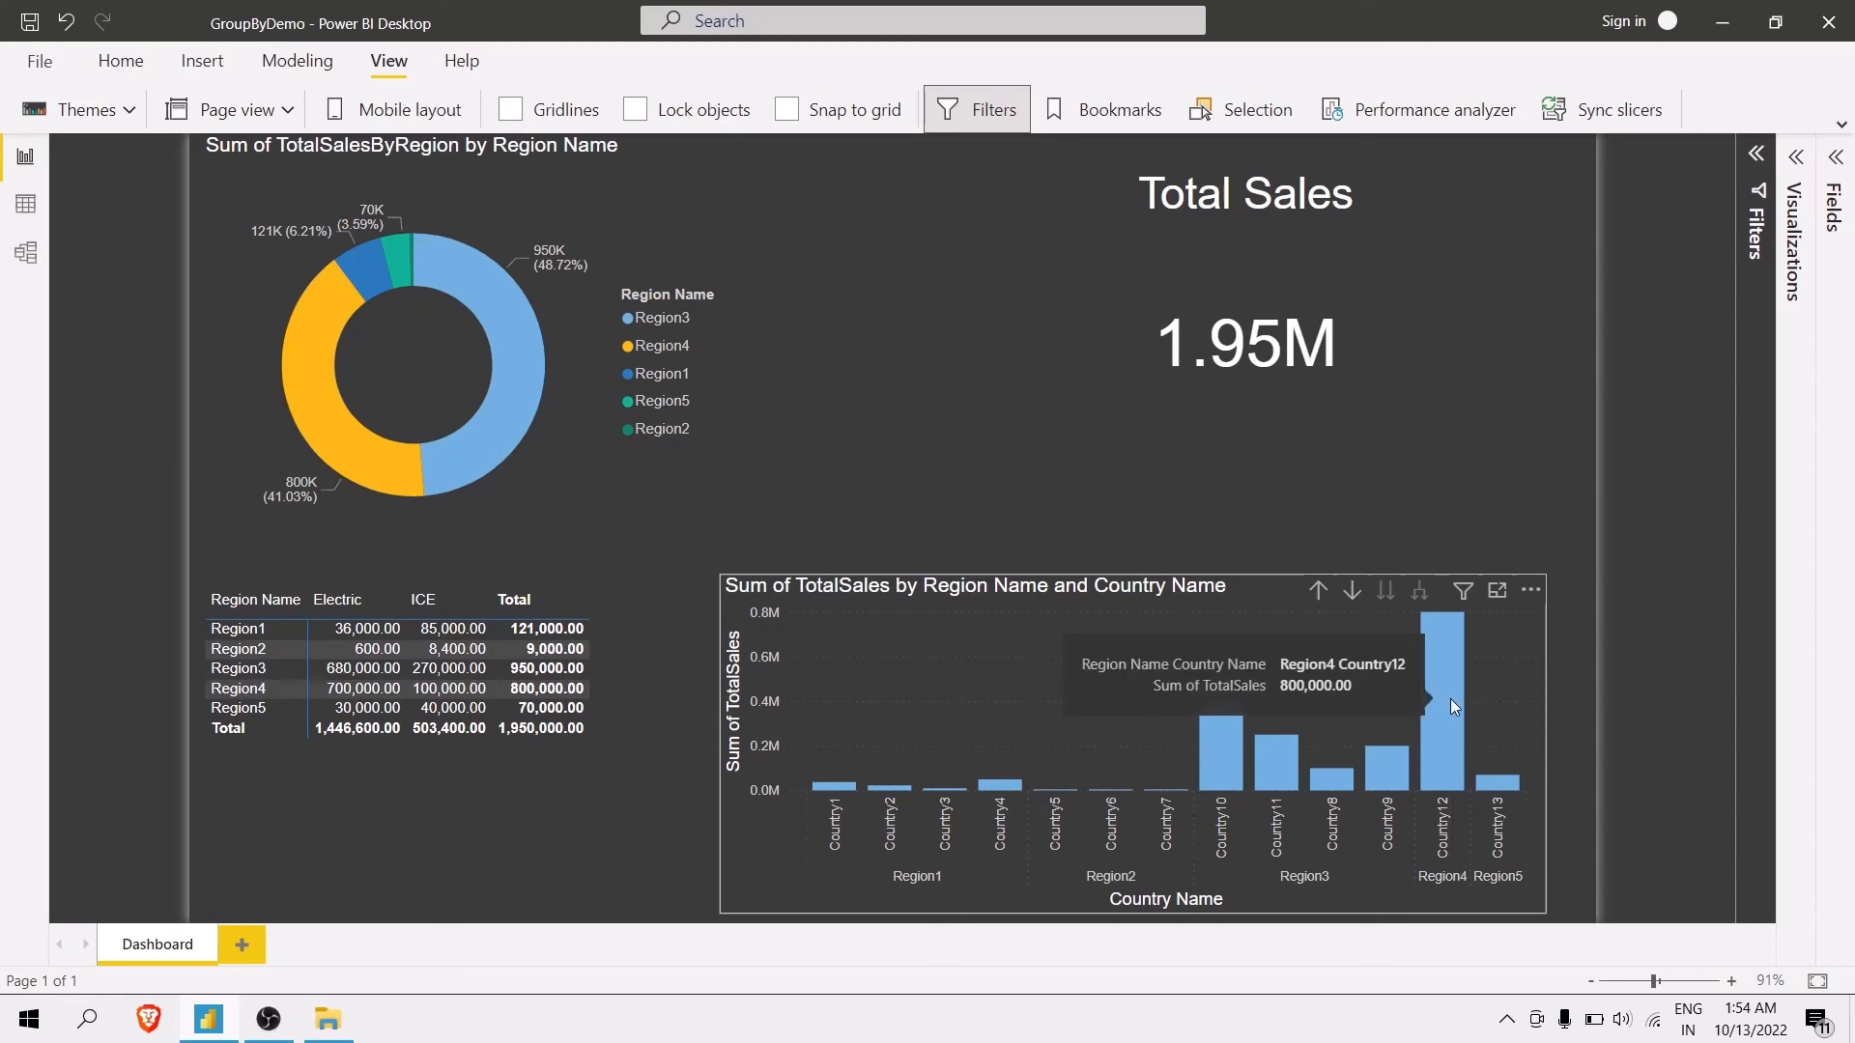